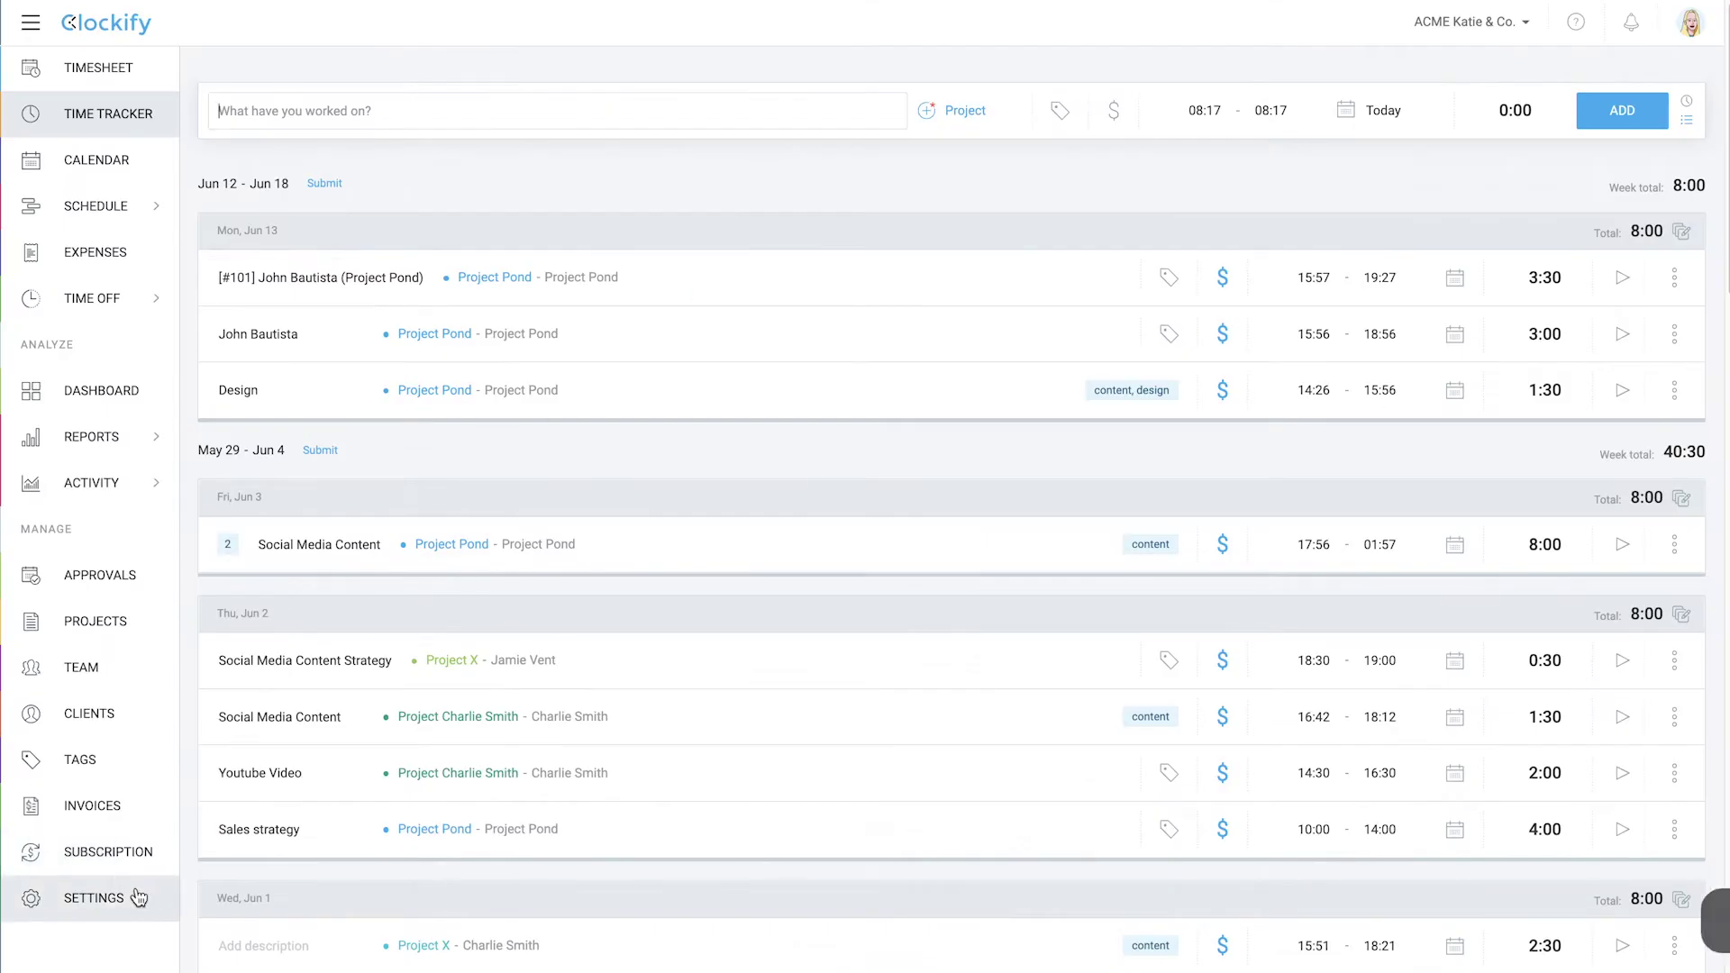
Turn on the kiosk feature in the workspace settings and go to the Kiosks list
left_click(137, 897)
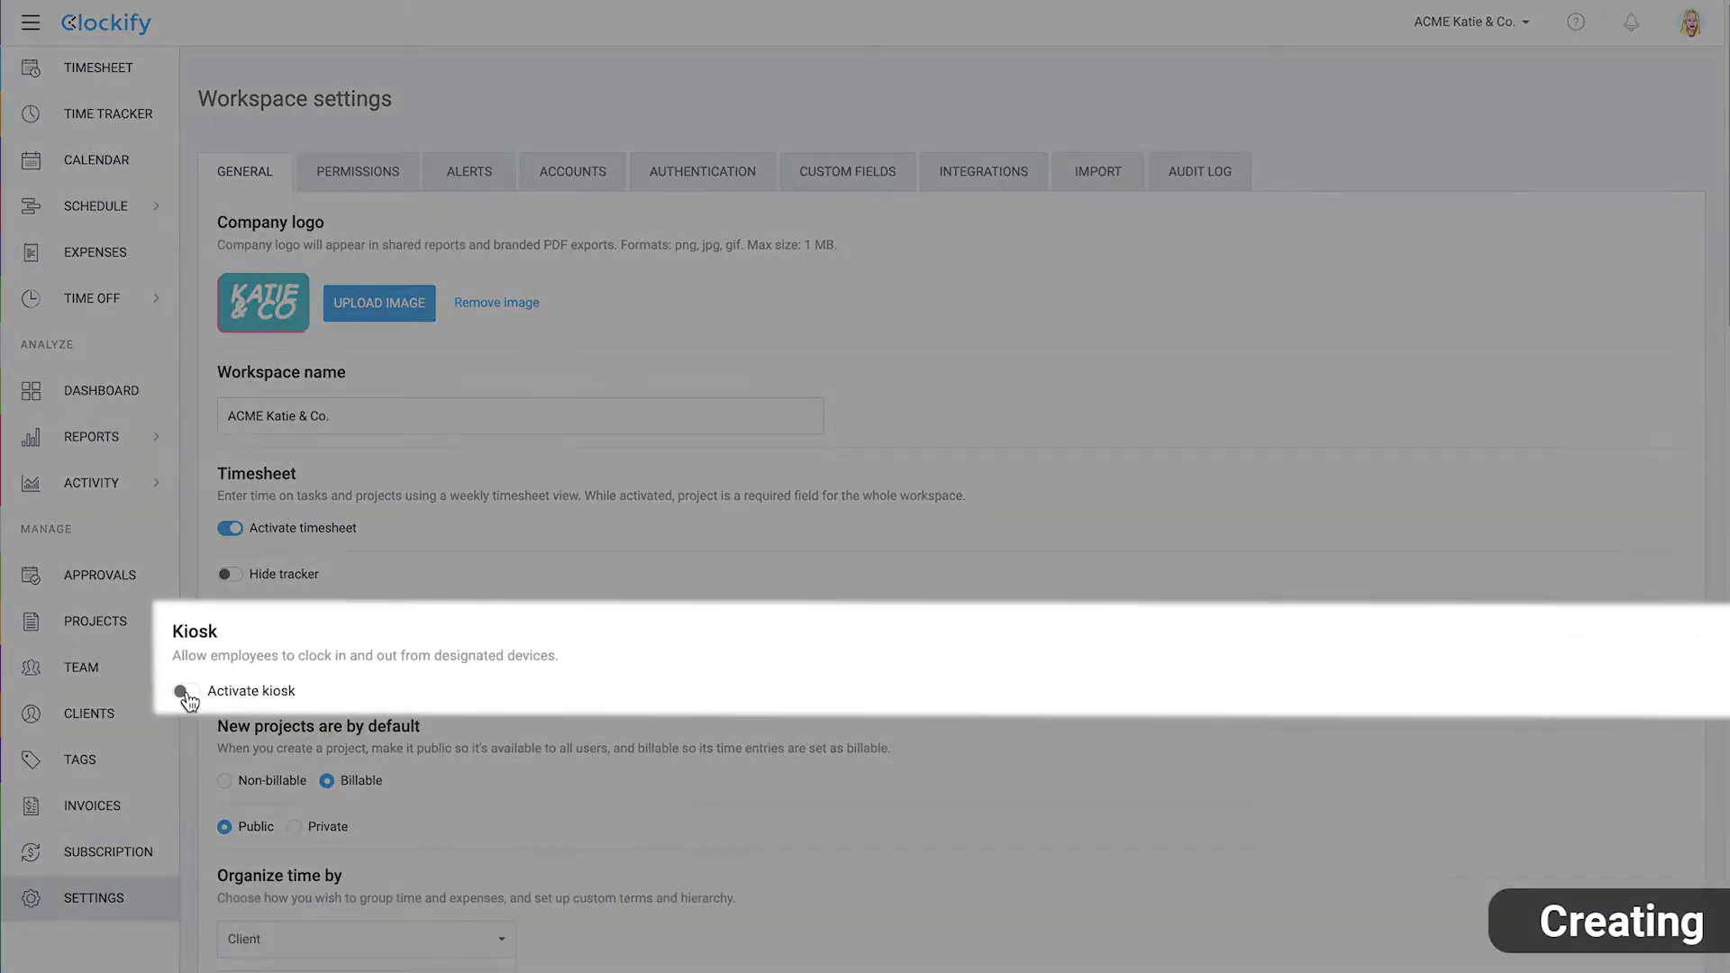
left_click(222, 677)
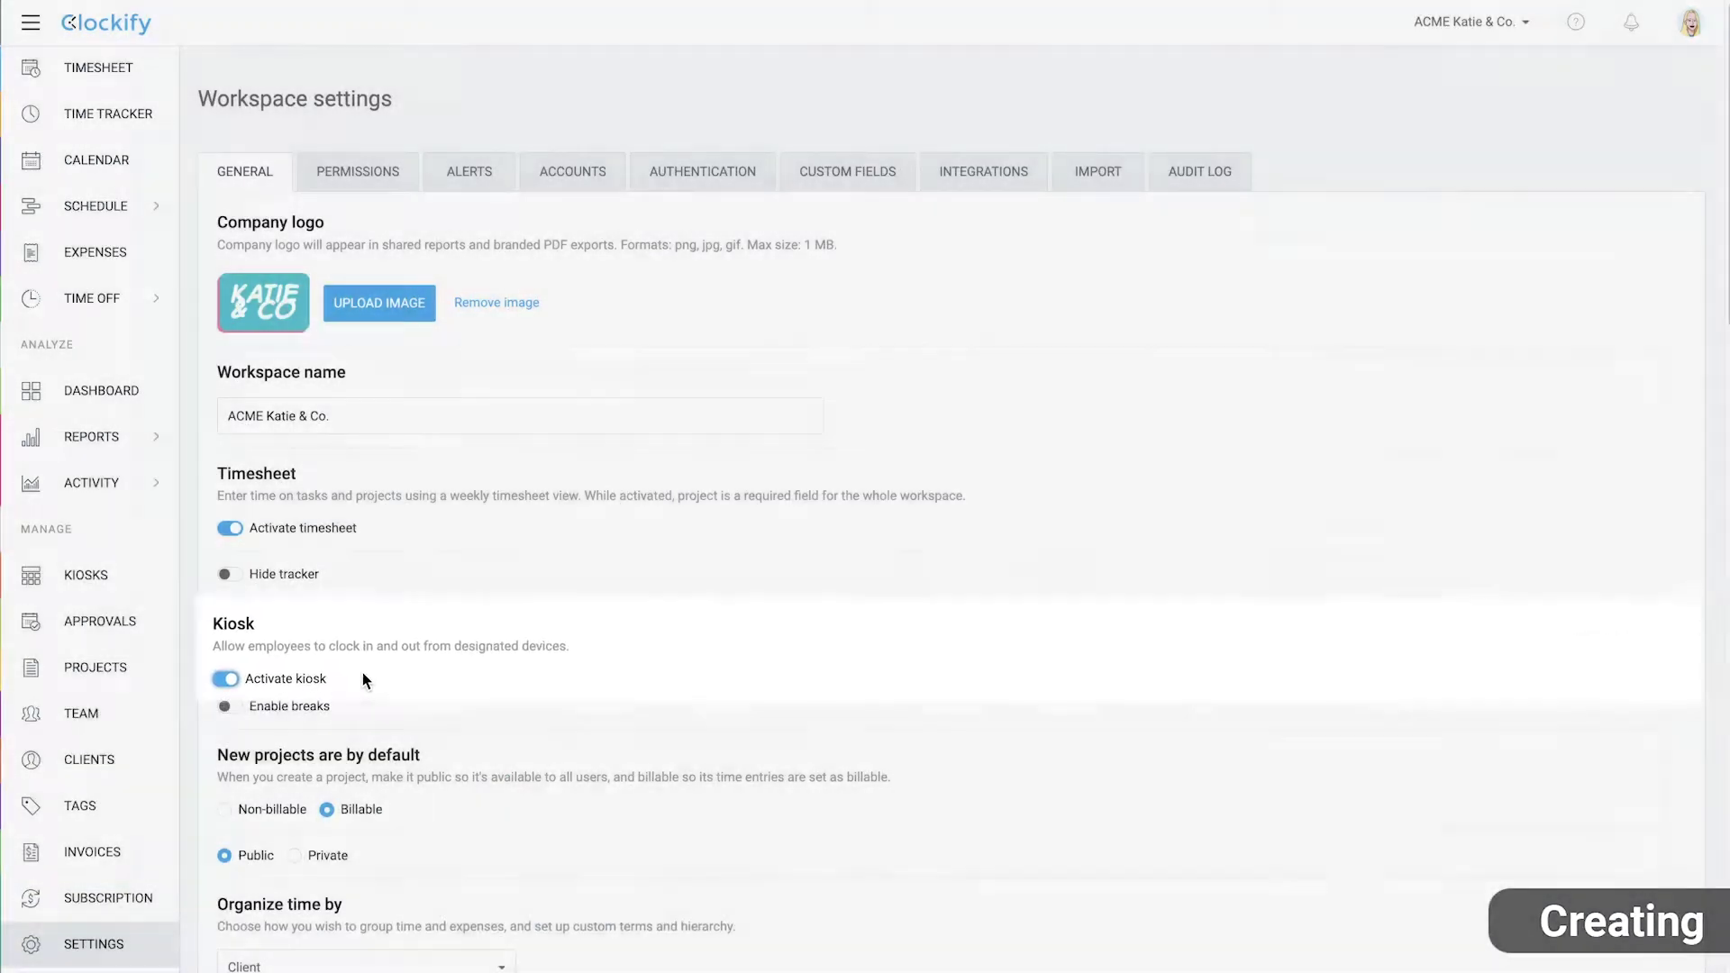
left_click(150, 586)
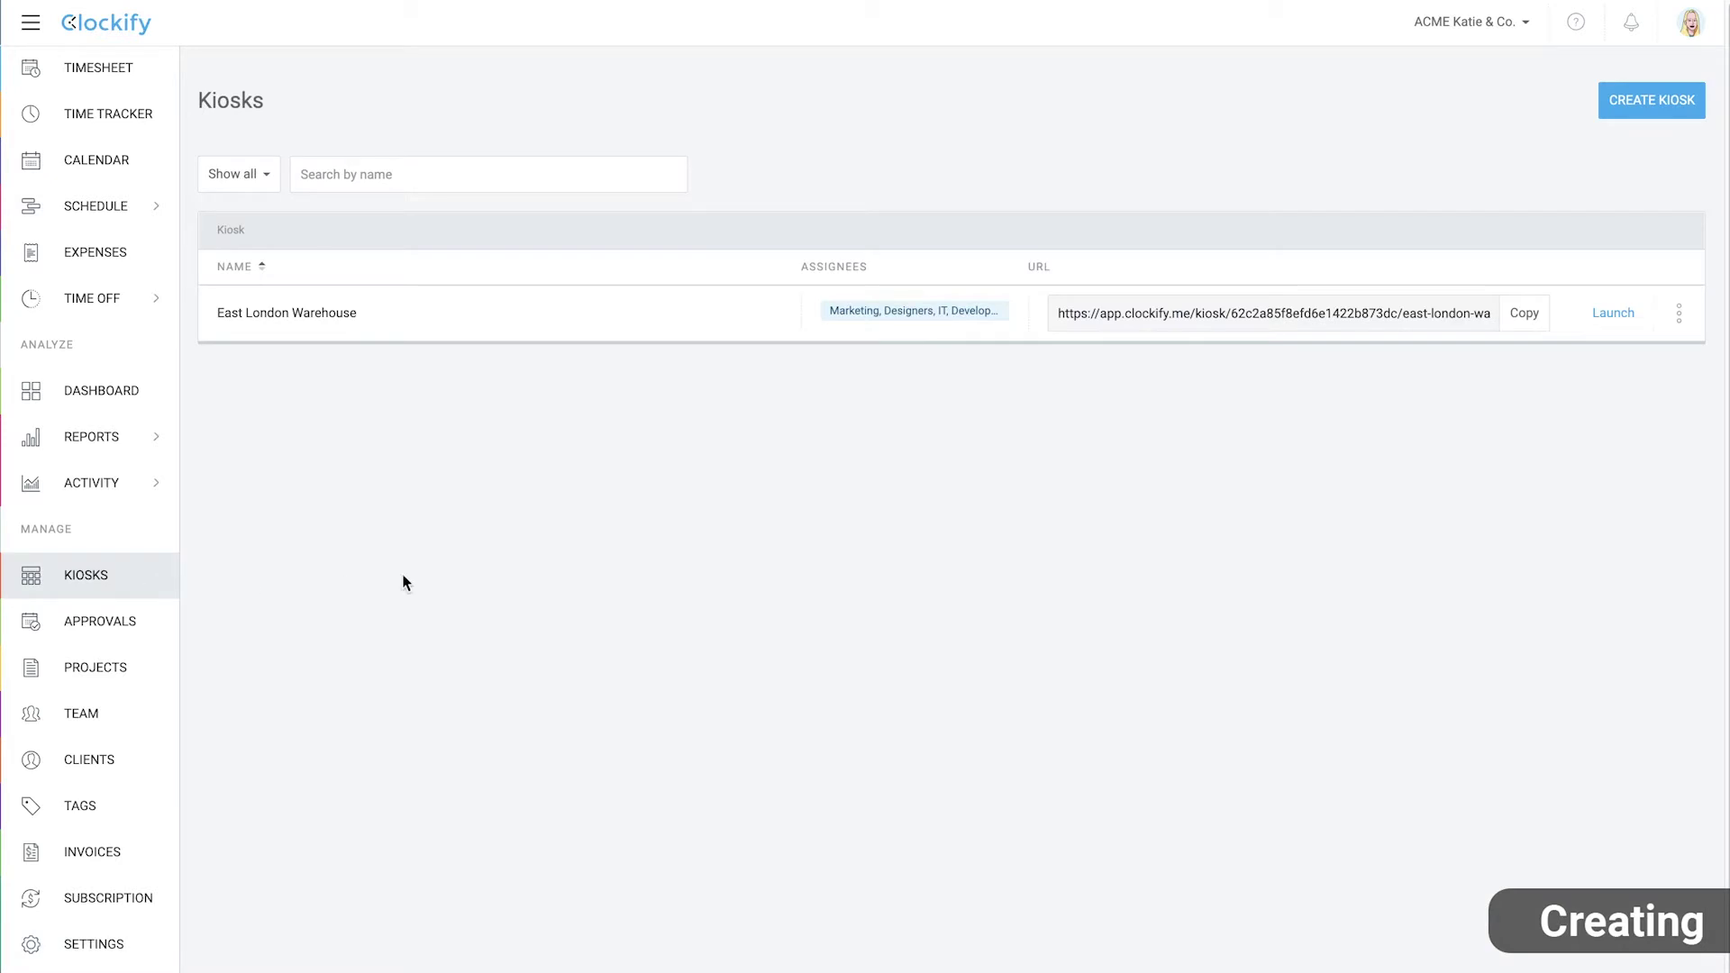
Create the Westside Branch kiosk for all members, defaulting to Westside Branch project and requiring a PIN
left_click(1672, 99)
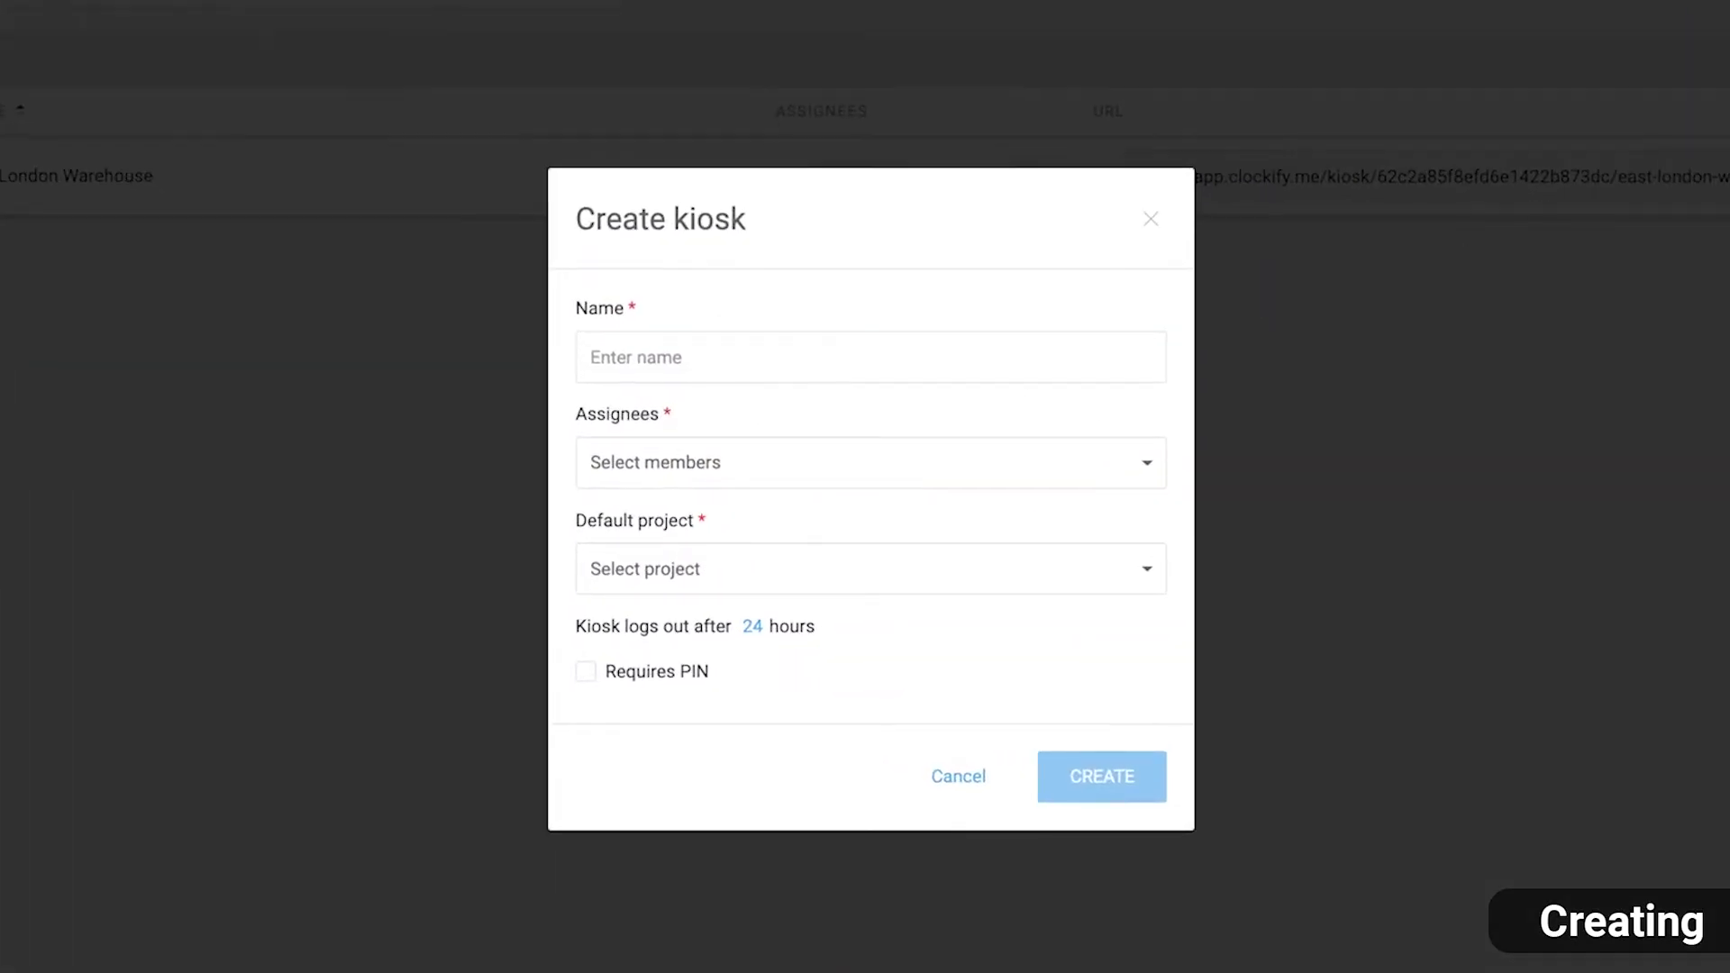
left_click(1109, 368)
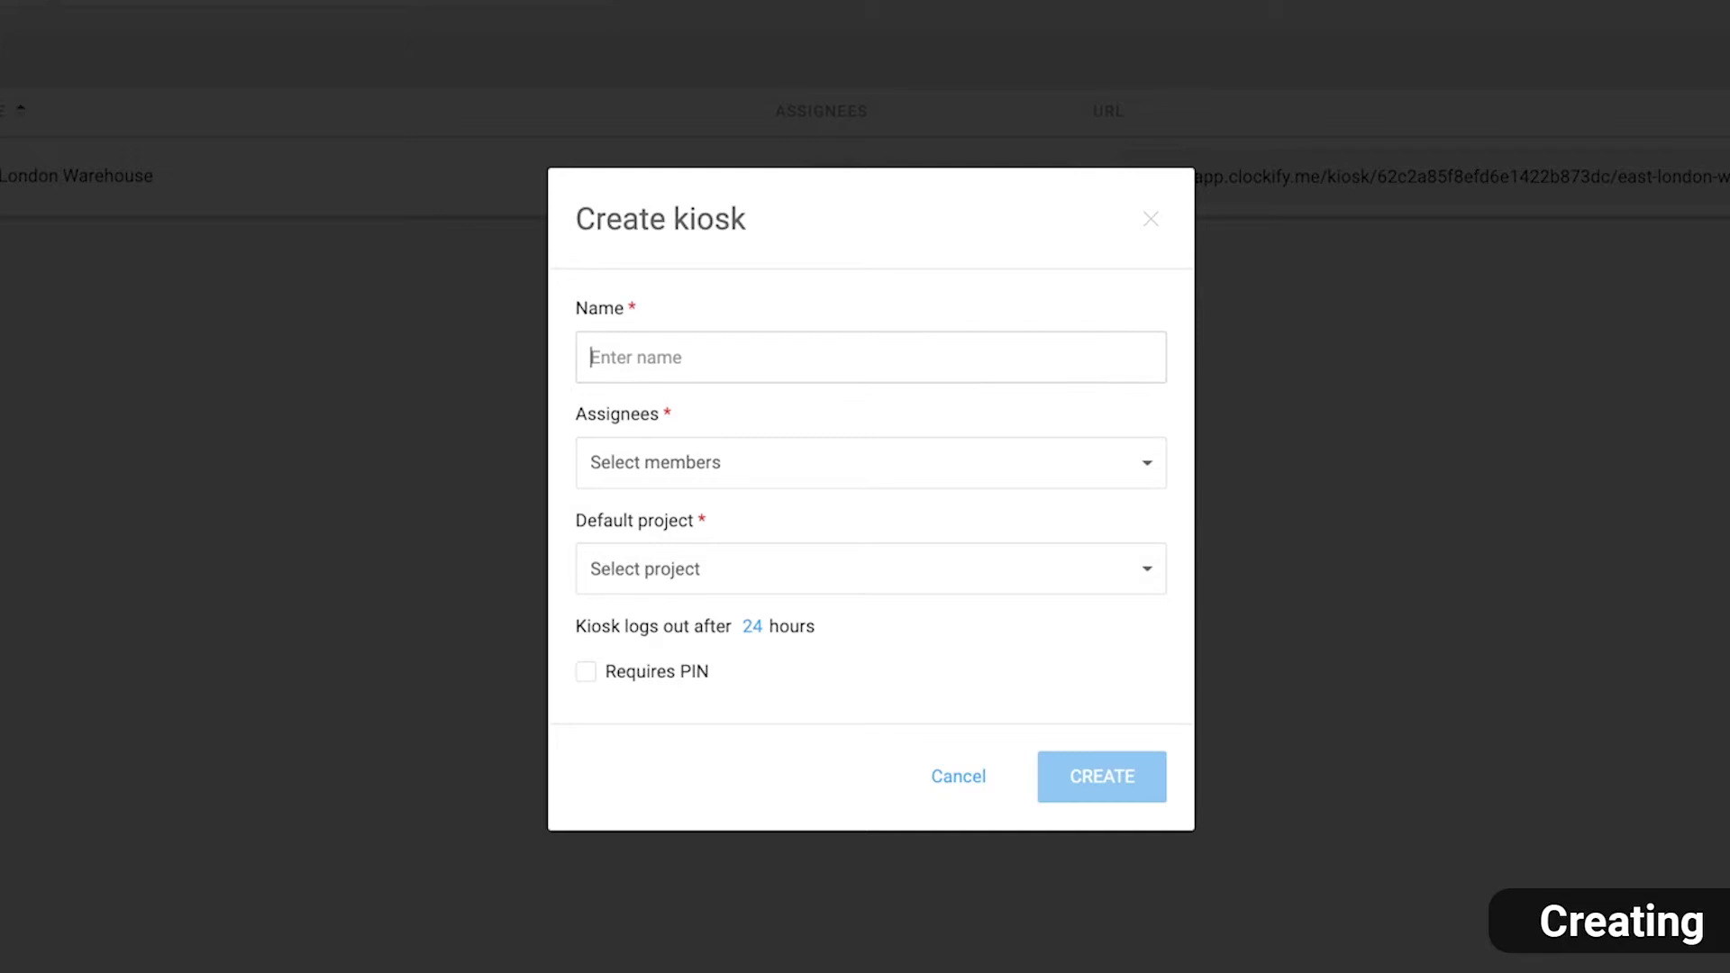
type("Westside Branch")
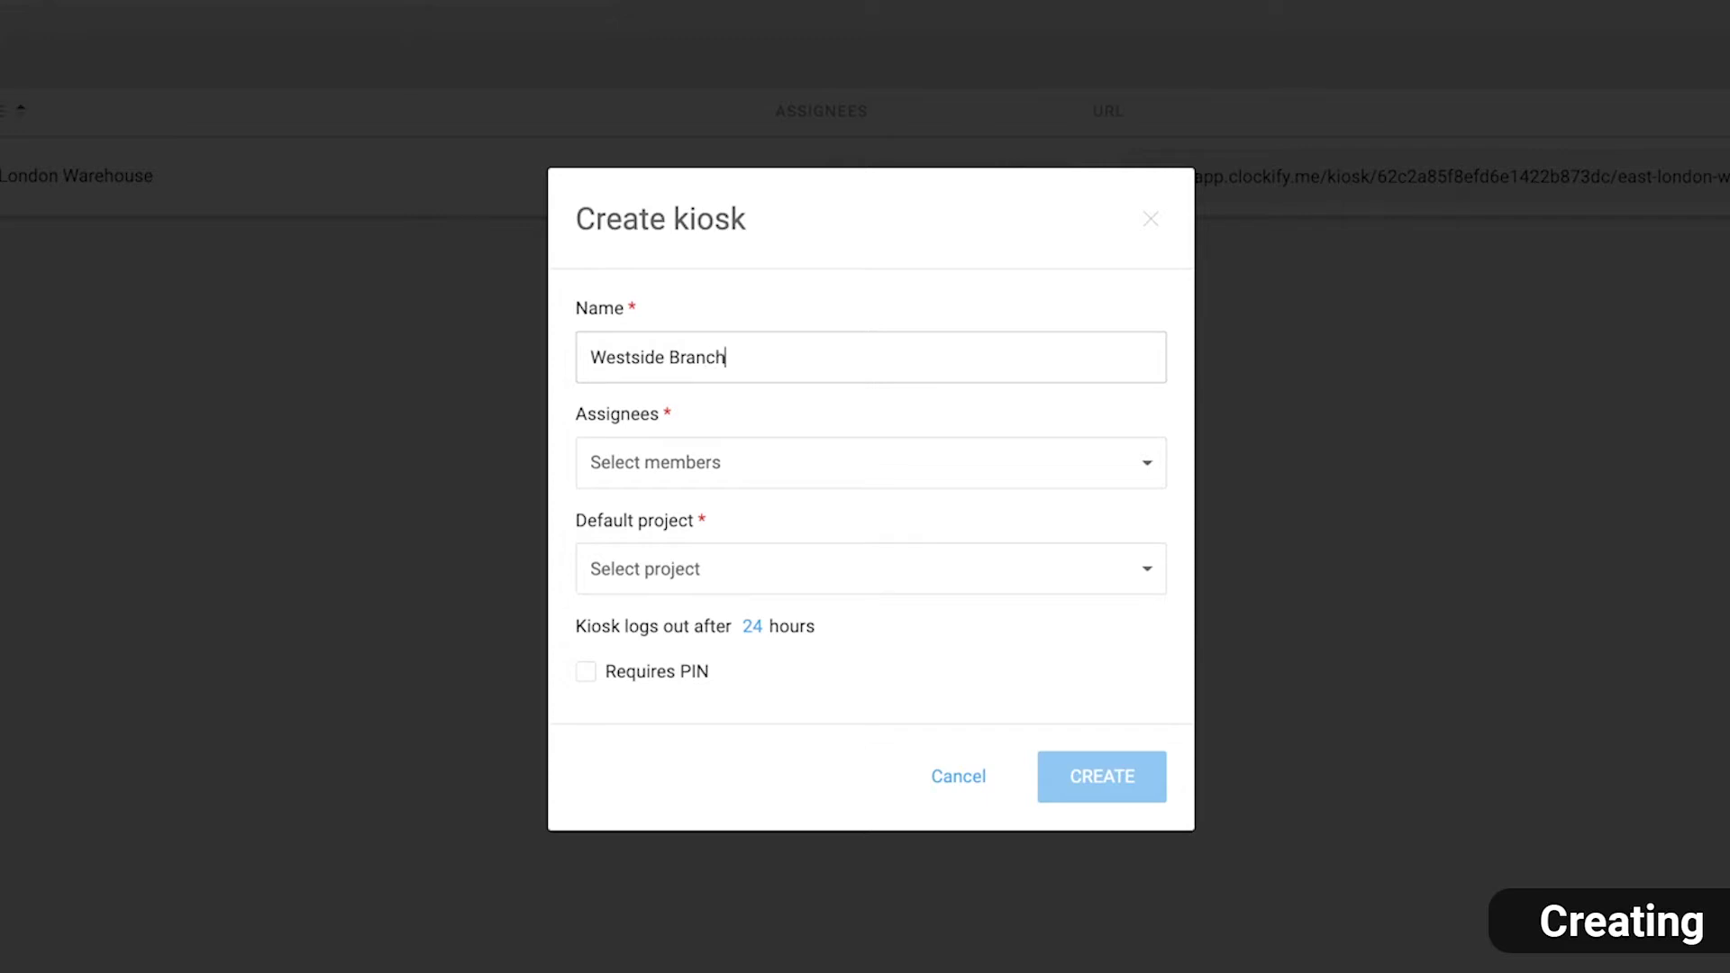
left_click(1147, 480)
left_click(631, 704)
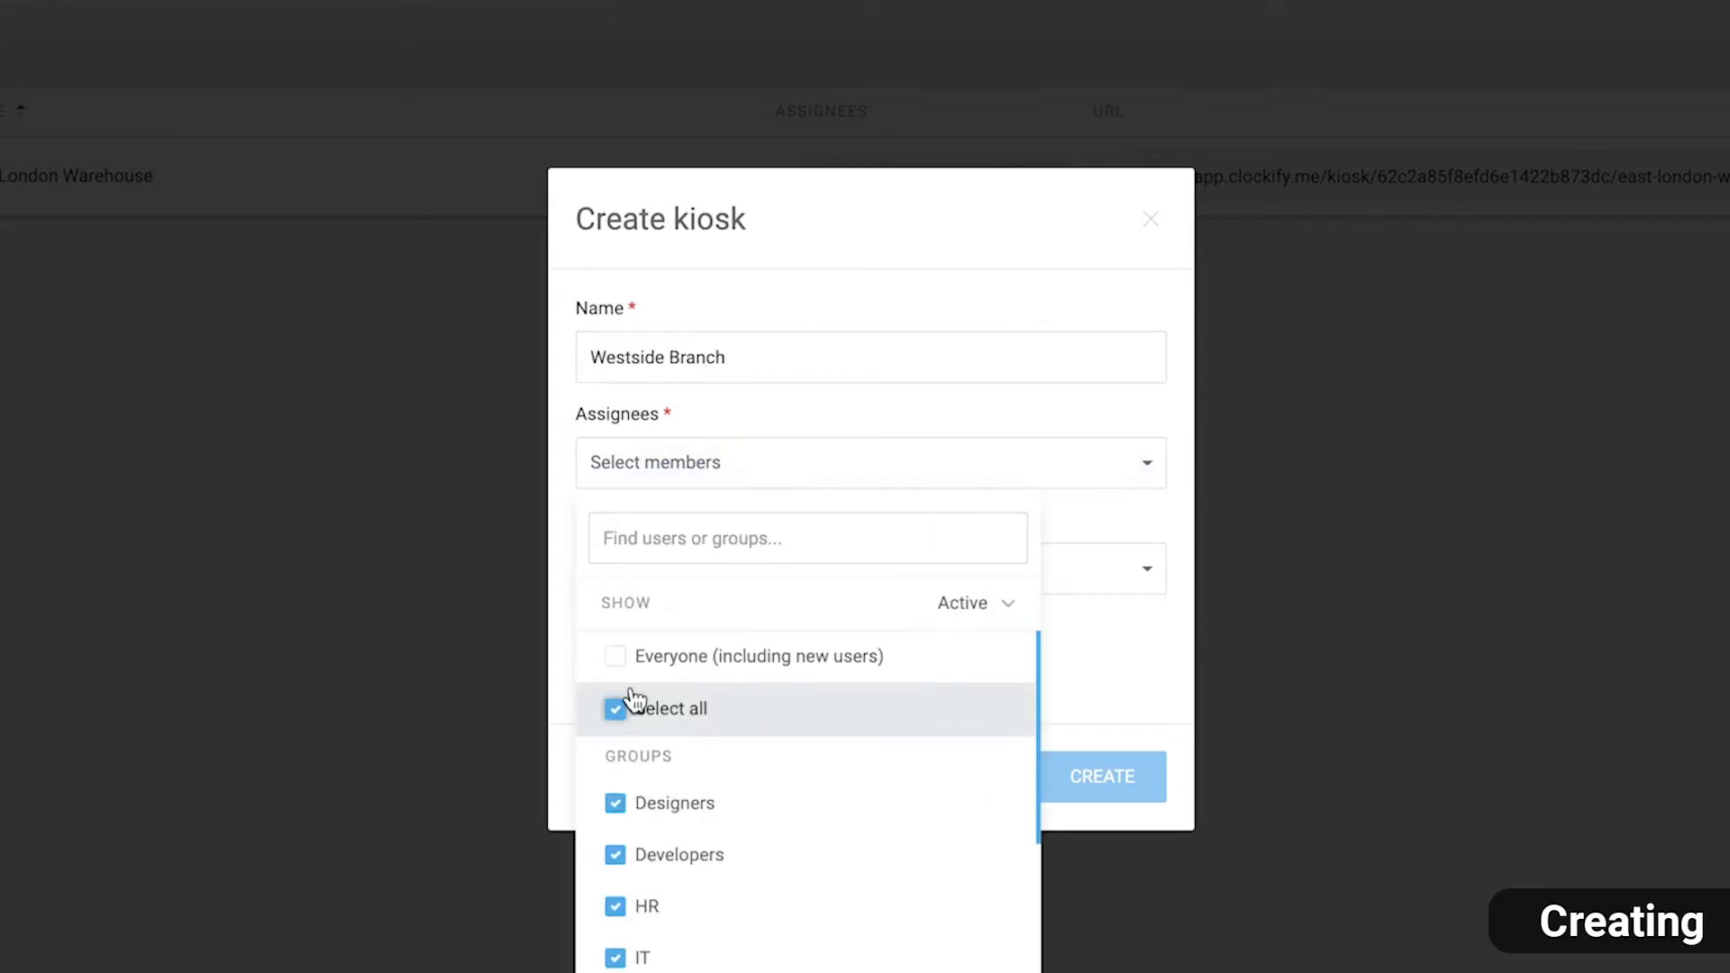
left_click(1092, 585)
type("wes")
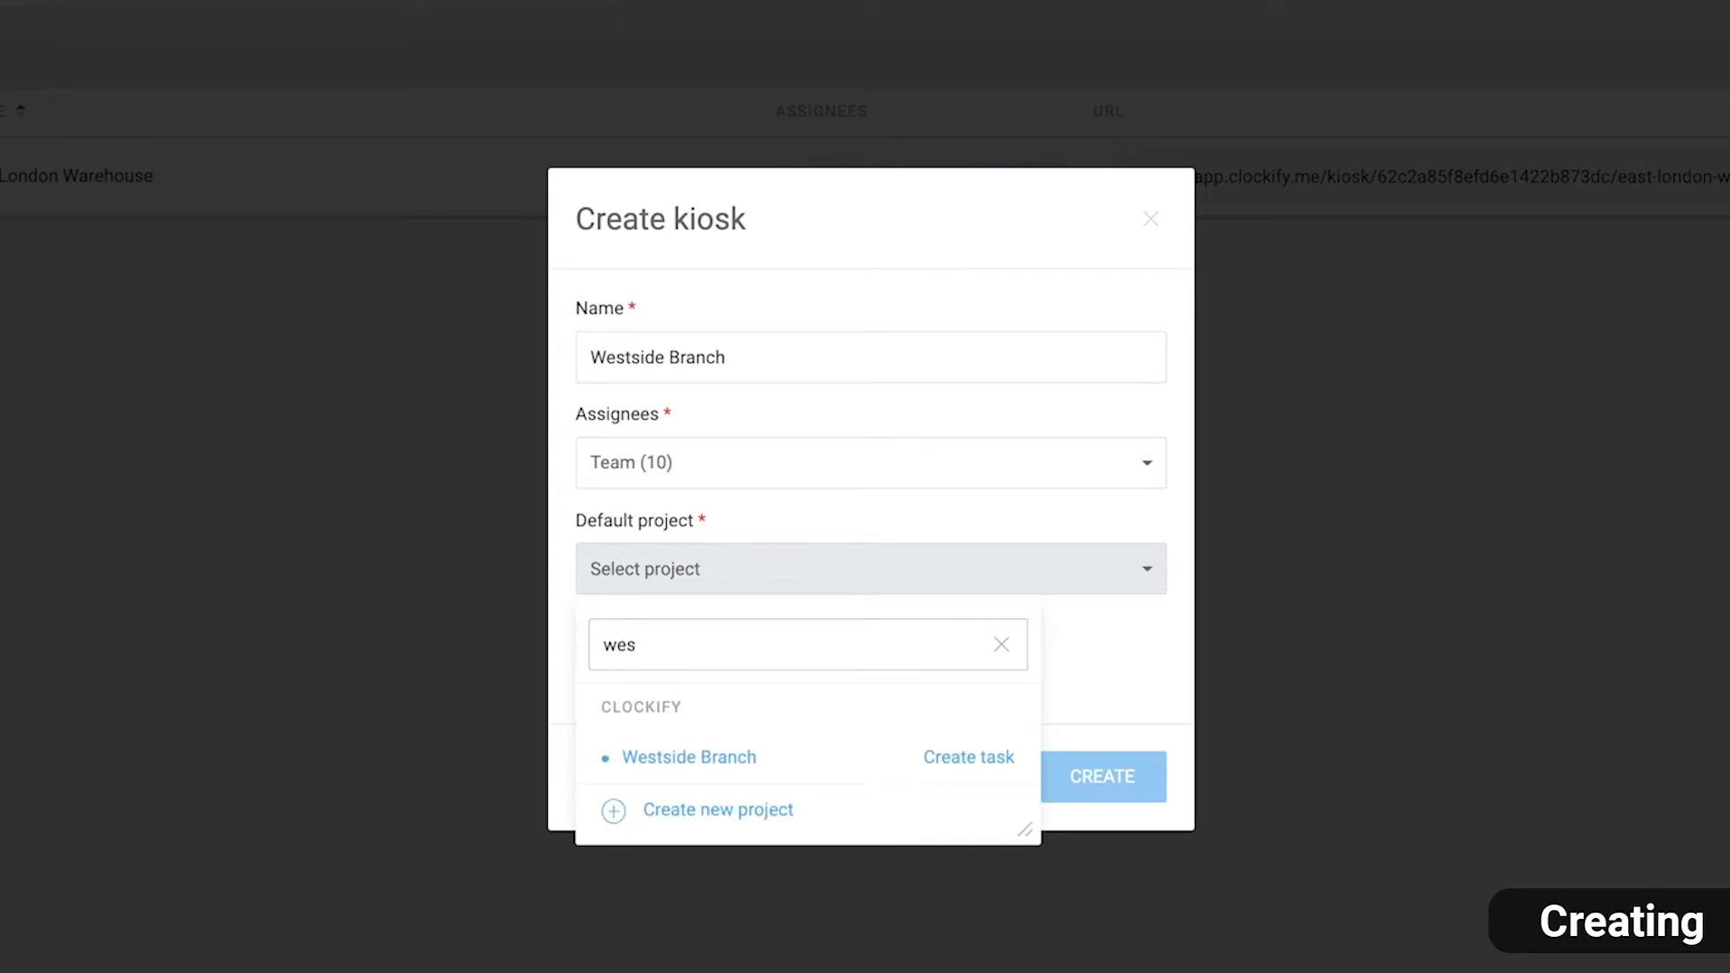
left_click(830, 761)
left_click(585, 671)
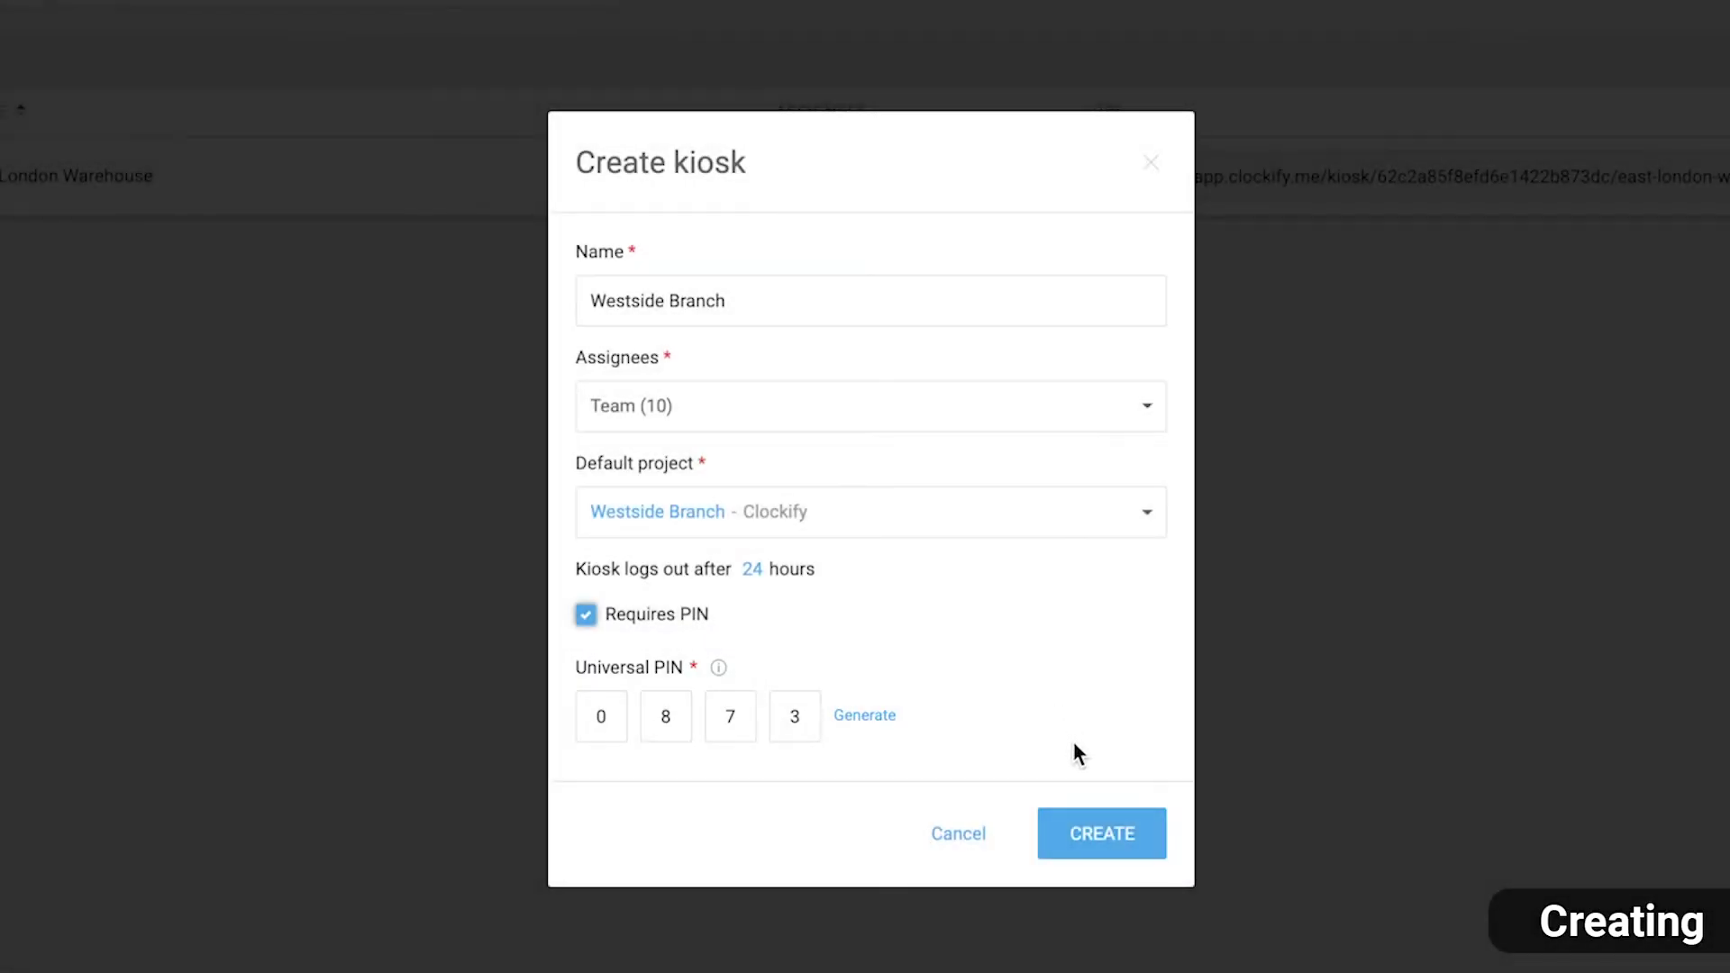
left_click(1097, 820)
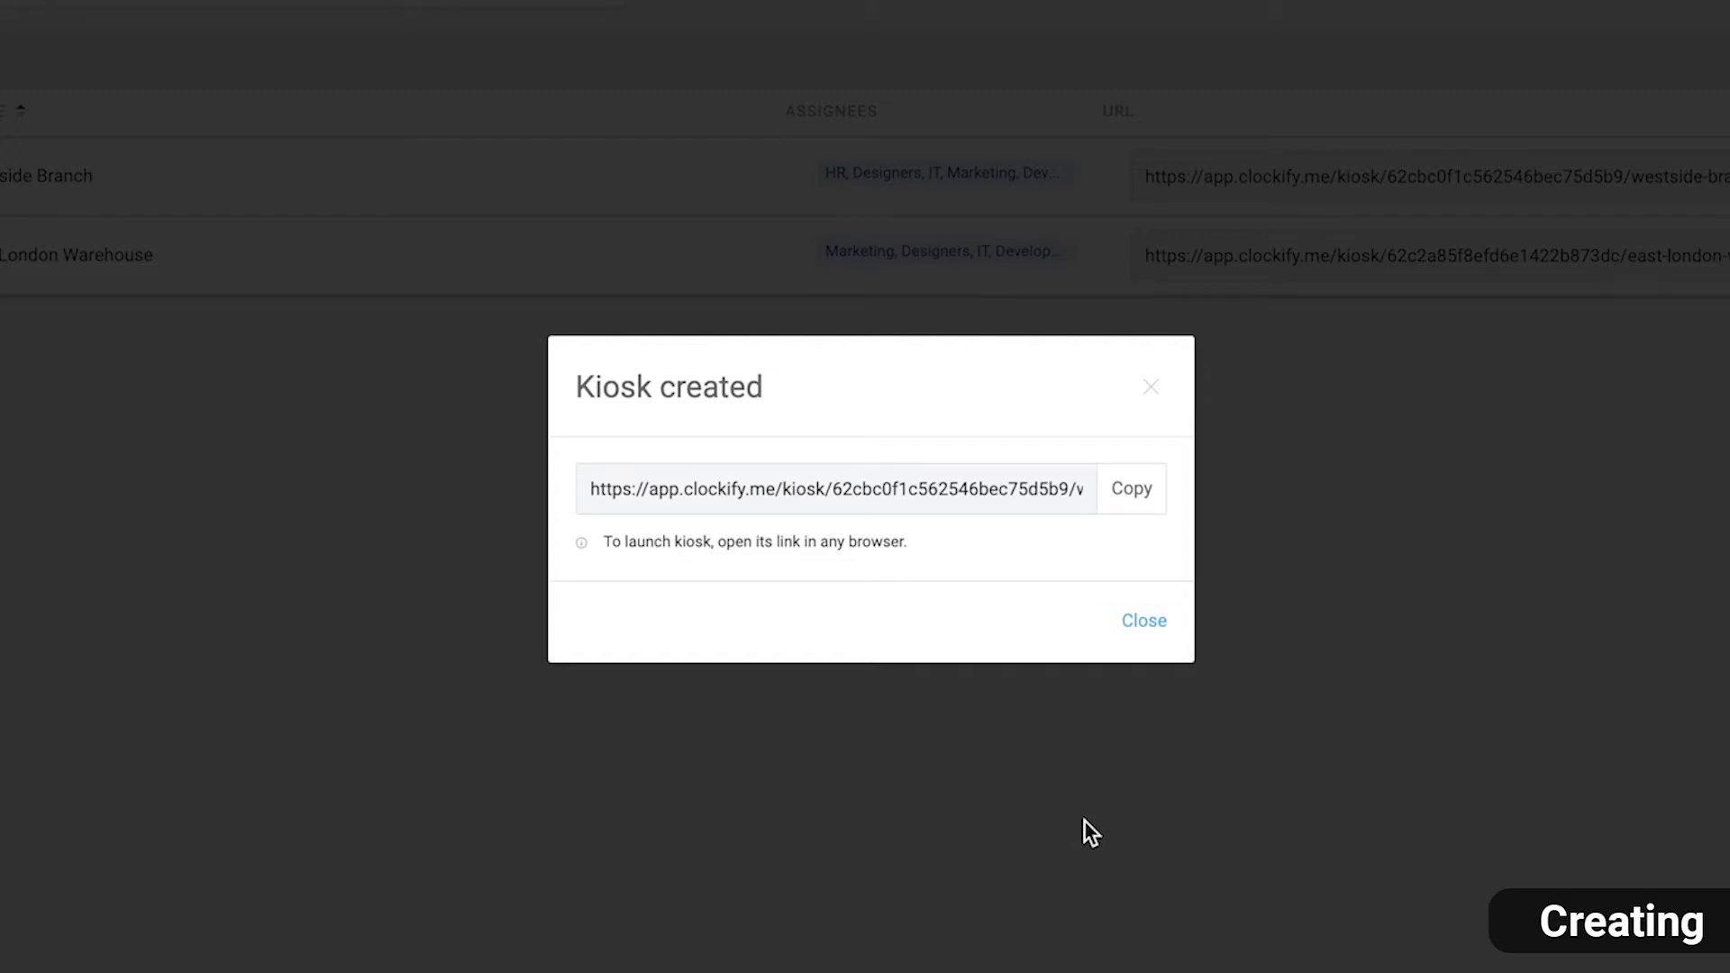
Dismiss the confirmation and review the Westside Branch kiosk's settings without saving changes
left_click(1144, 620)
left_click(1680, 313)
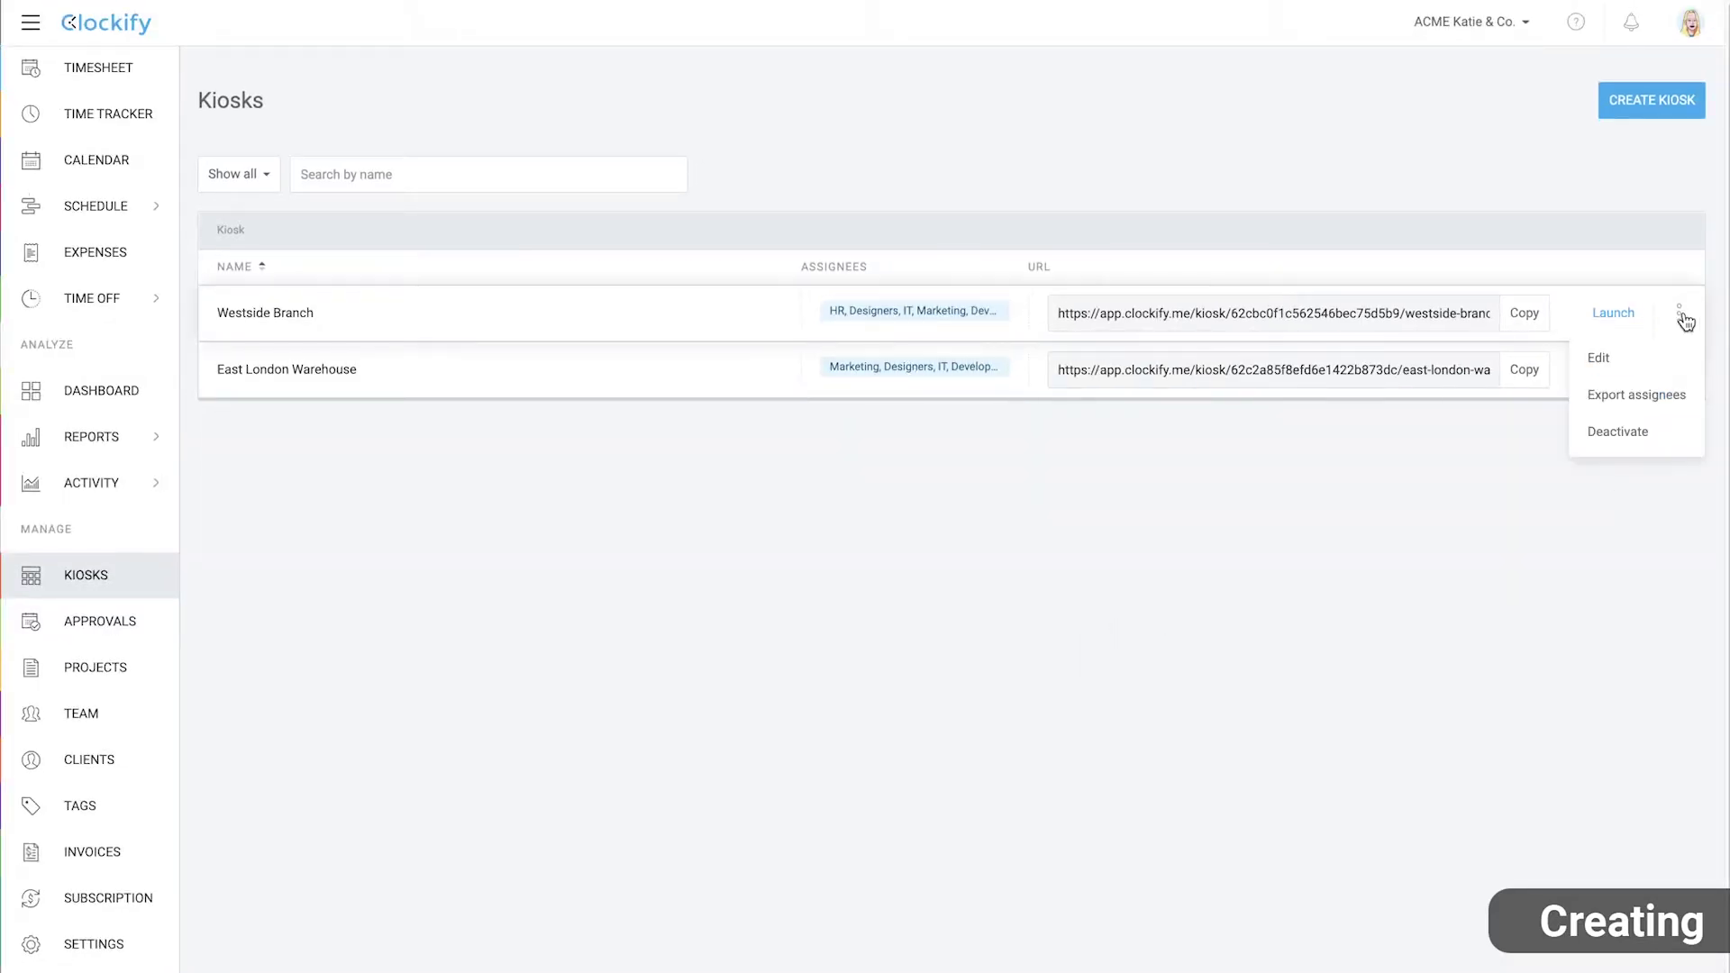
left_click(1636, 365)
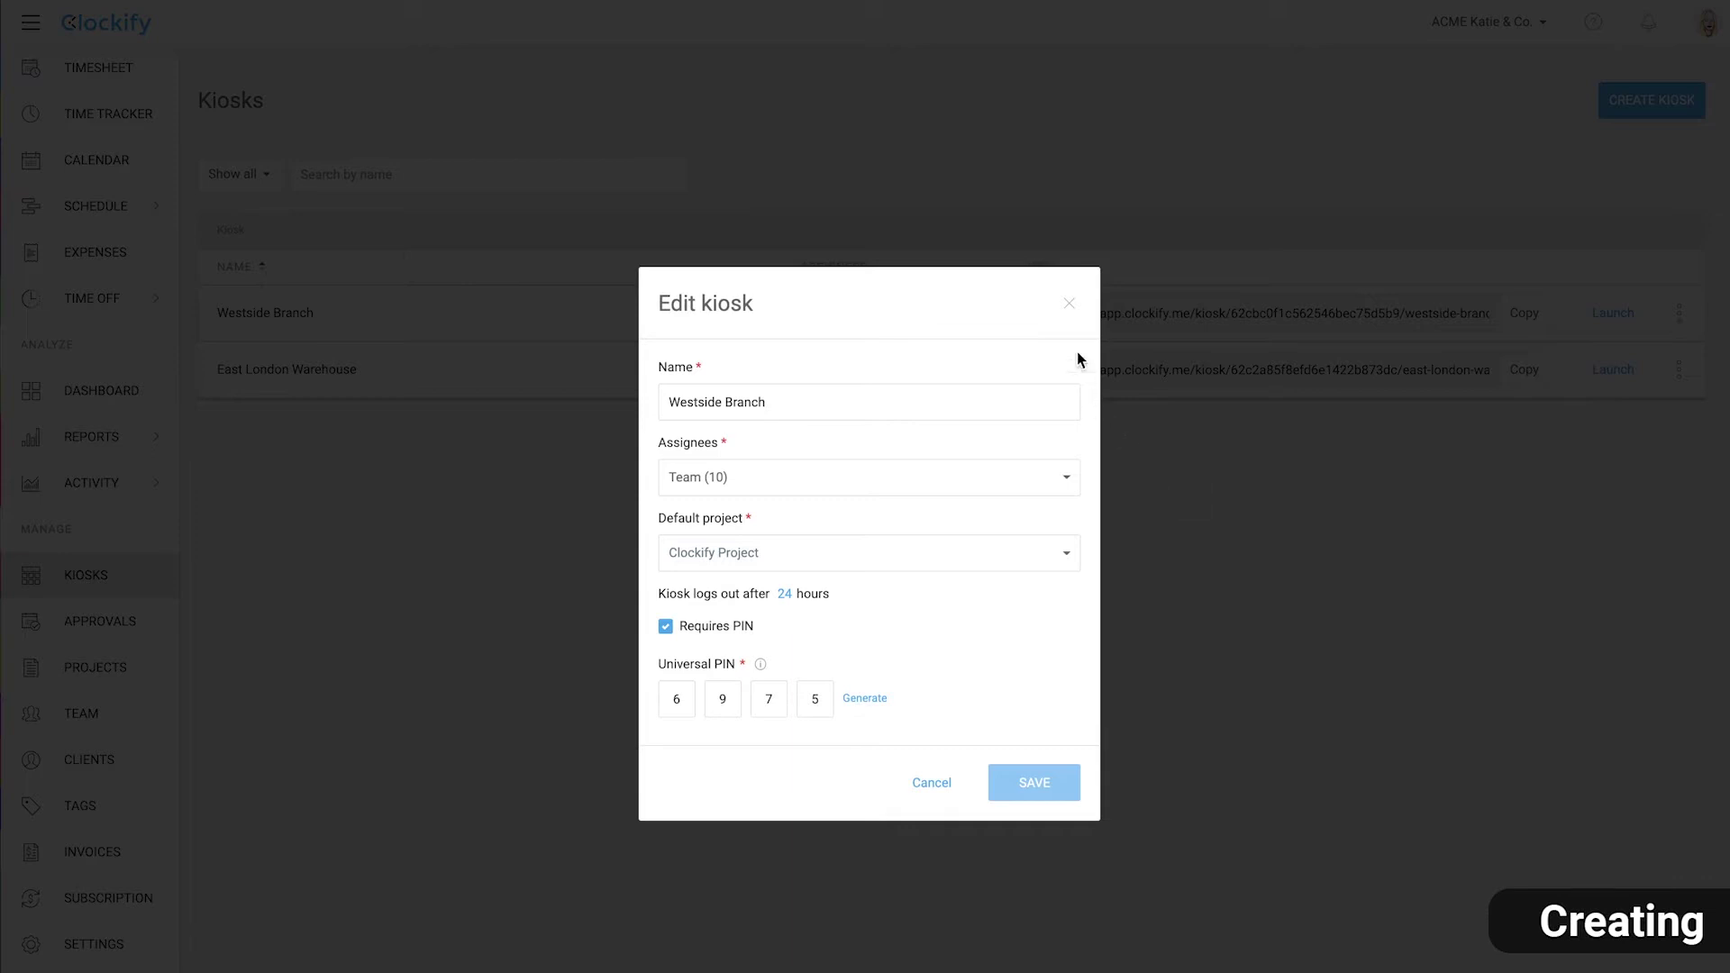
left_click(1069, 304)
Deactivate the Westside Branch kiosk and confirm it
left_click(1677, 315)
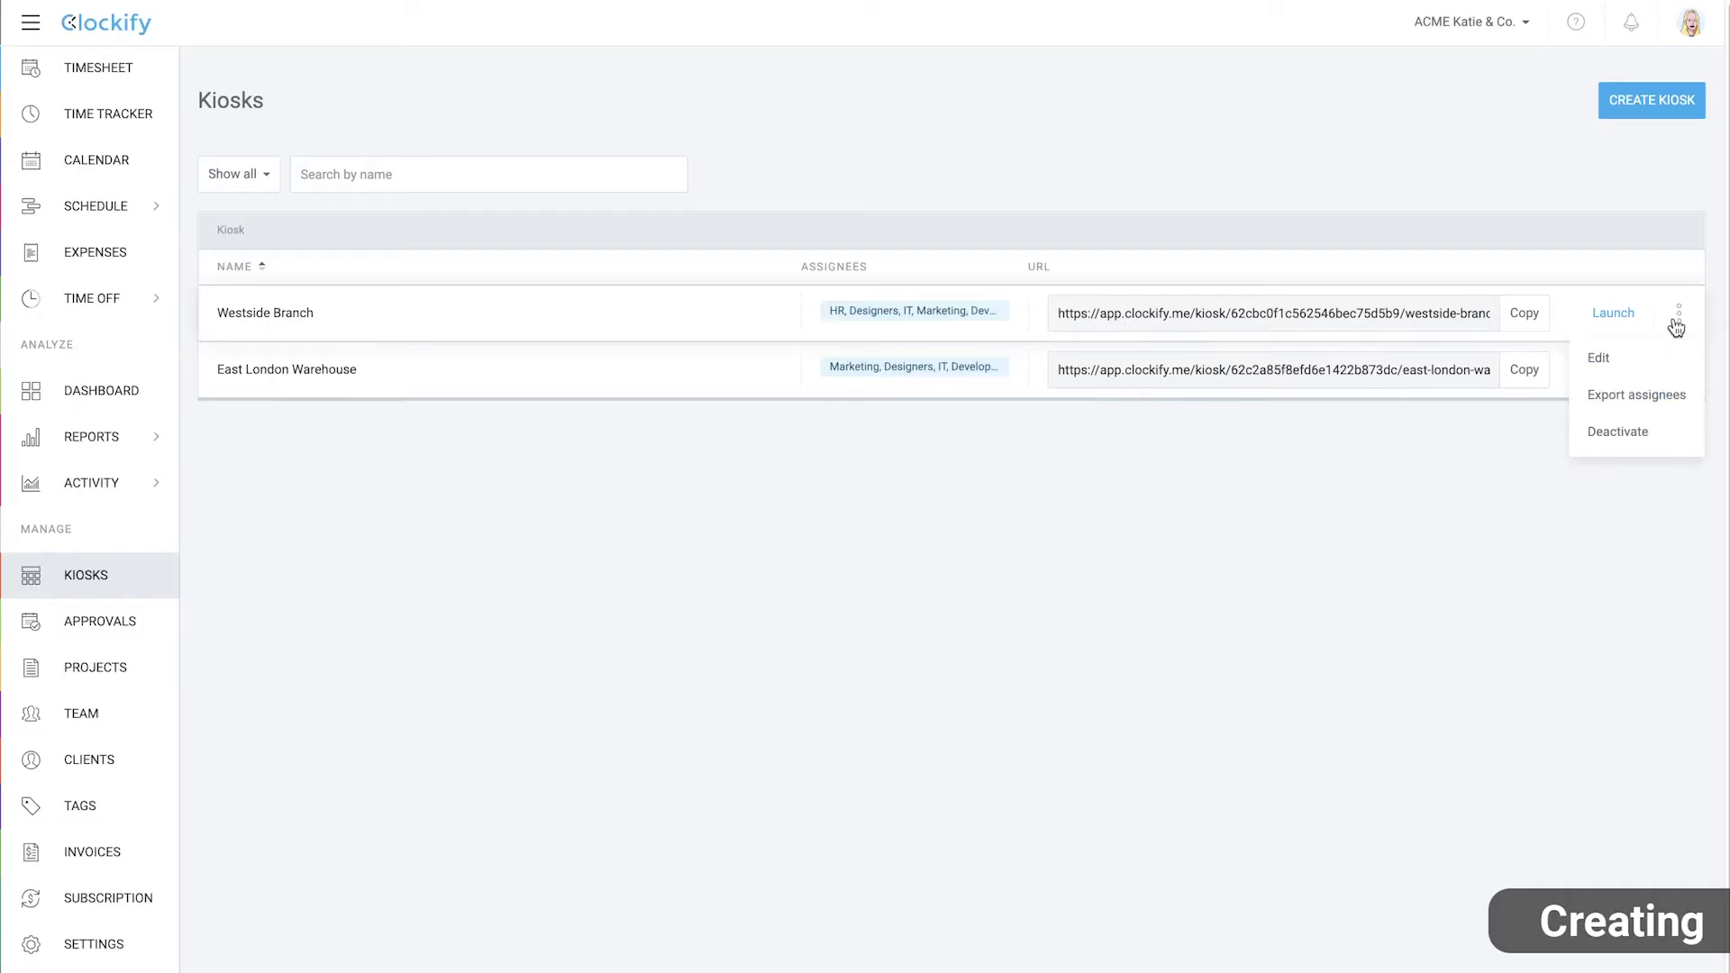
left_click(1663, 429)
left_click(1038, 606)
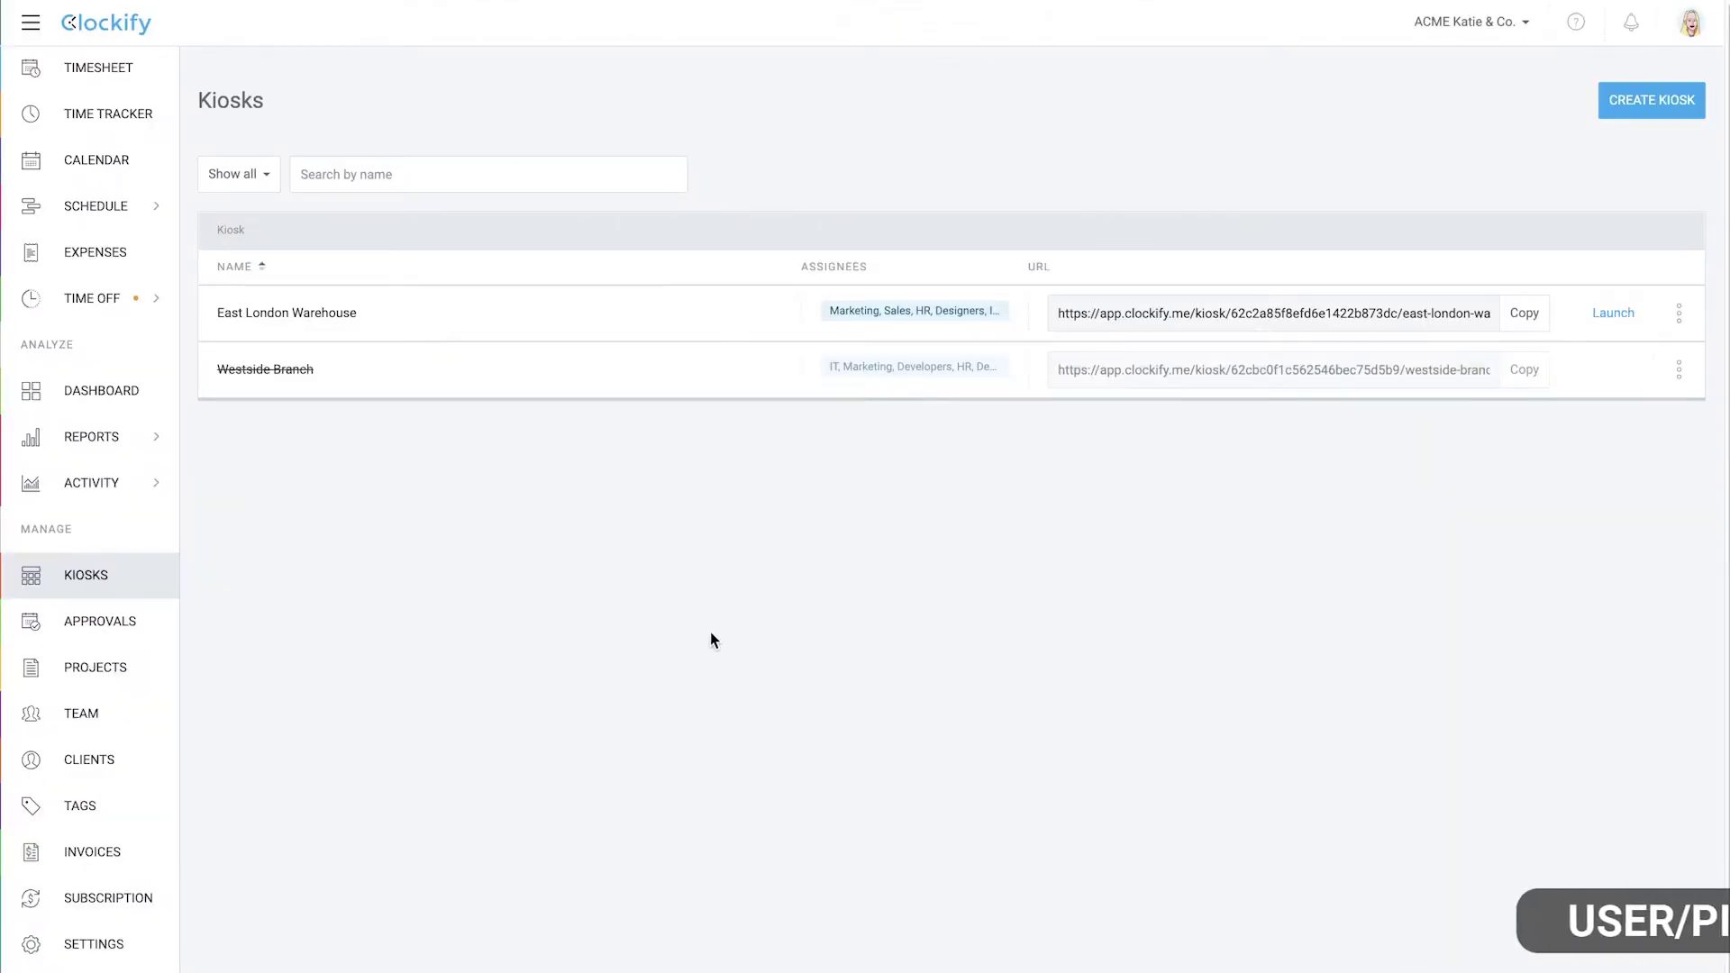
Invite a new full member by their e-mail address, then view the Limited members list
left_click(57, 713)
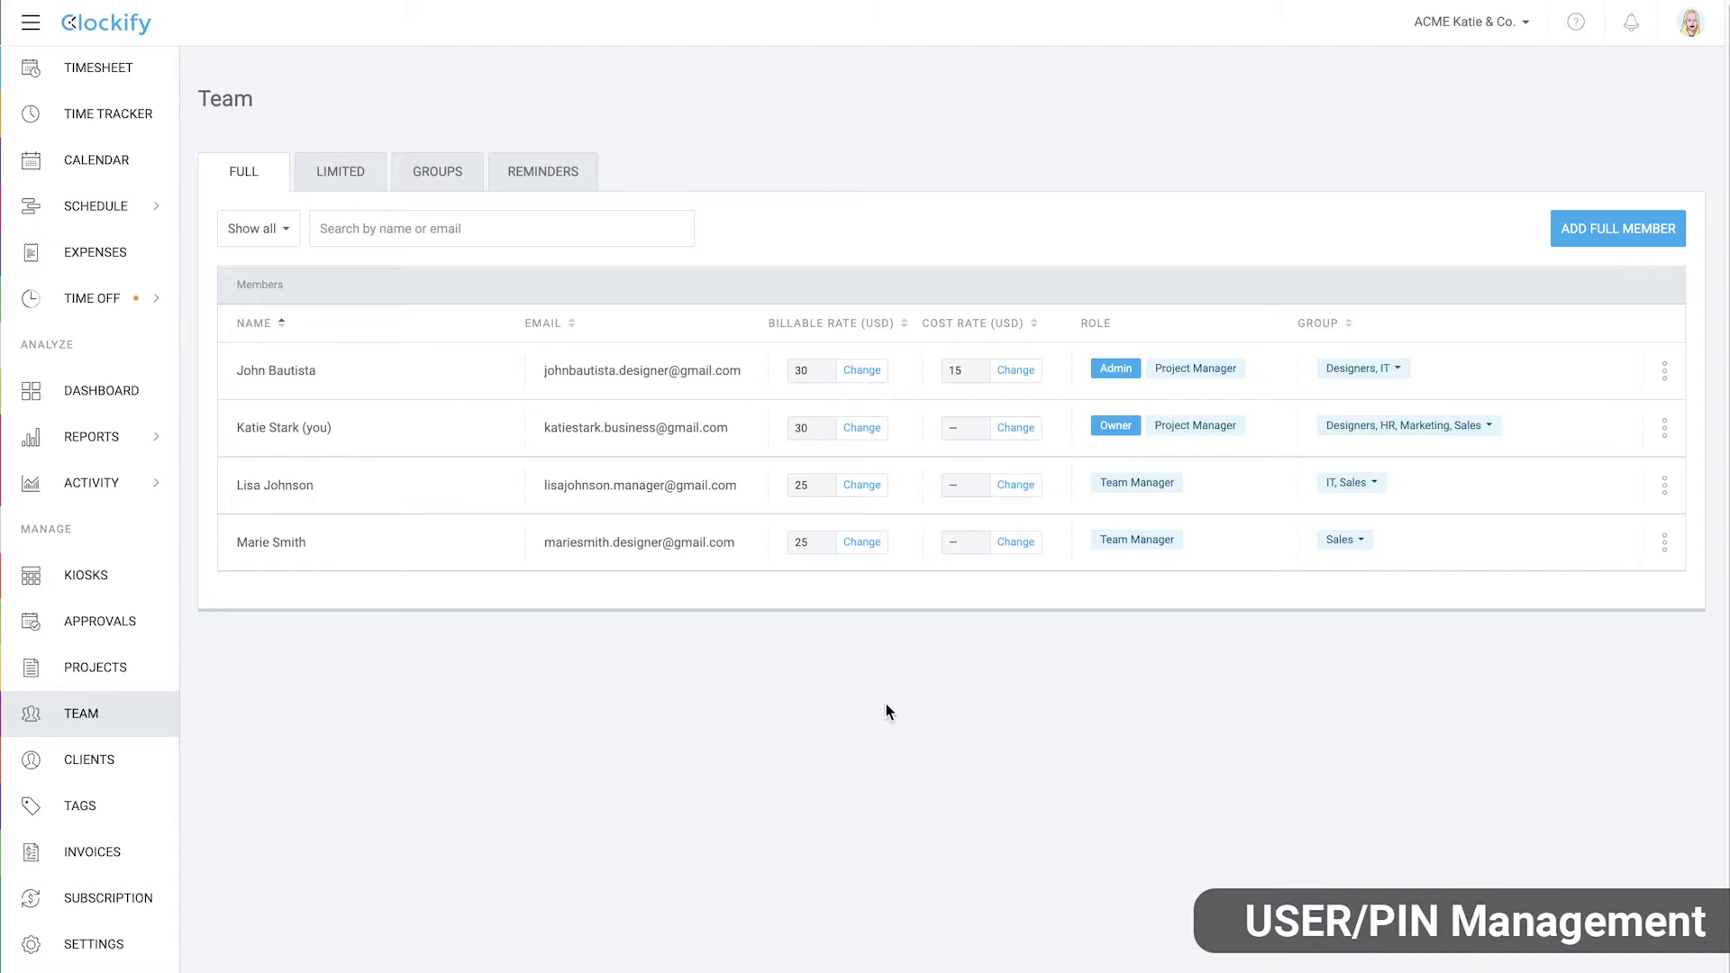
left_click(1583, 216)
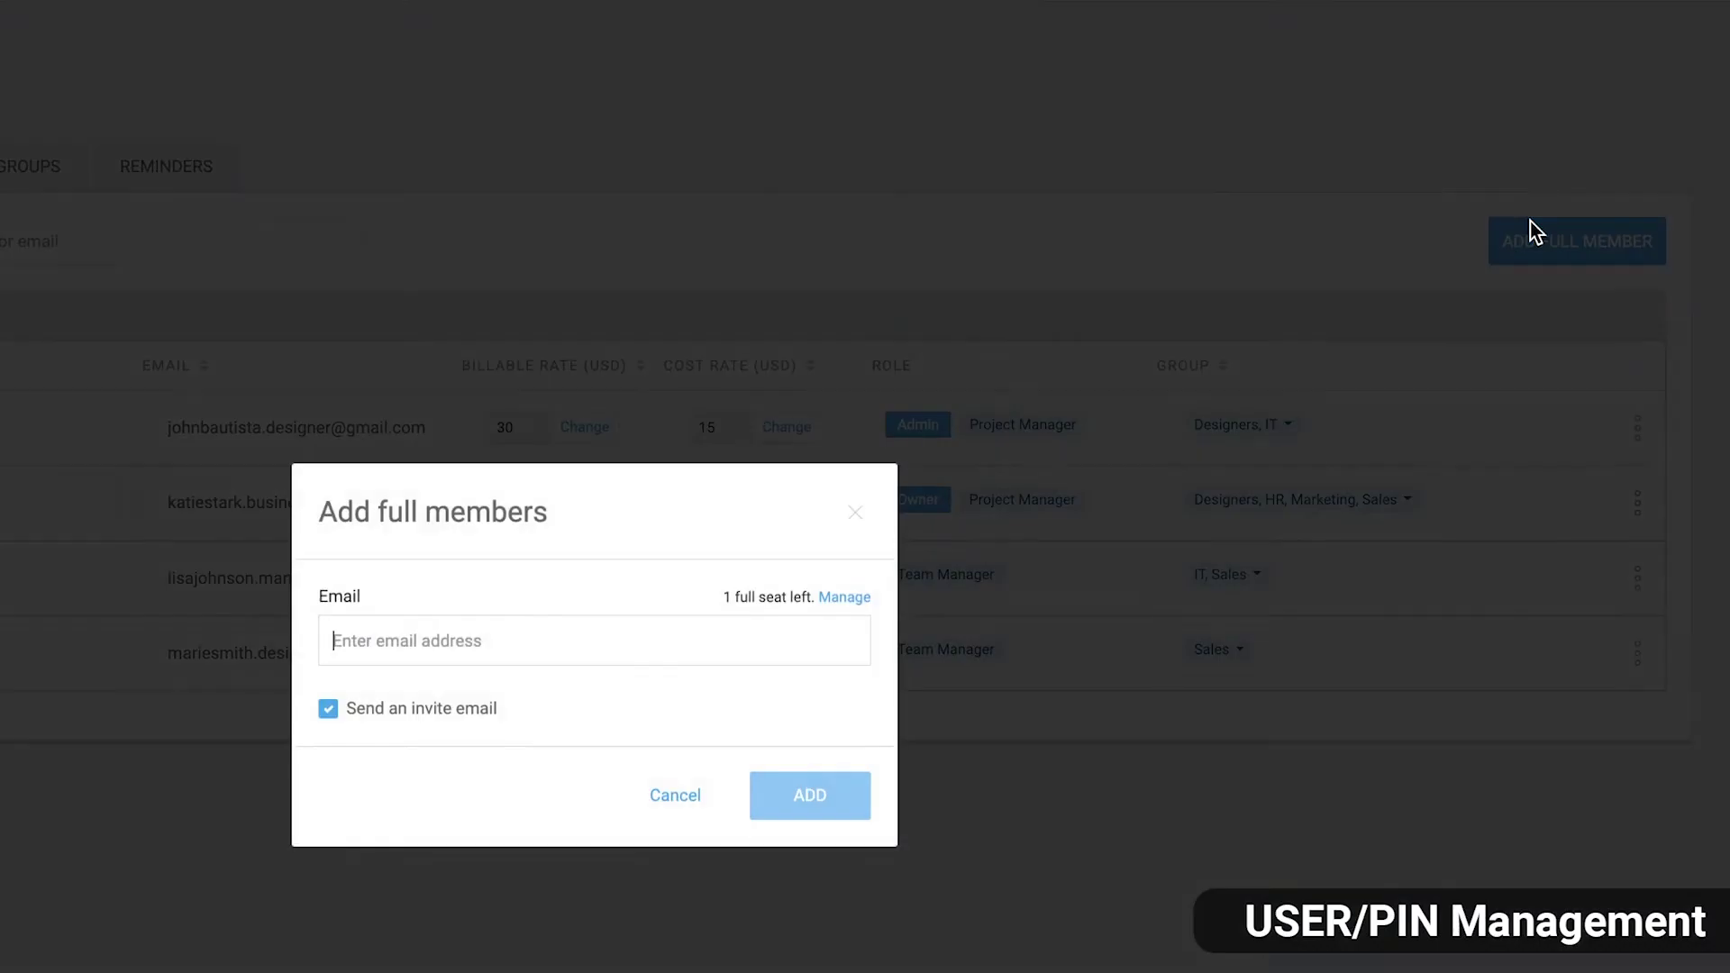
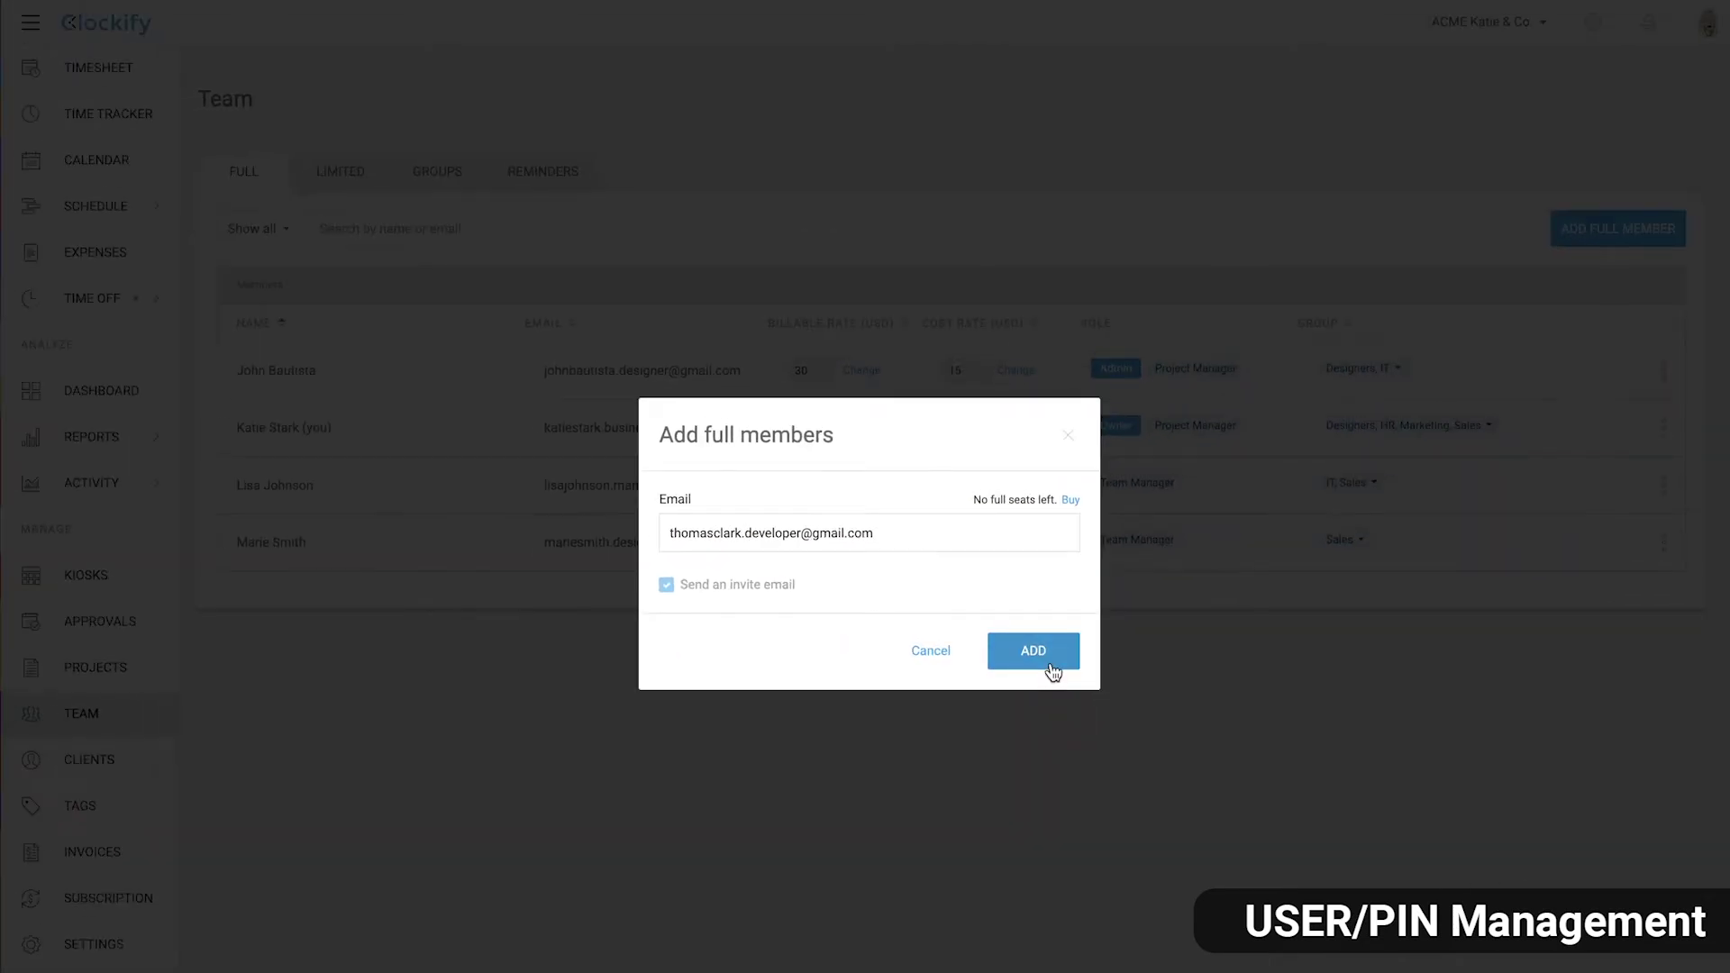
left_click(1050, 665)
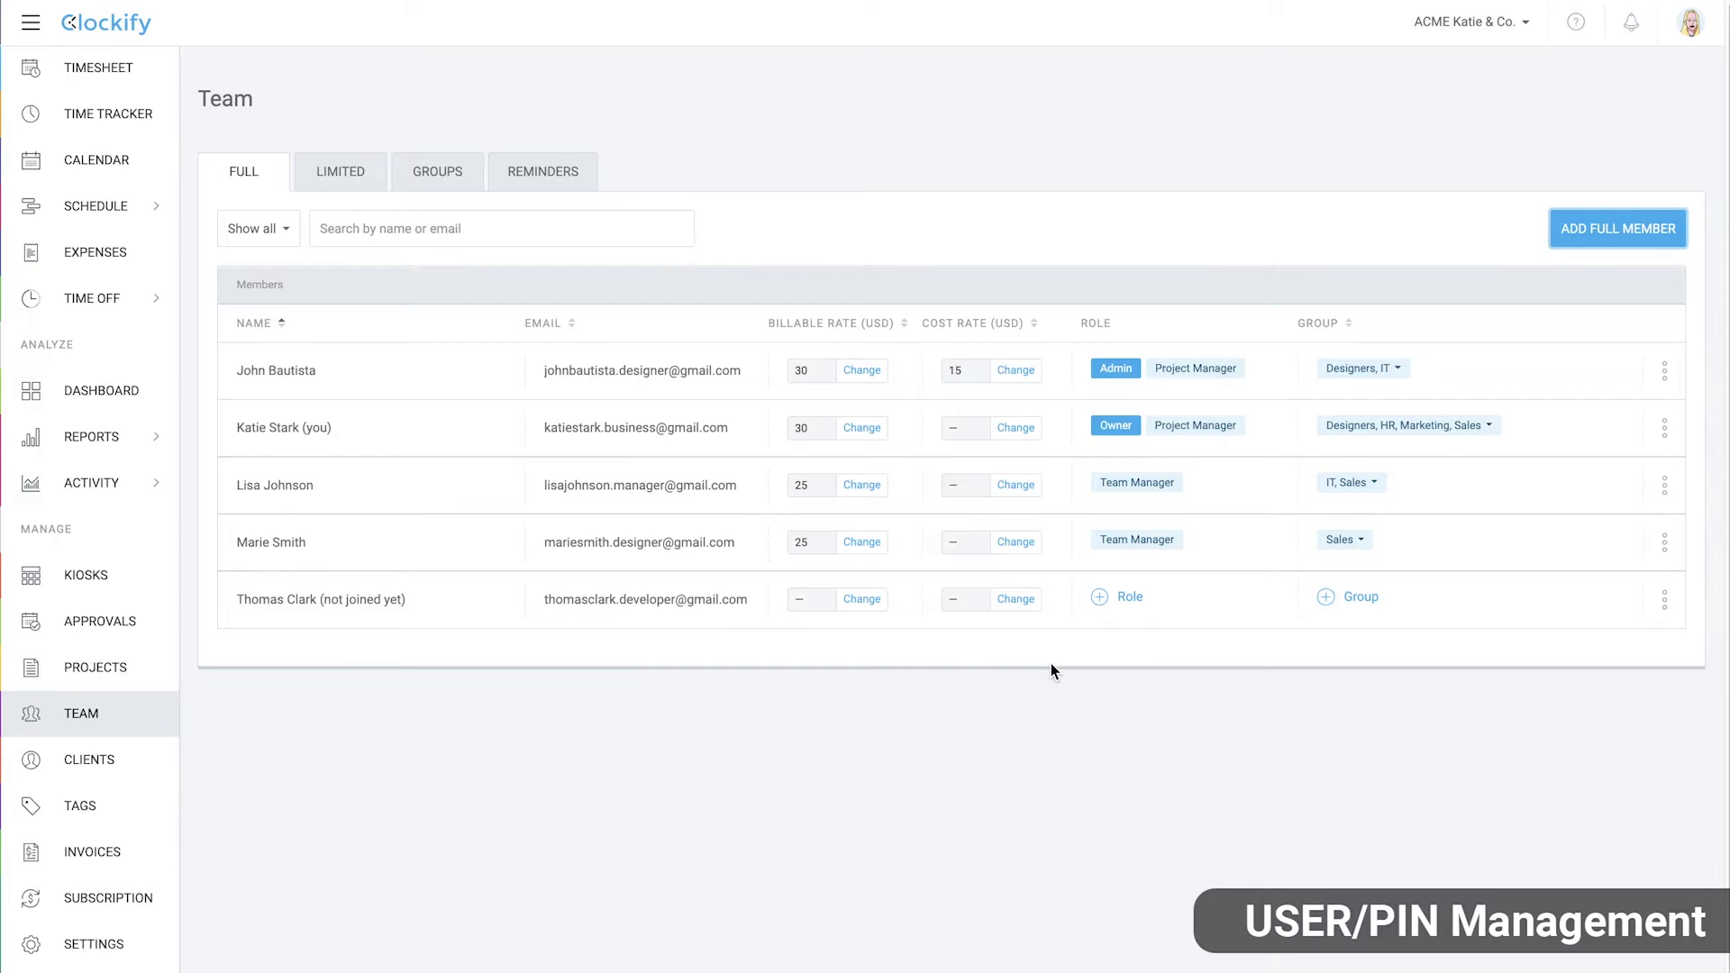
left_click(357, 176)
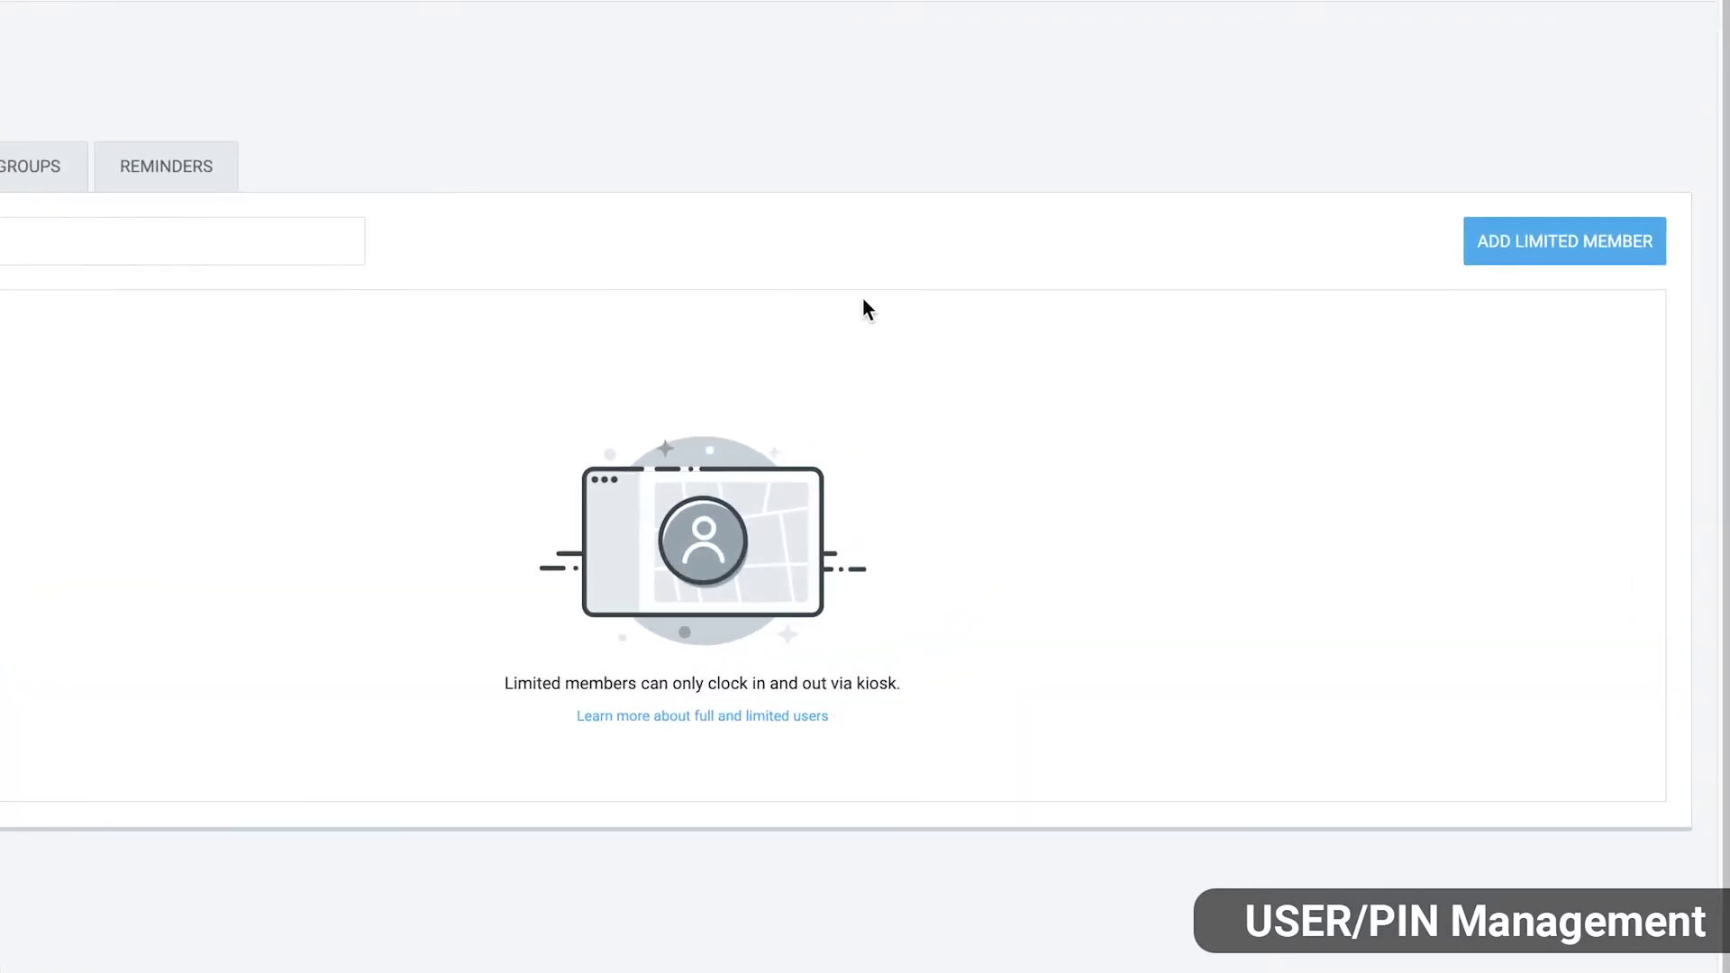
Add a limited member by name, add their e-mail address to the profile, then show Full members
left_click(1551, 256)
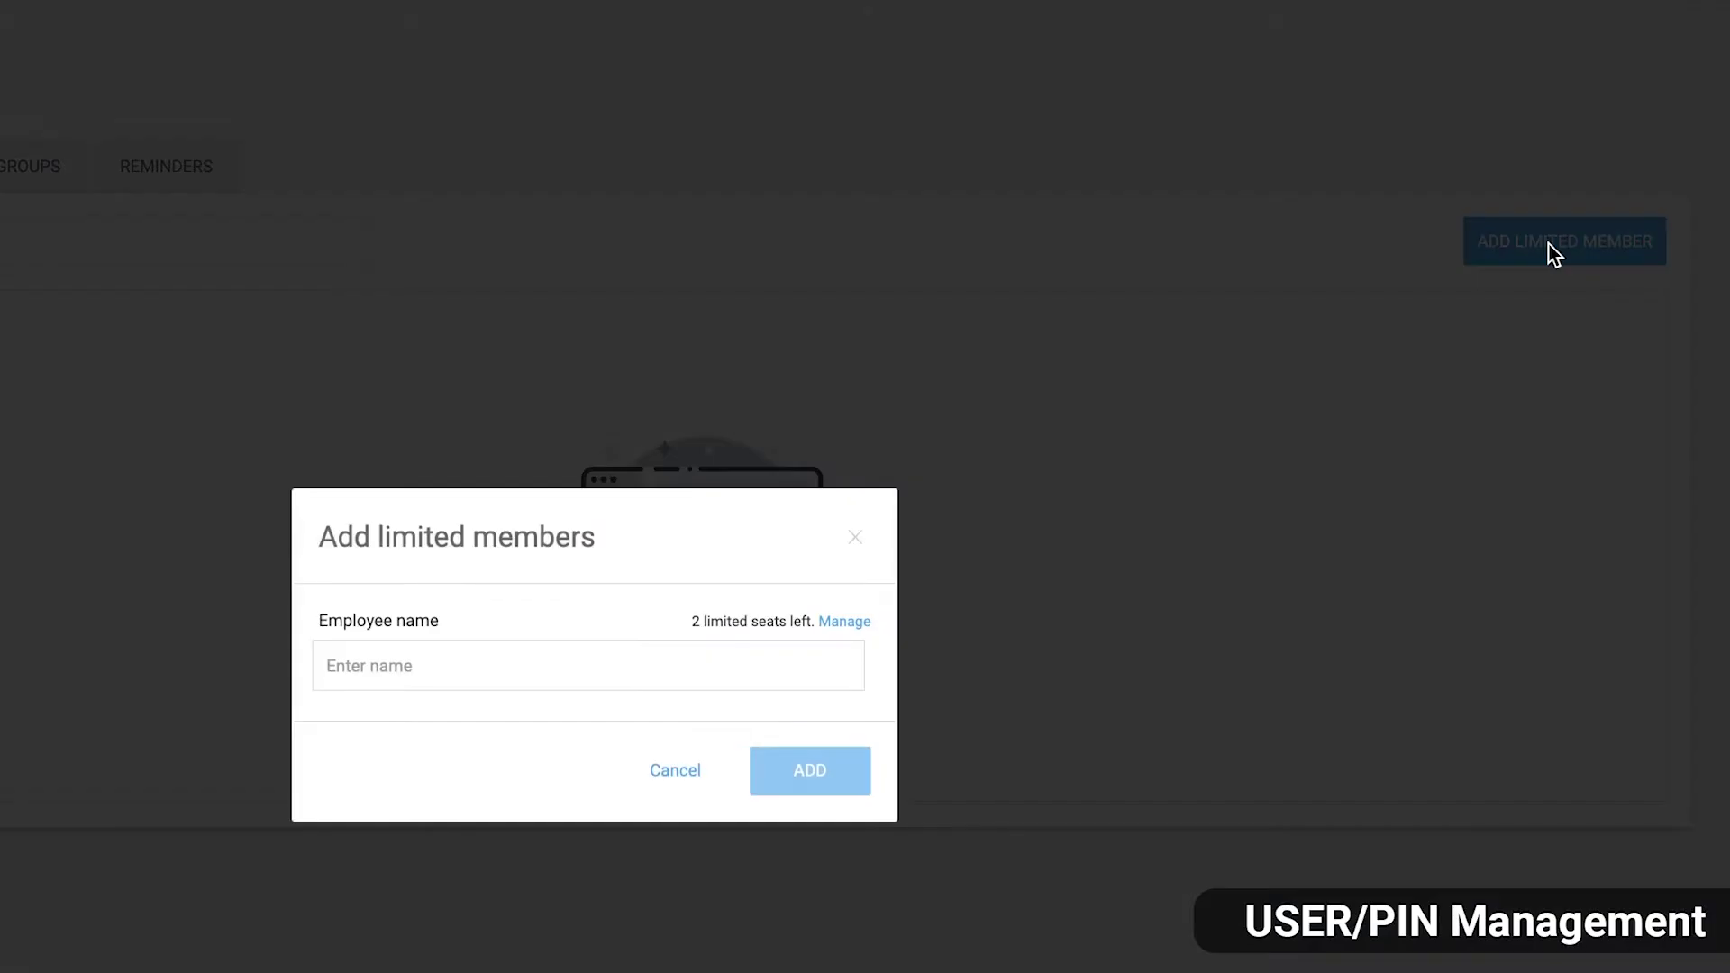
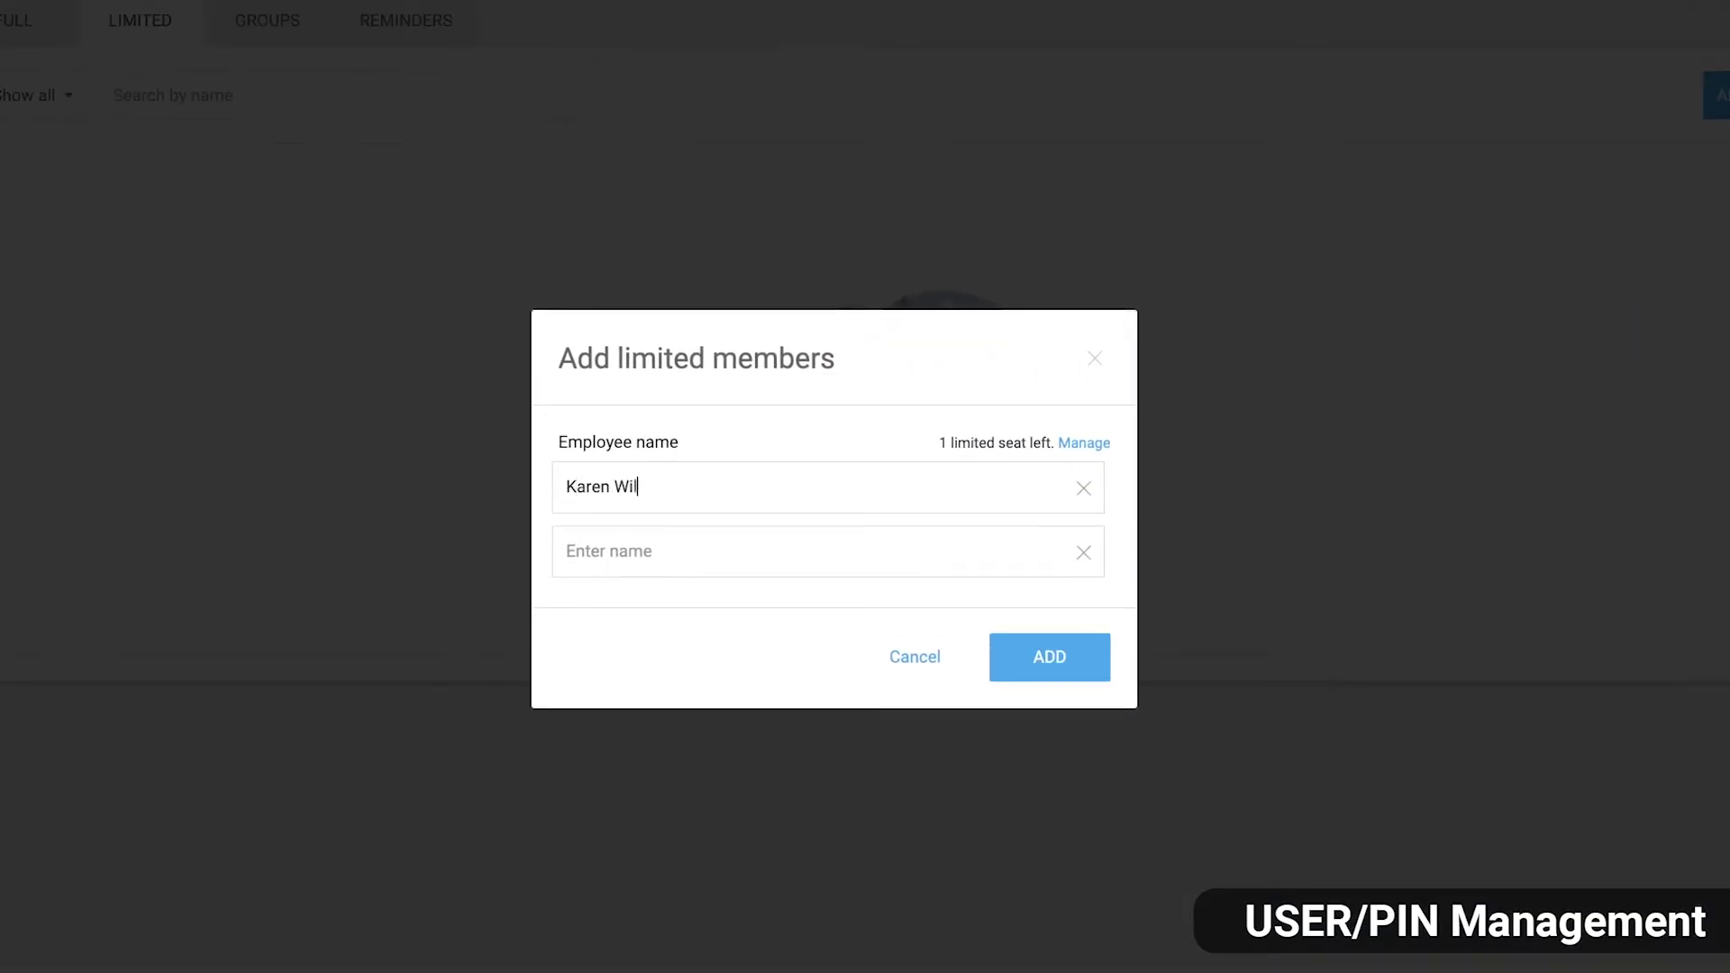
left_click(1103, 671)
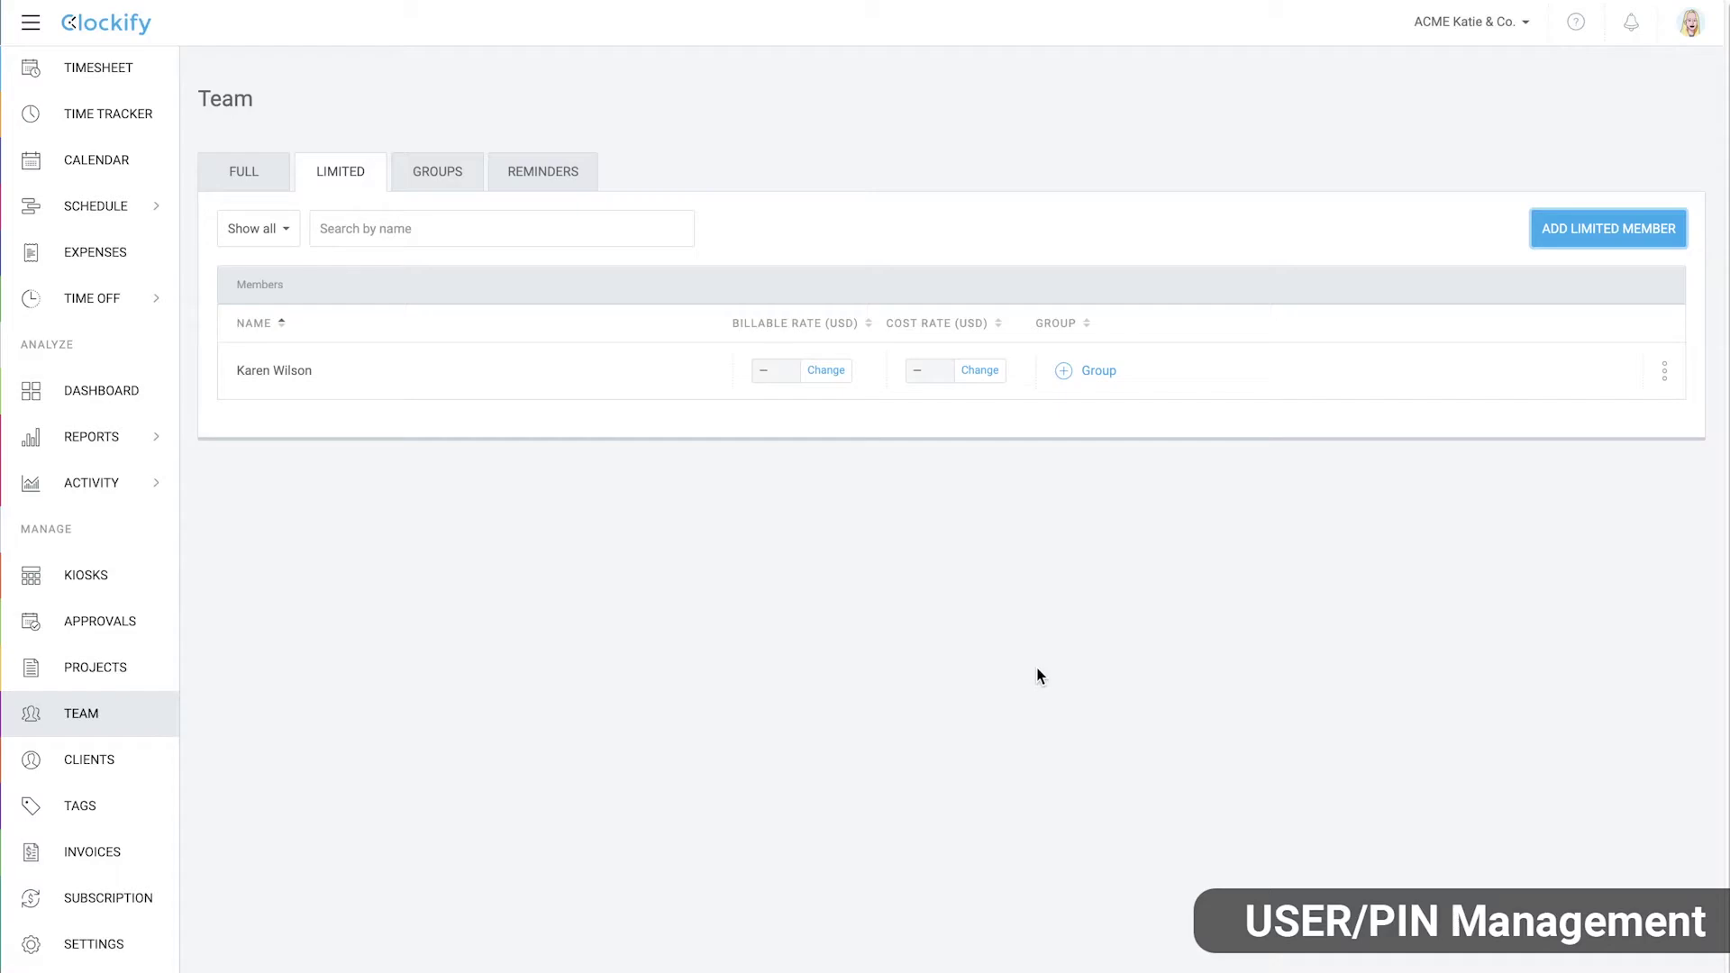
left_click(1664, 370)
left_click(1649, 410)
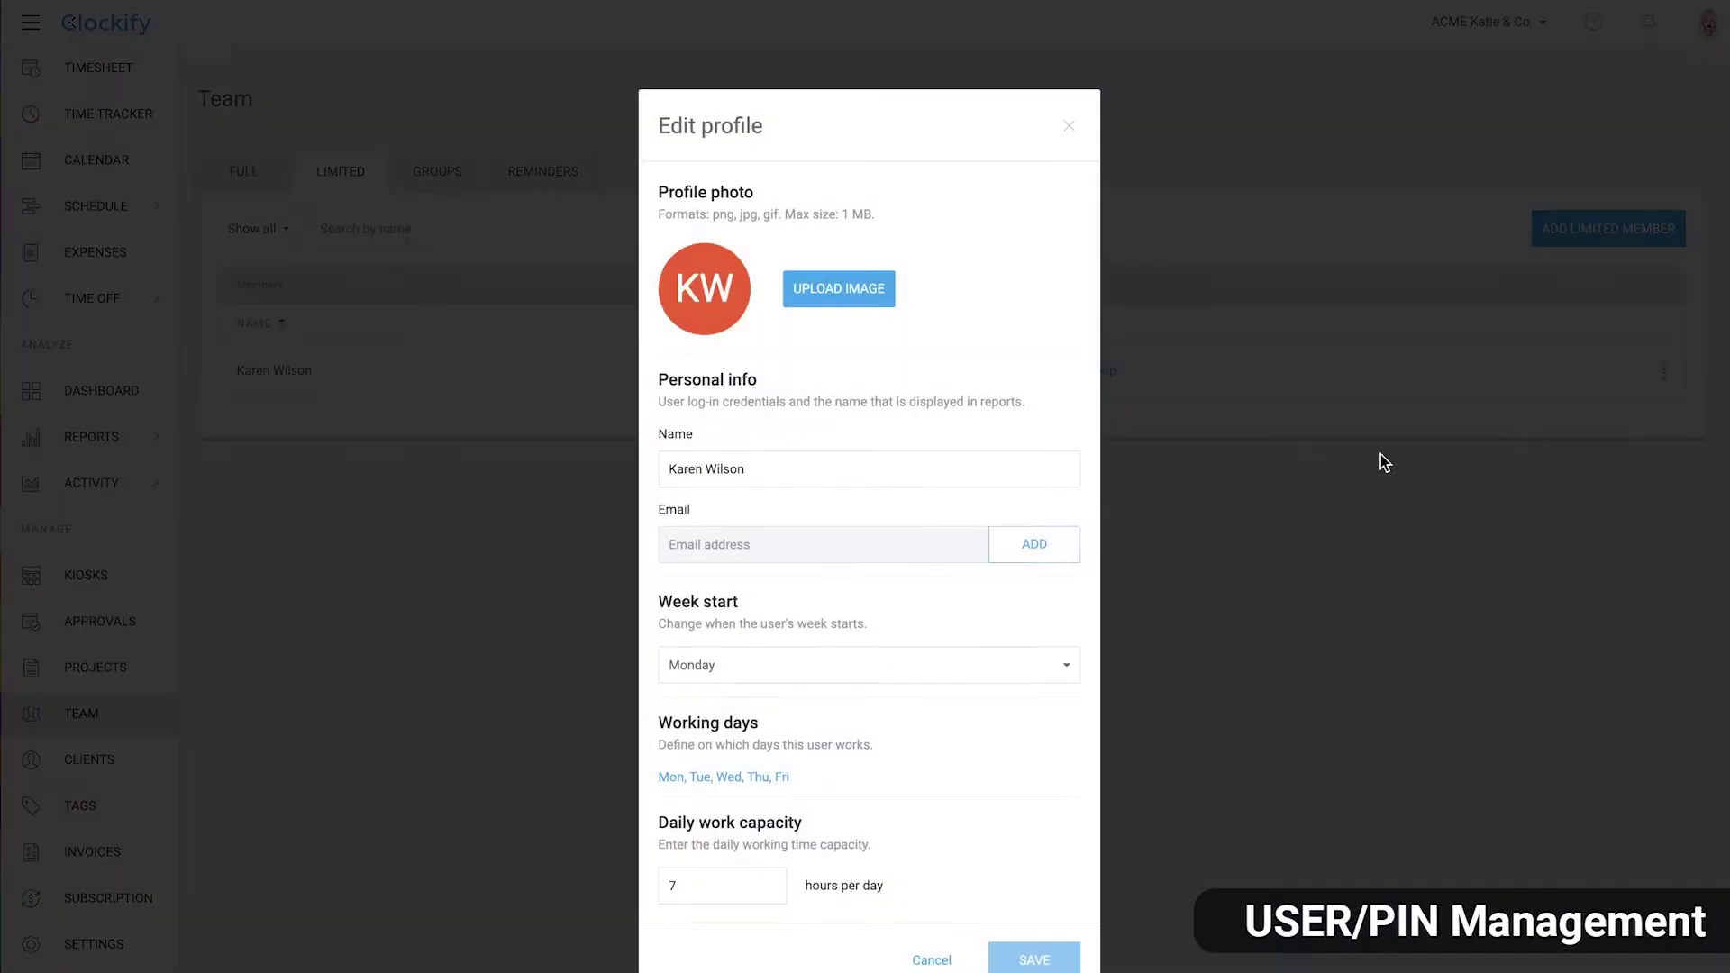
left_click(1058, 546)
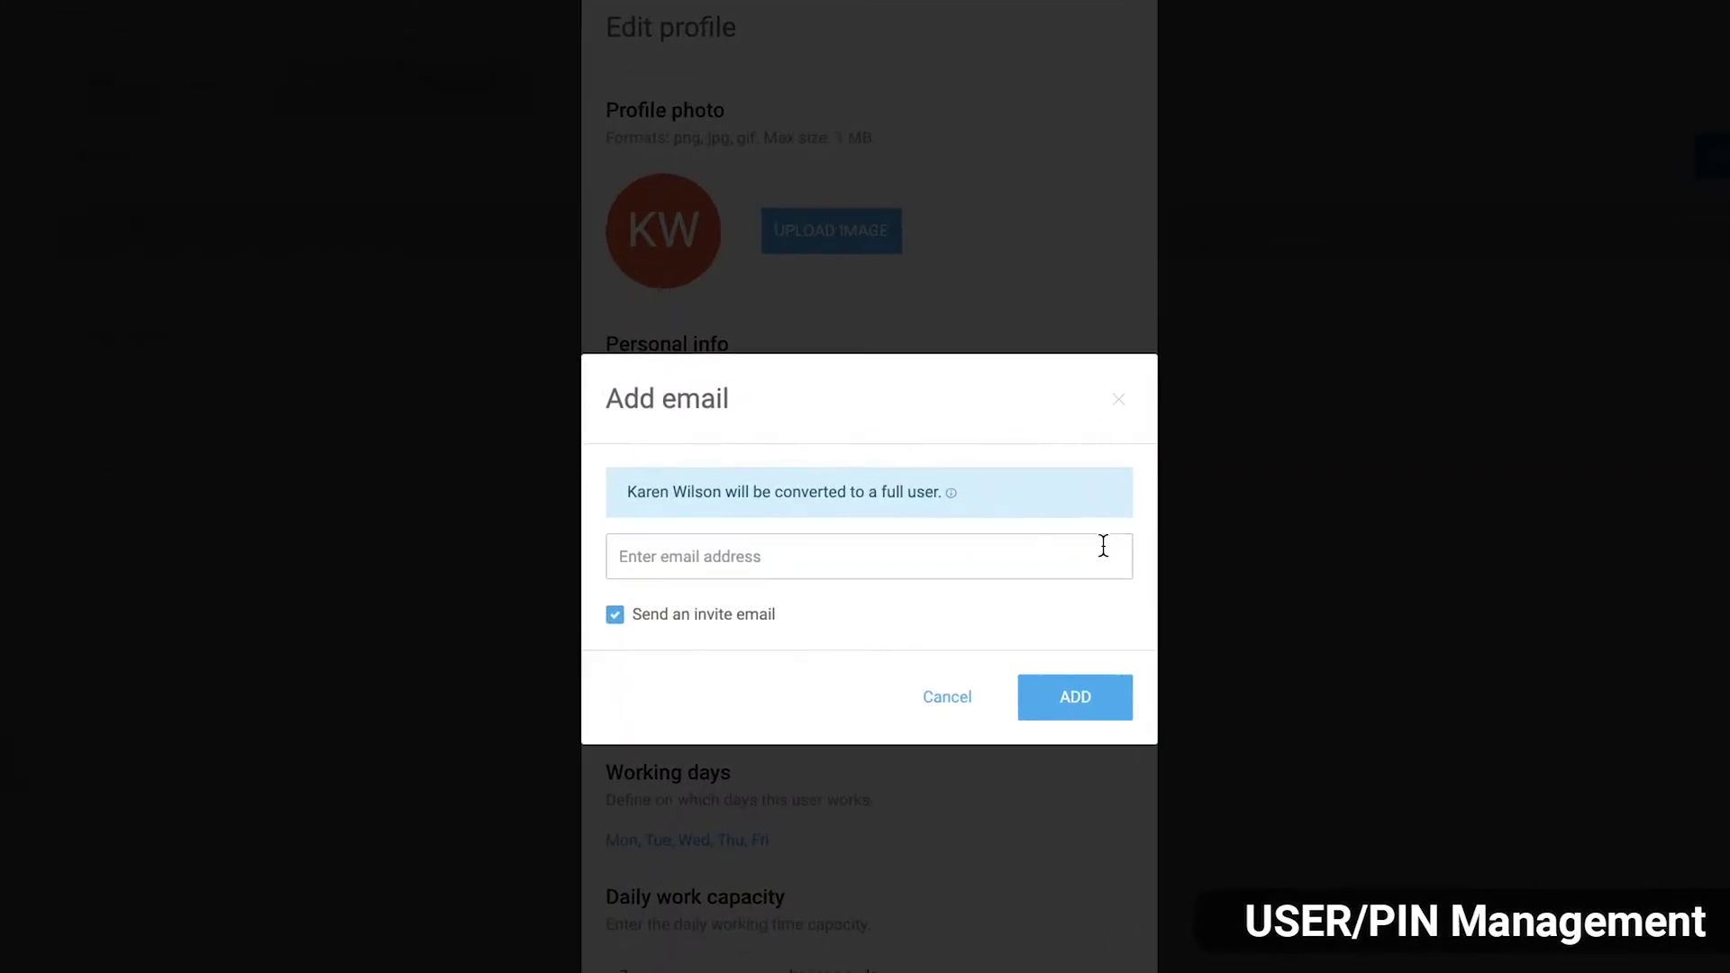
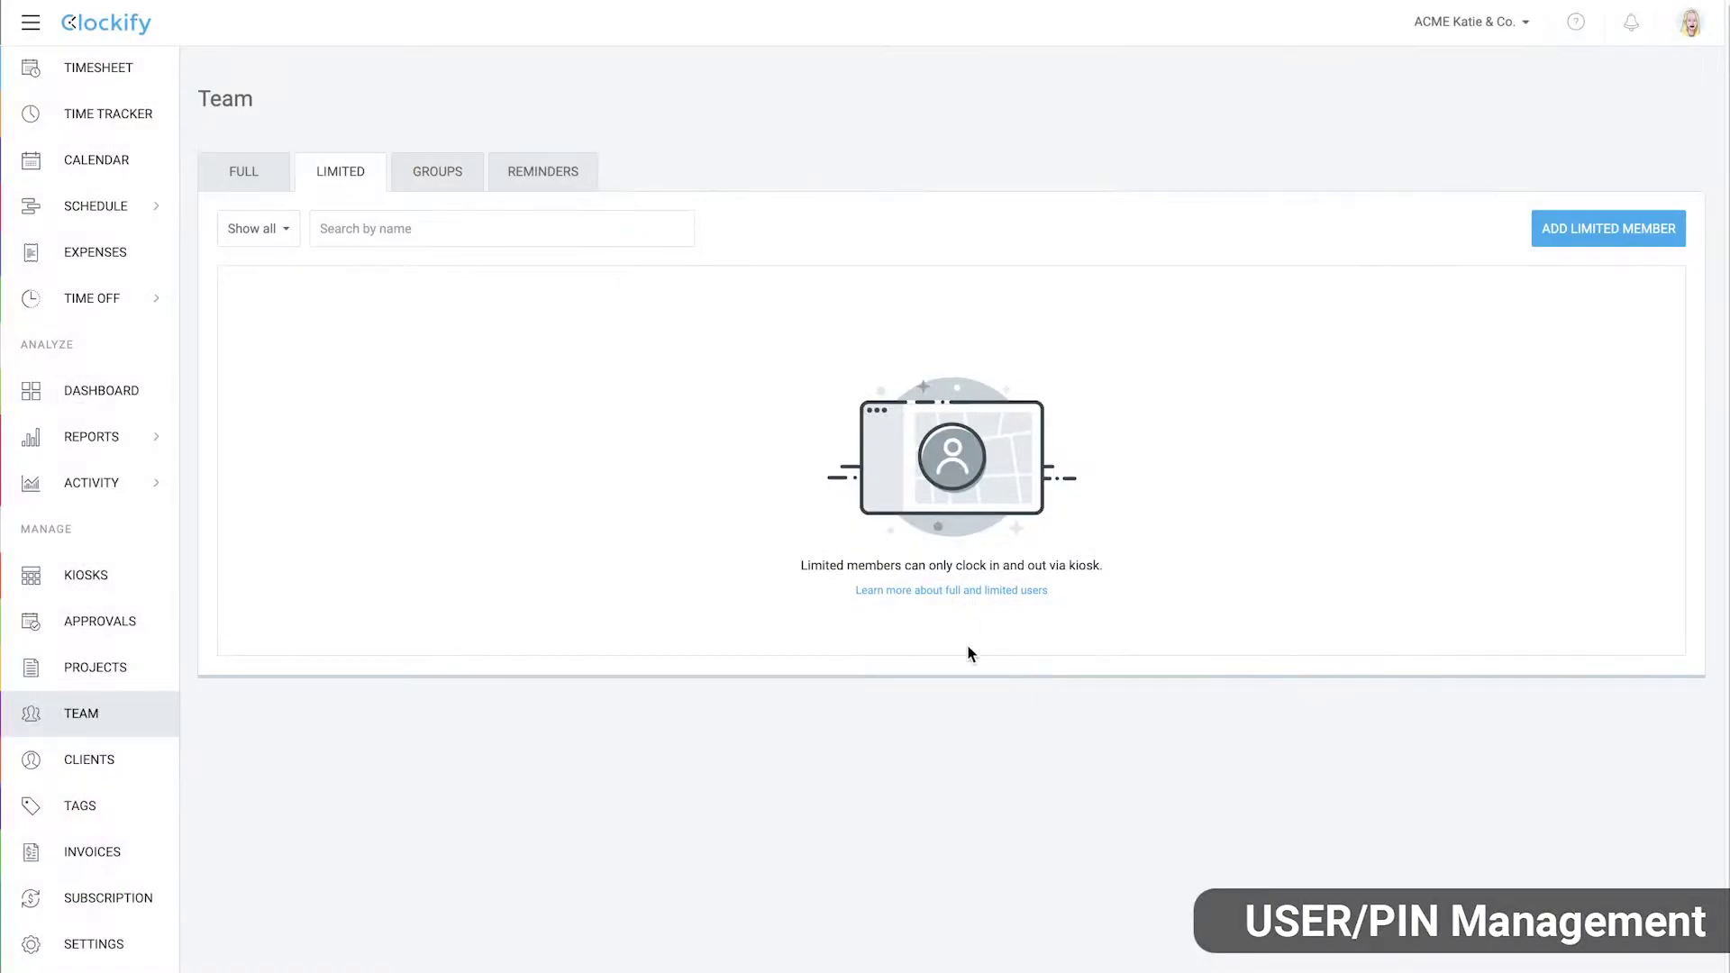
left_click(252, 174)
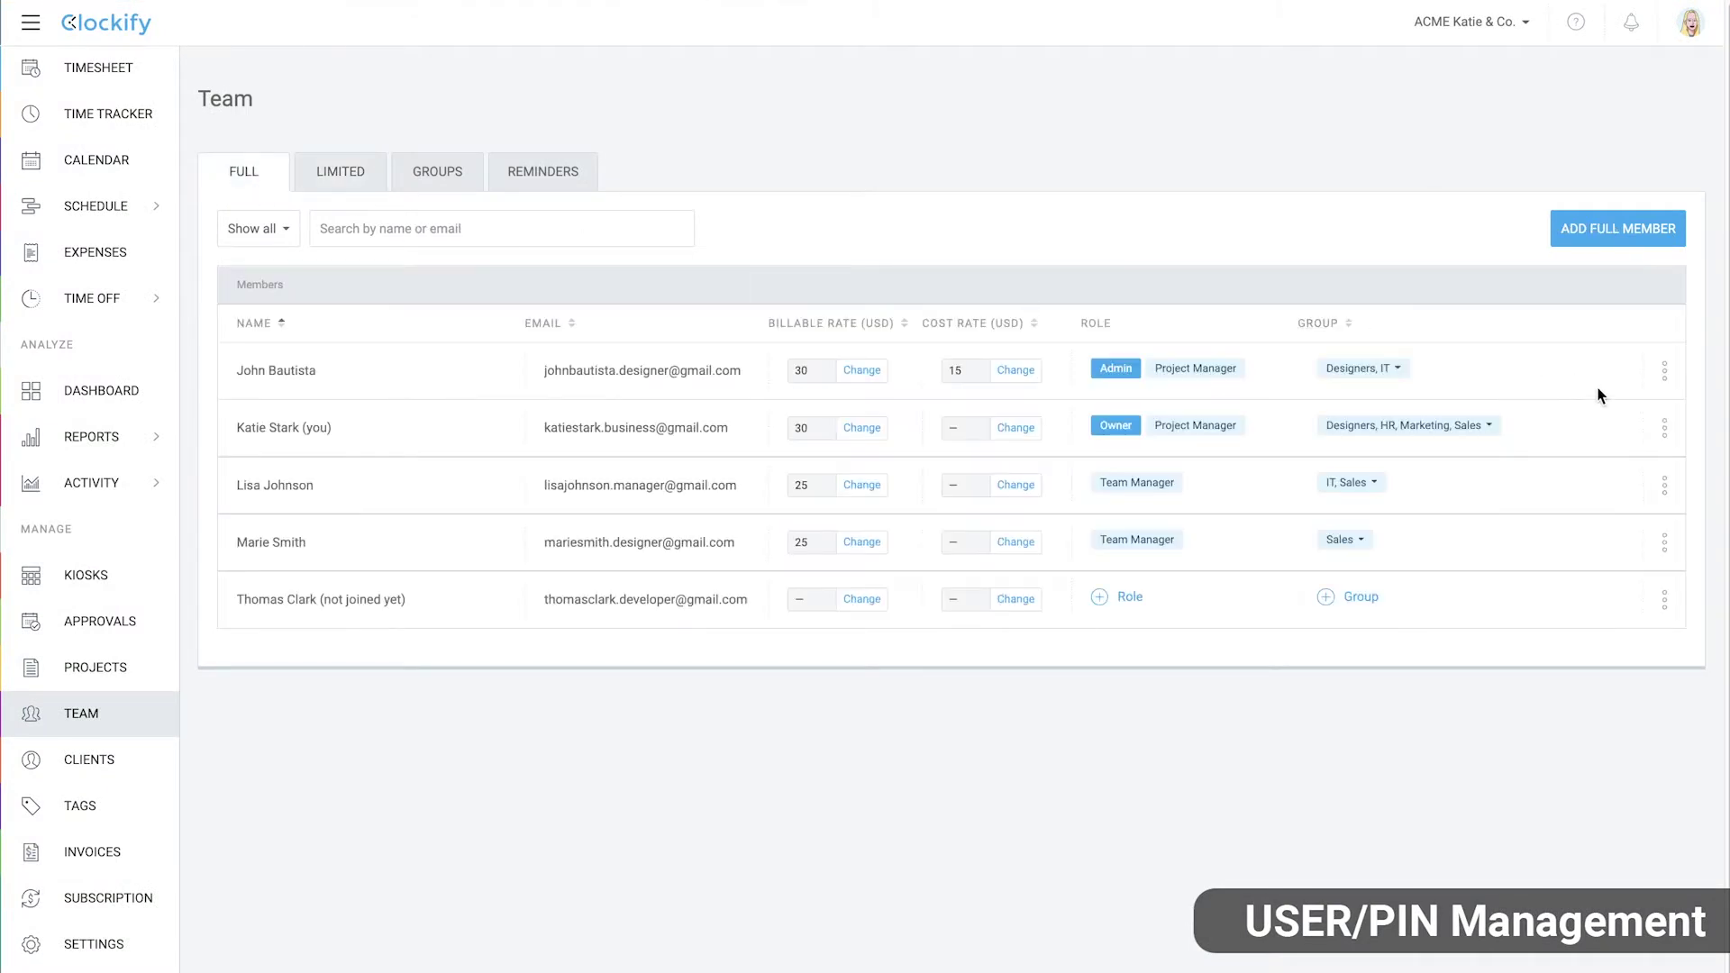
Review the owner's profile and kiosk PIN without changes, then open East London Warehouse kiosk actions
left_click(1662, 433)
left_click(1612, 472)
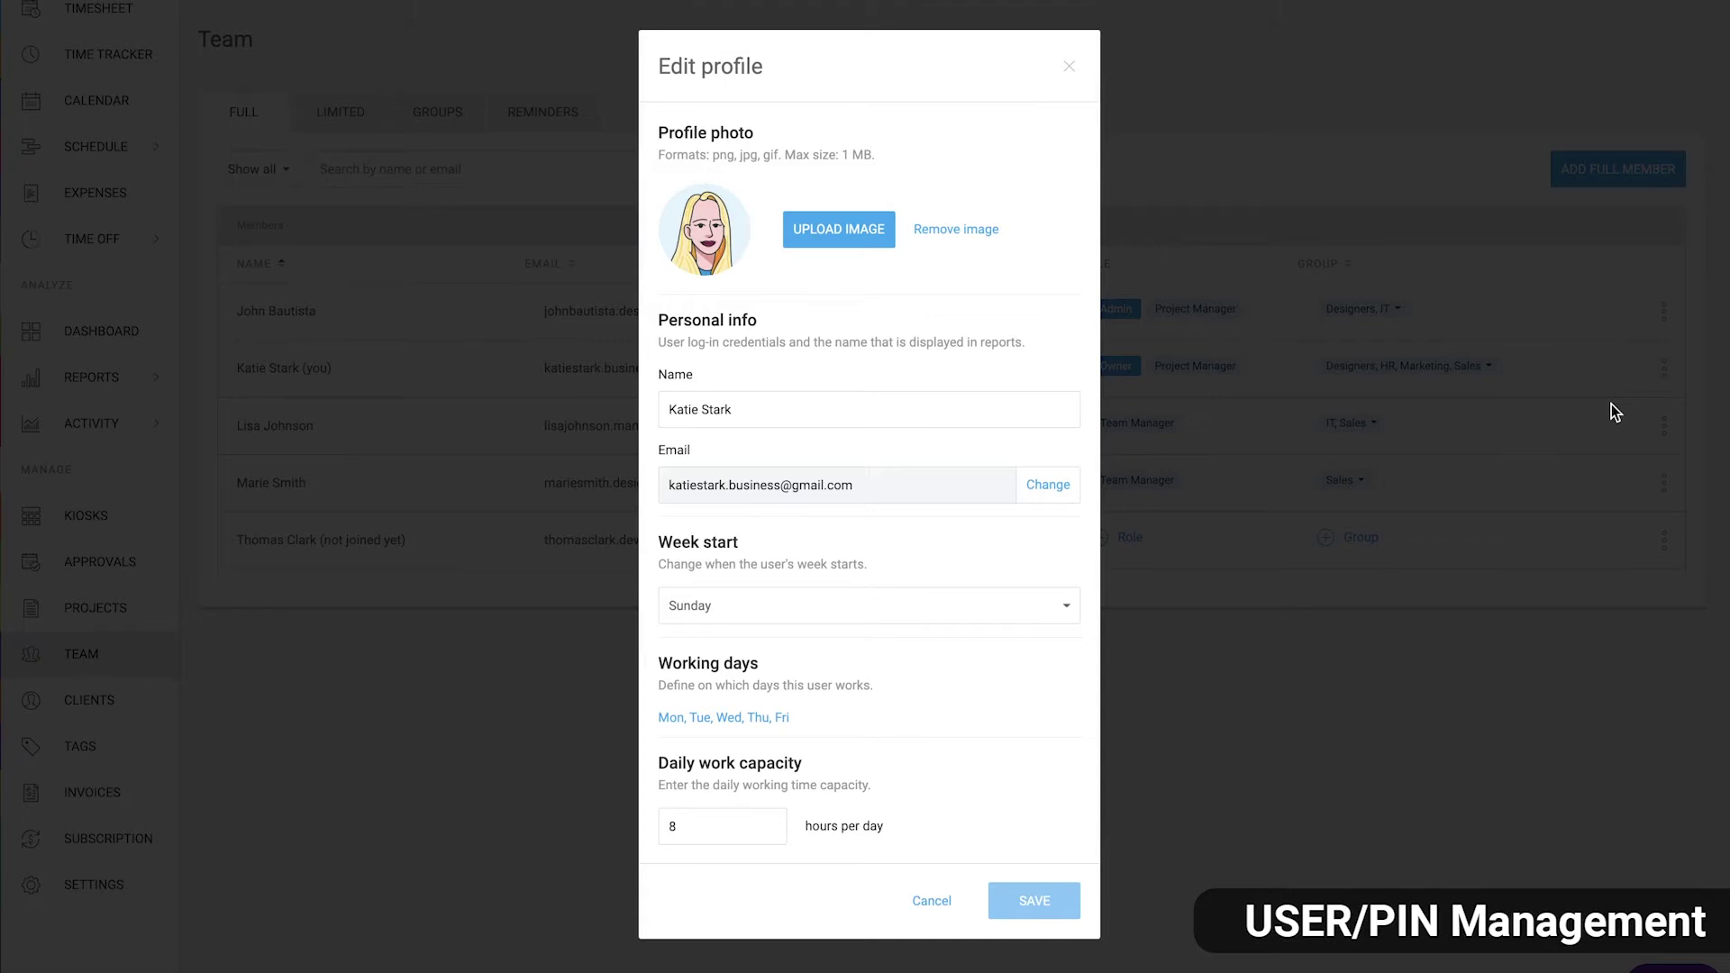
left_click(931, 901)
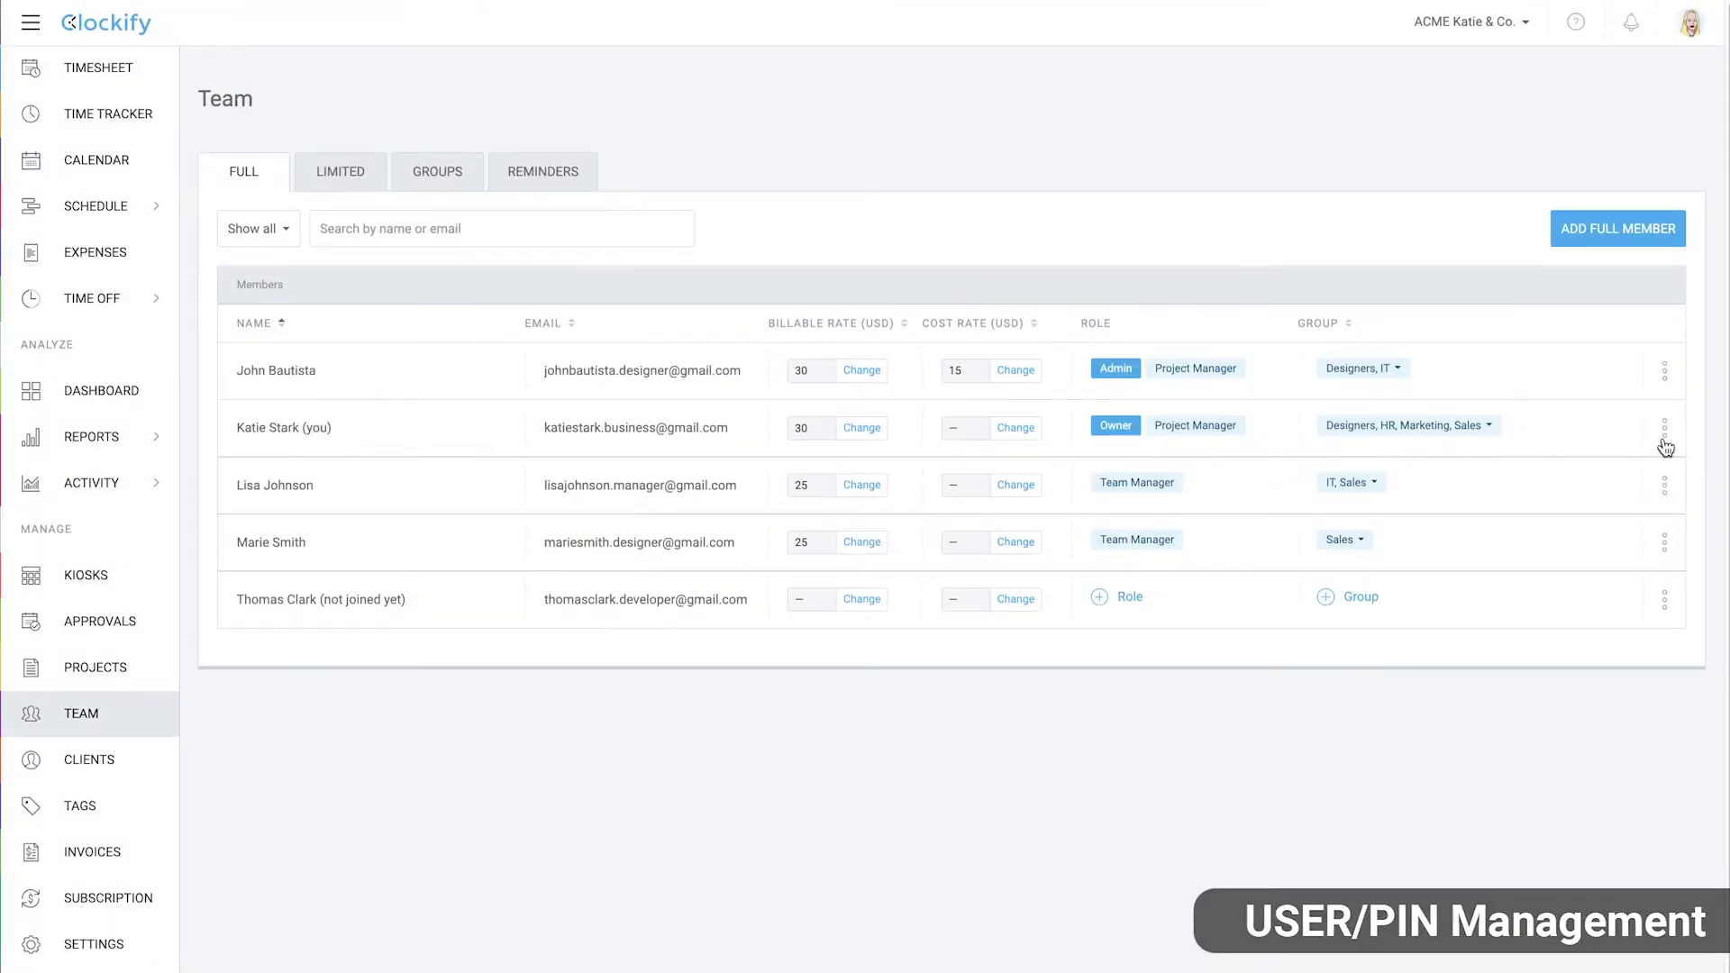
left_click(1664, 369)
left_click(1630, 503)
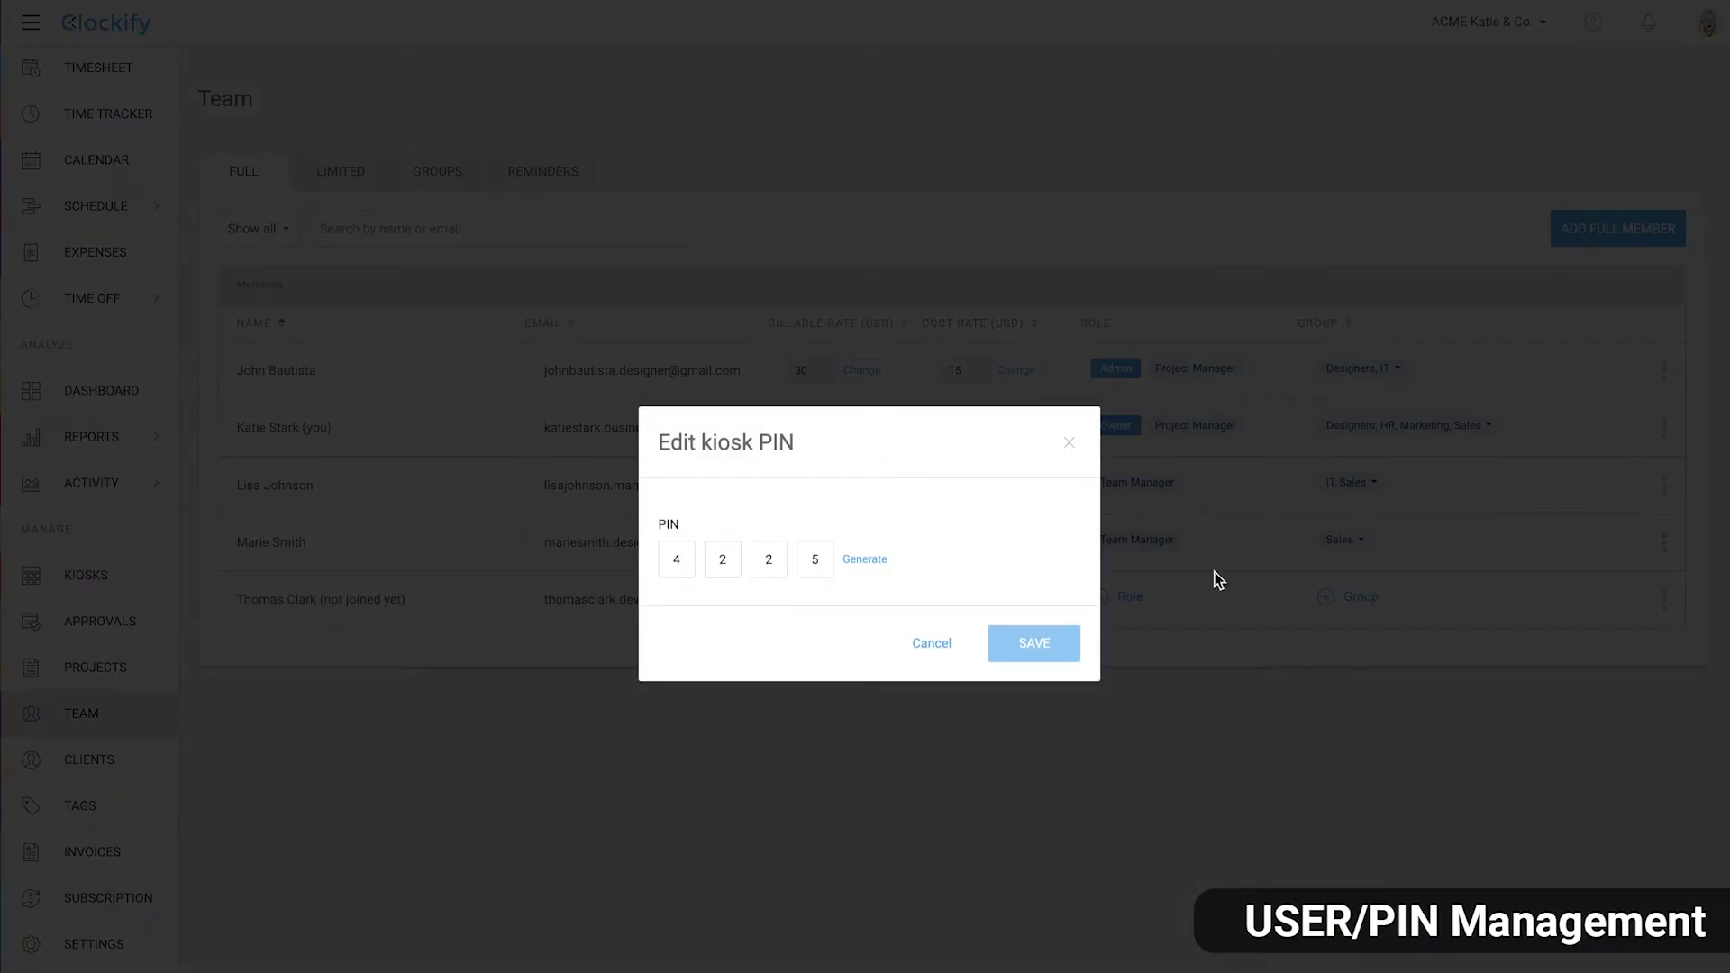
left_click(932, 642)
left_click(86, 575)
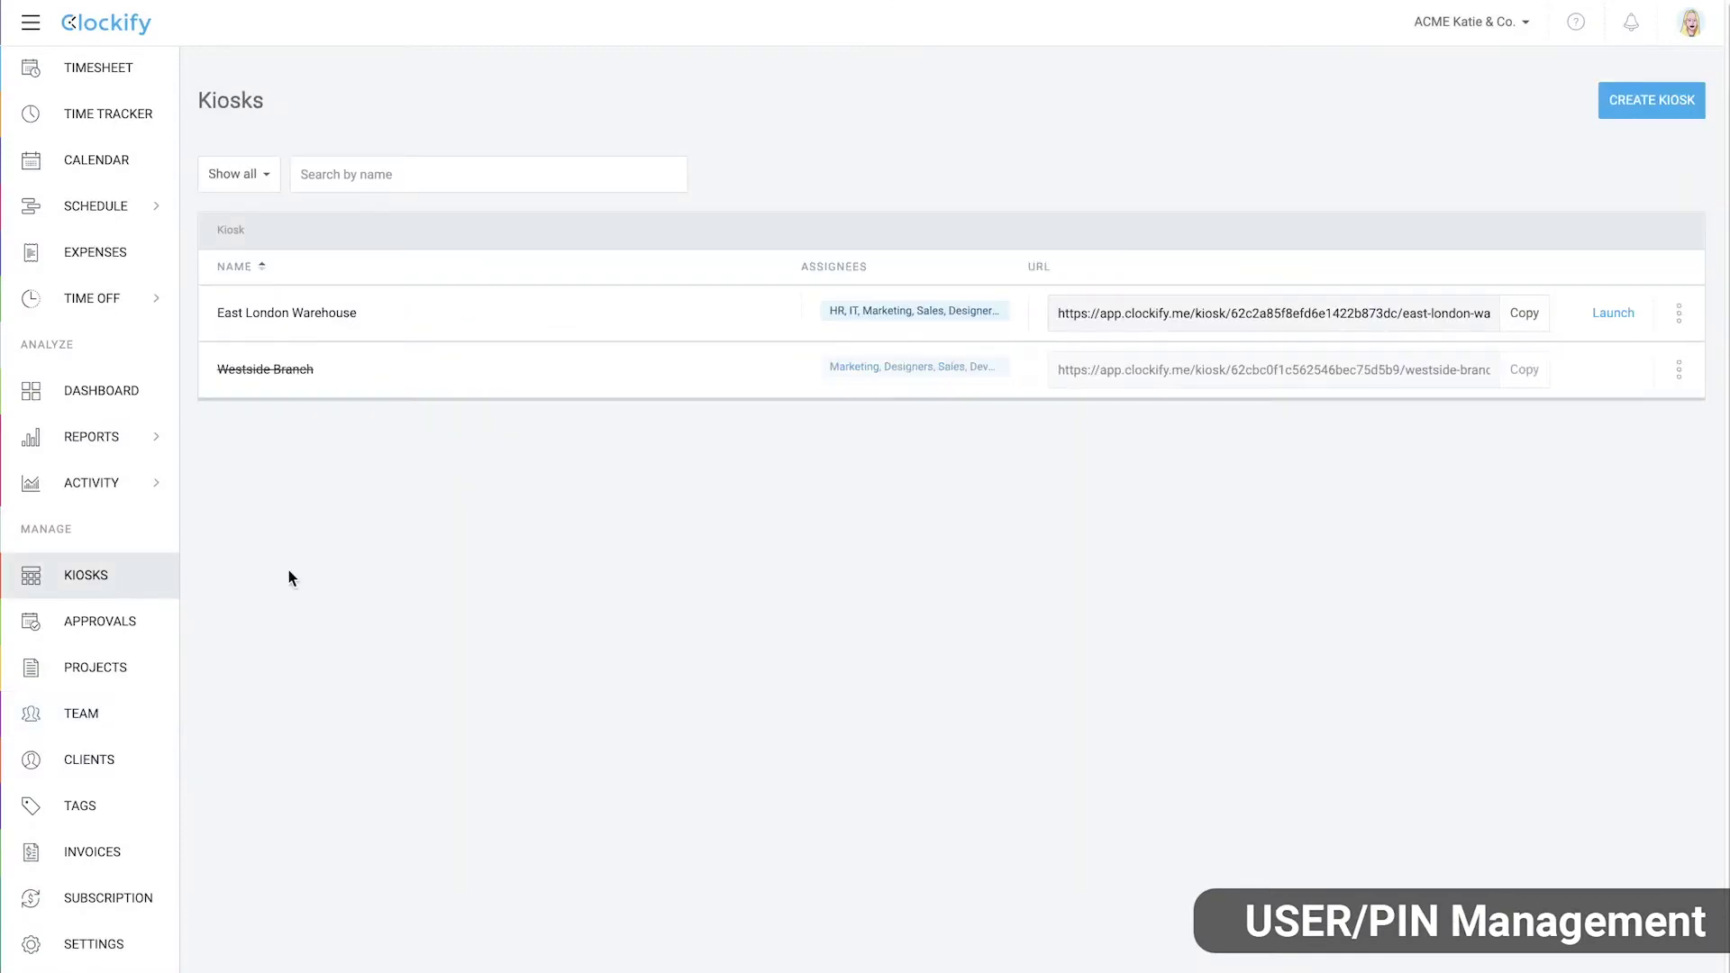
left_click(1678, 313)
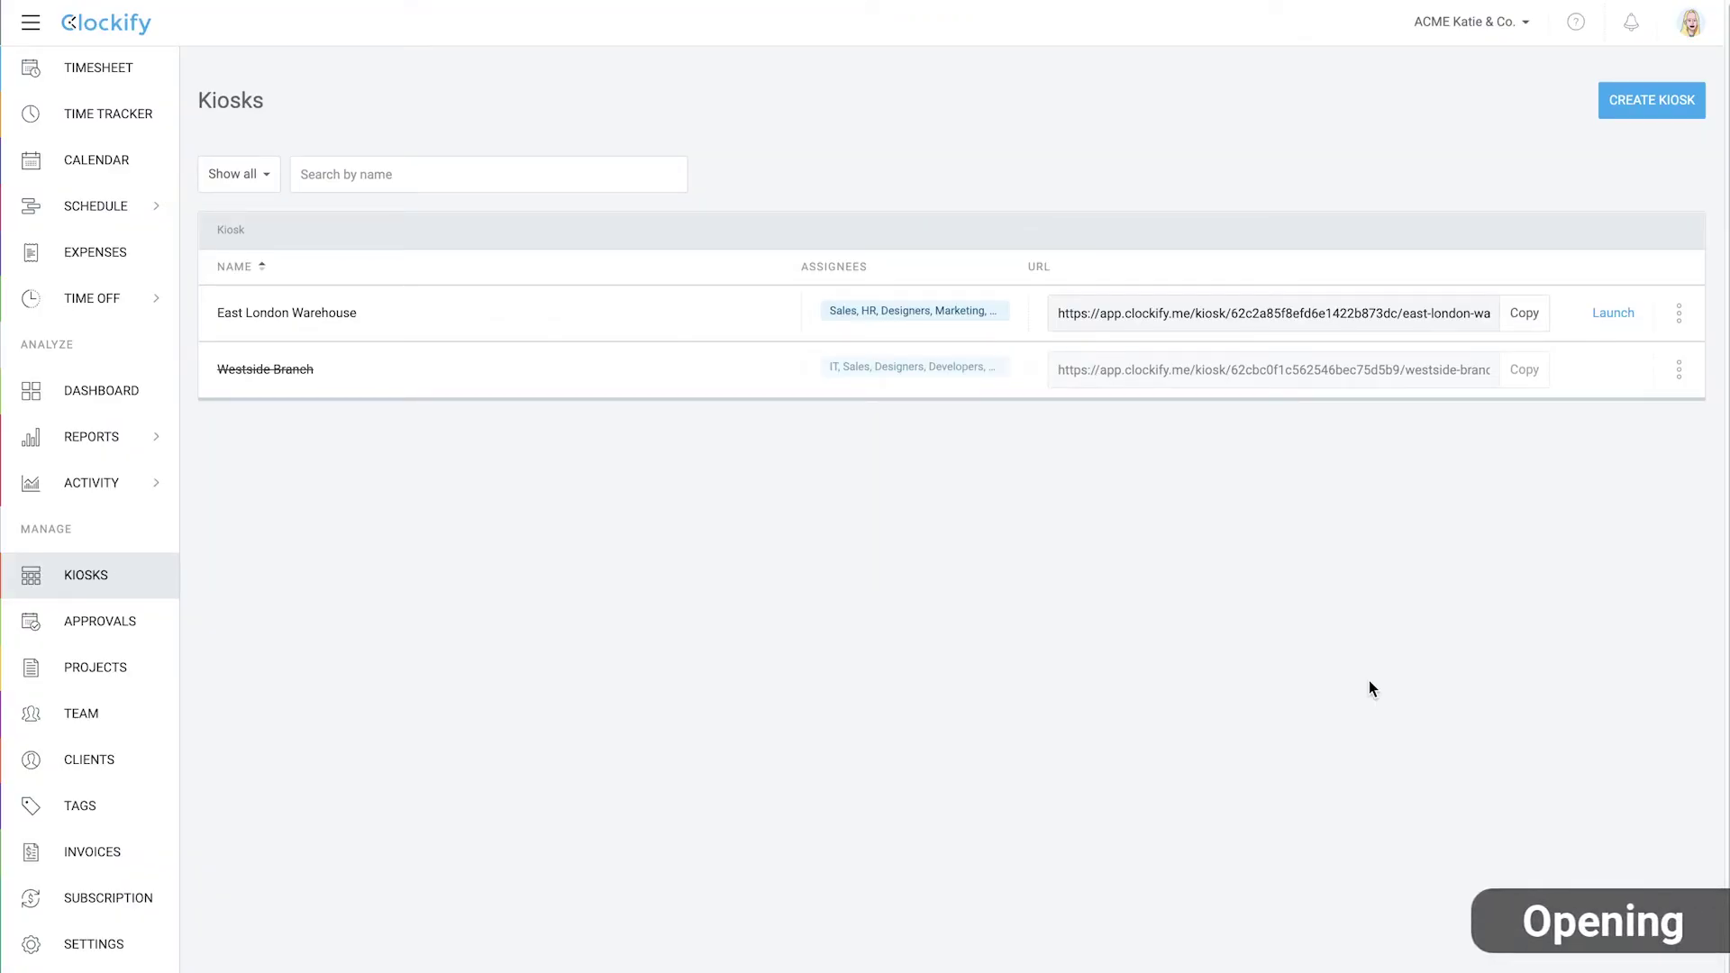
Copy the East London Warehouse kiosk link and log into the kiosk with the account e-mail and password
left_click(1536, 323)
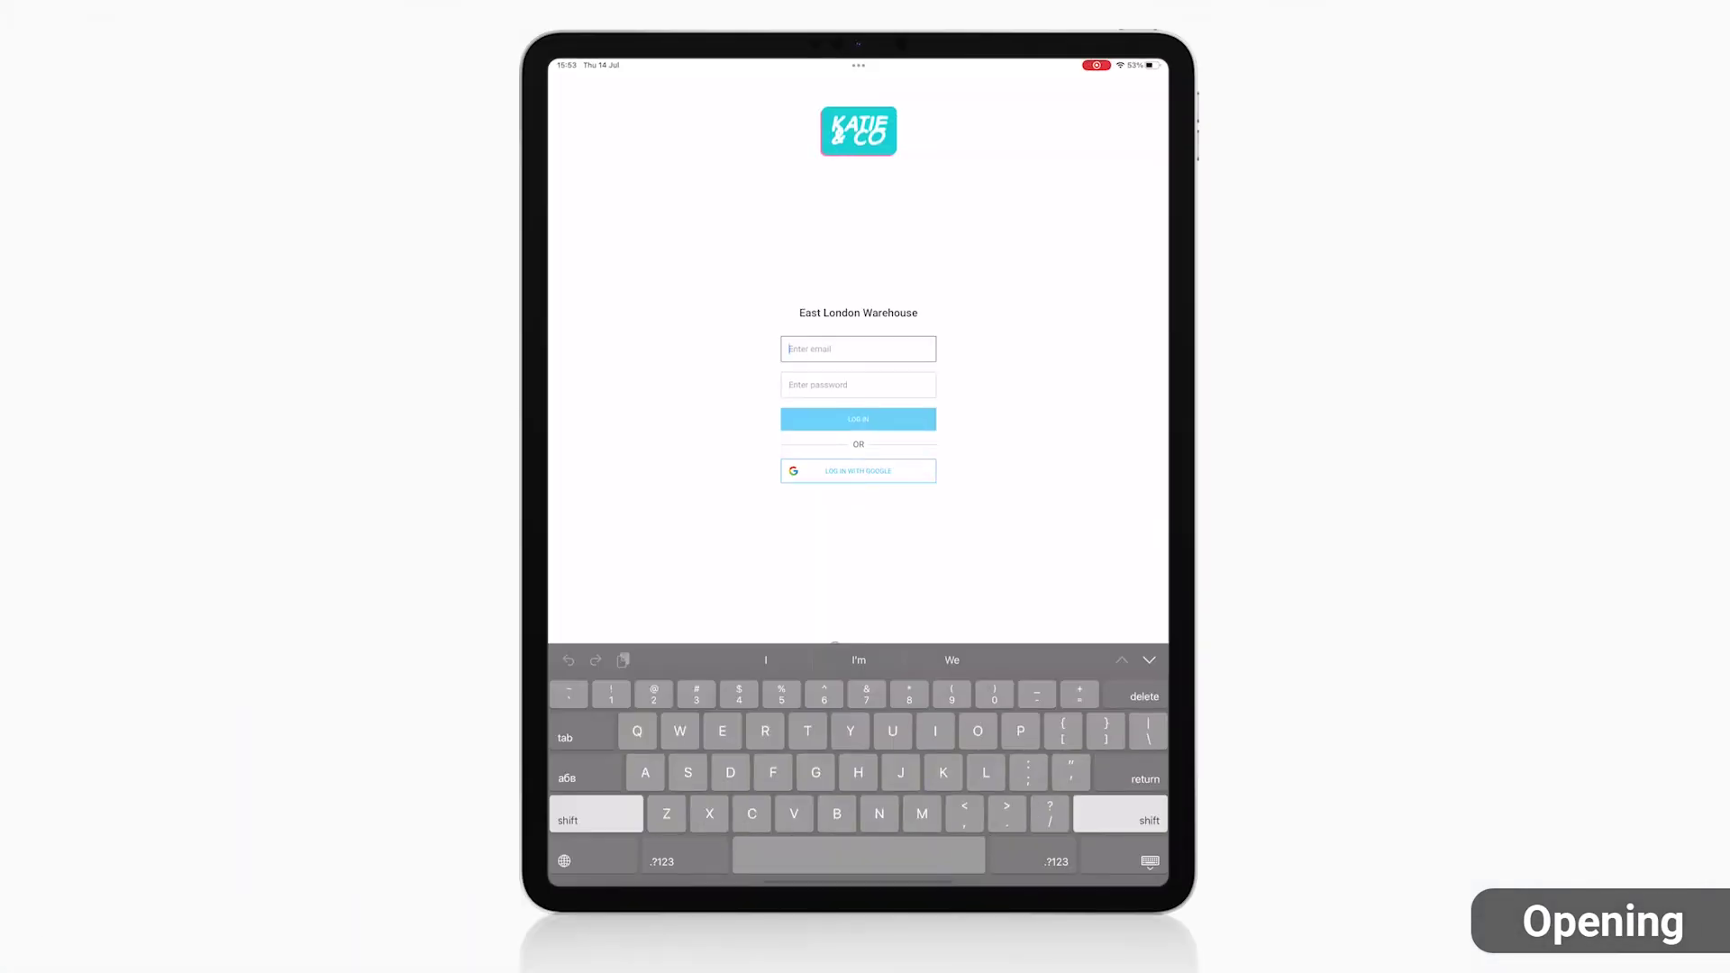
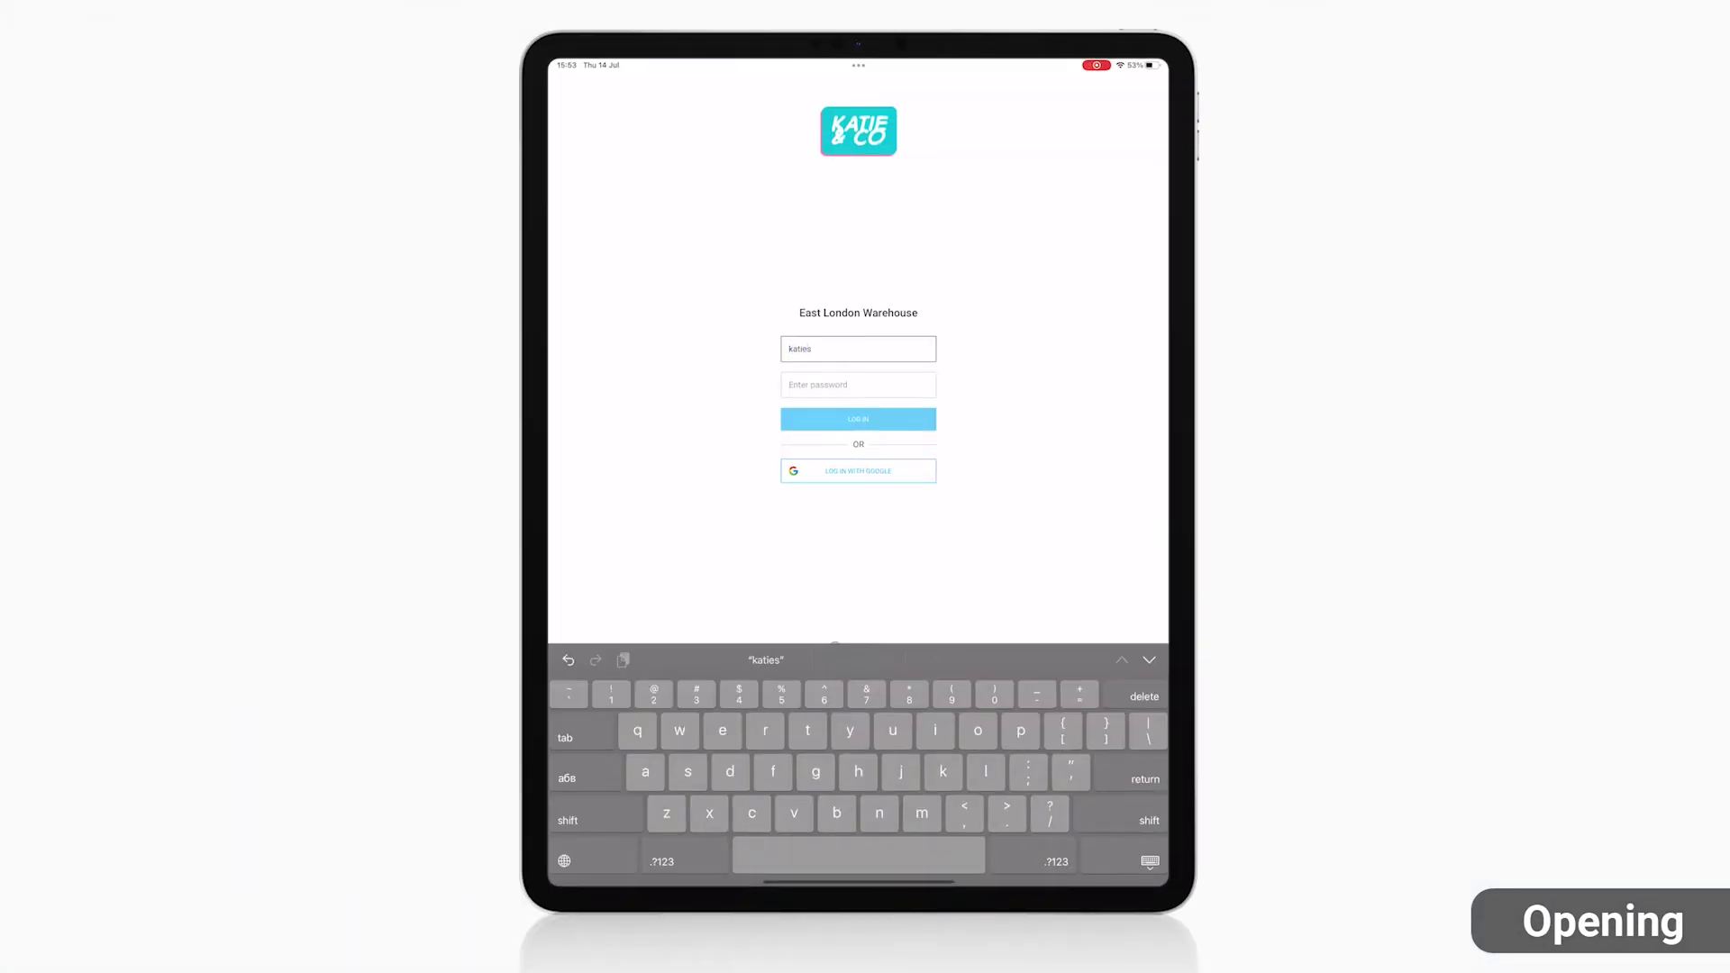
key("Tab")
type("12345")
key("Return")
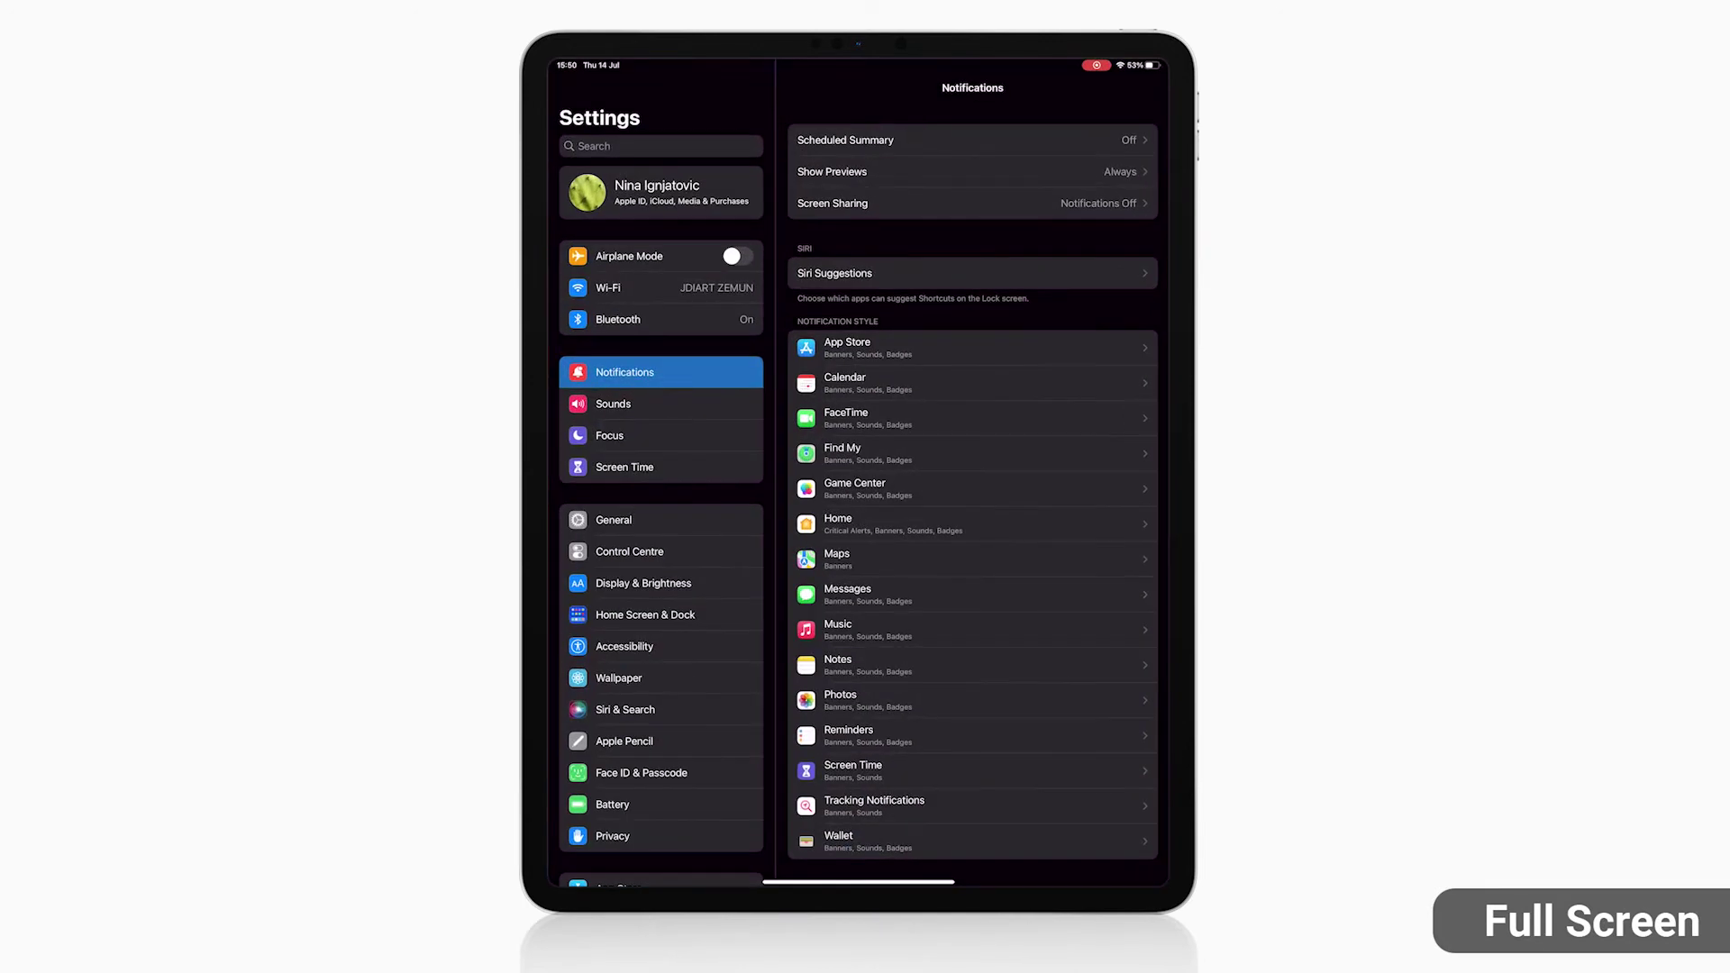
Go to Accessibility > Guided Access in the iPad Settings
left_click(624, 646)
left_click(858, 818)
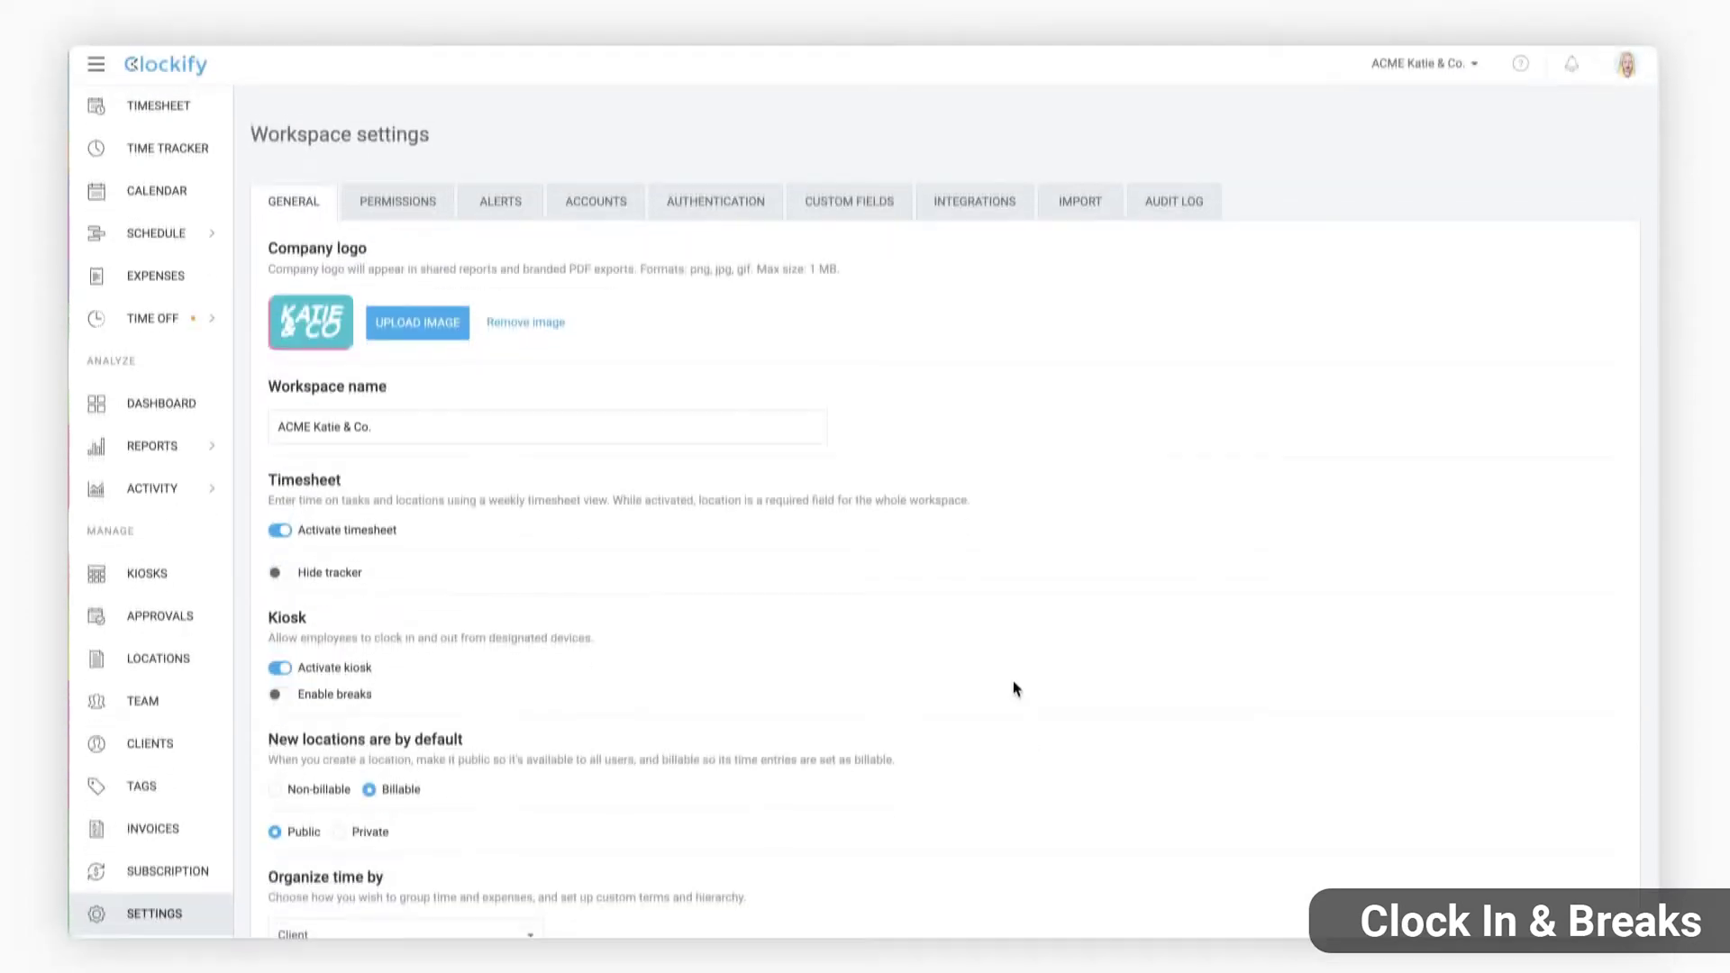
Enable kiosk breaks with Clockify Project as the break location for East London Warehouse and Westside Branch
left_click(228, 707)
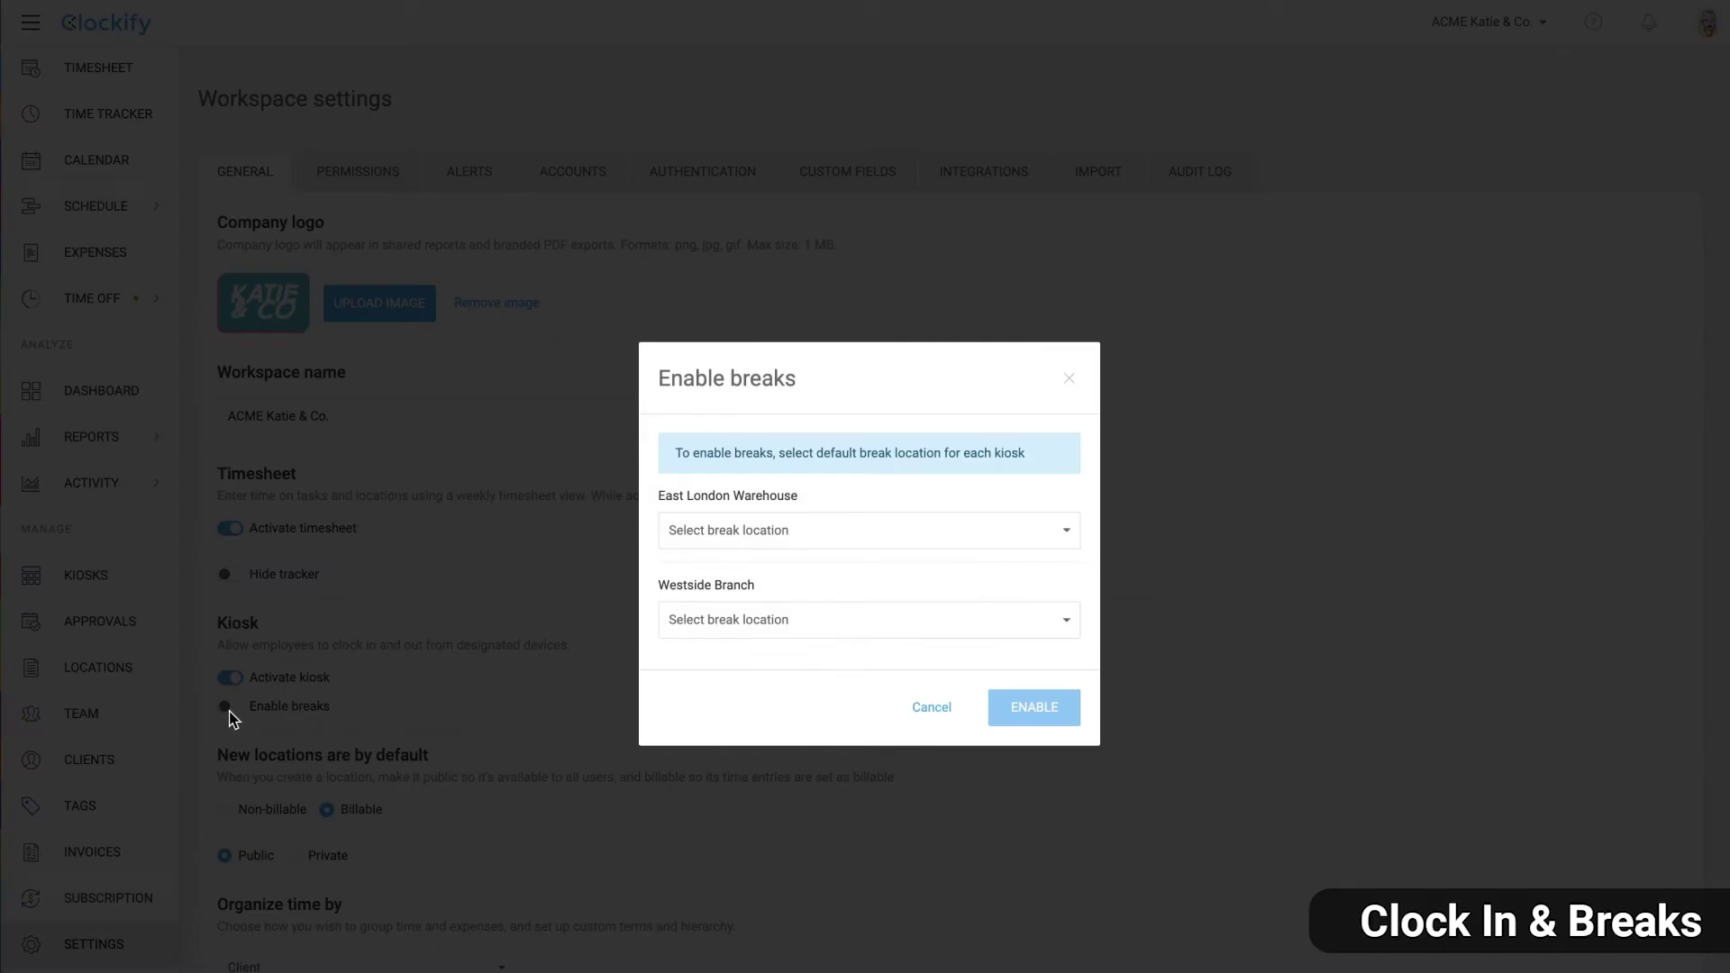
left_click(1065, 535)
left_click(846, 700)
left_click(991, 620)
left_click(901, 789)
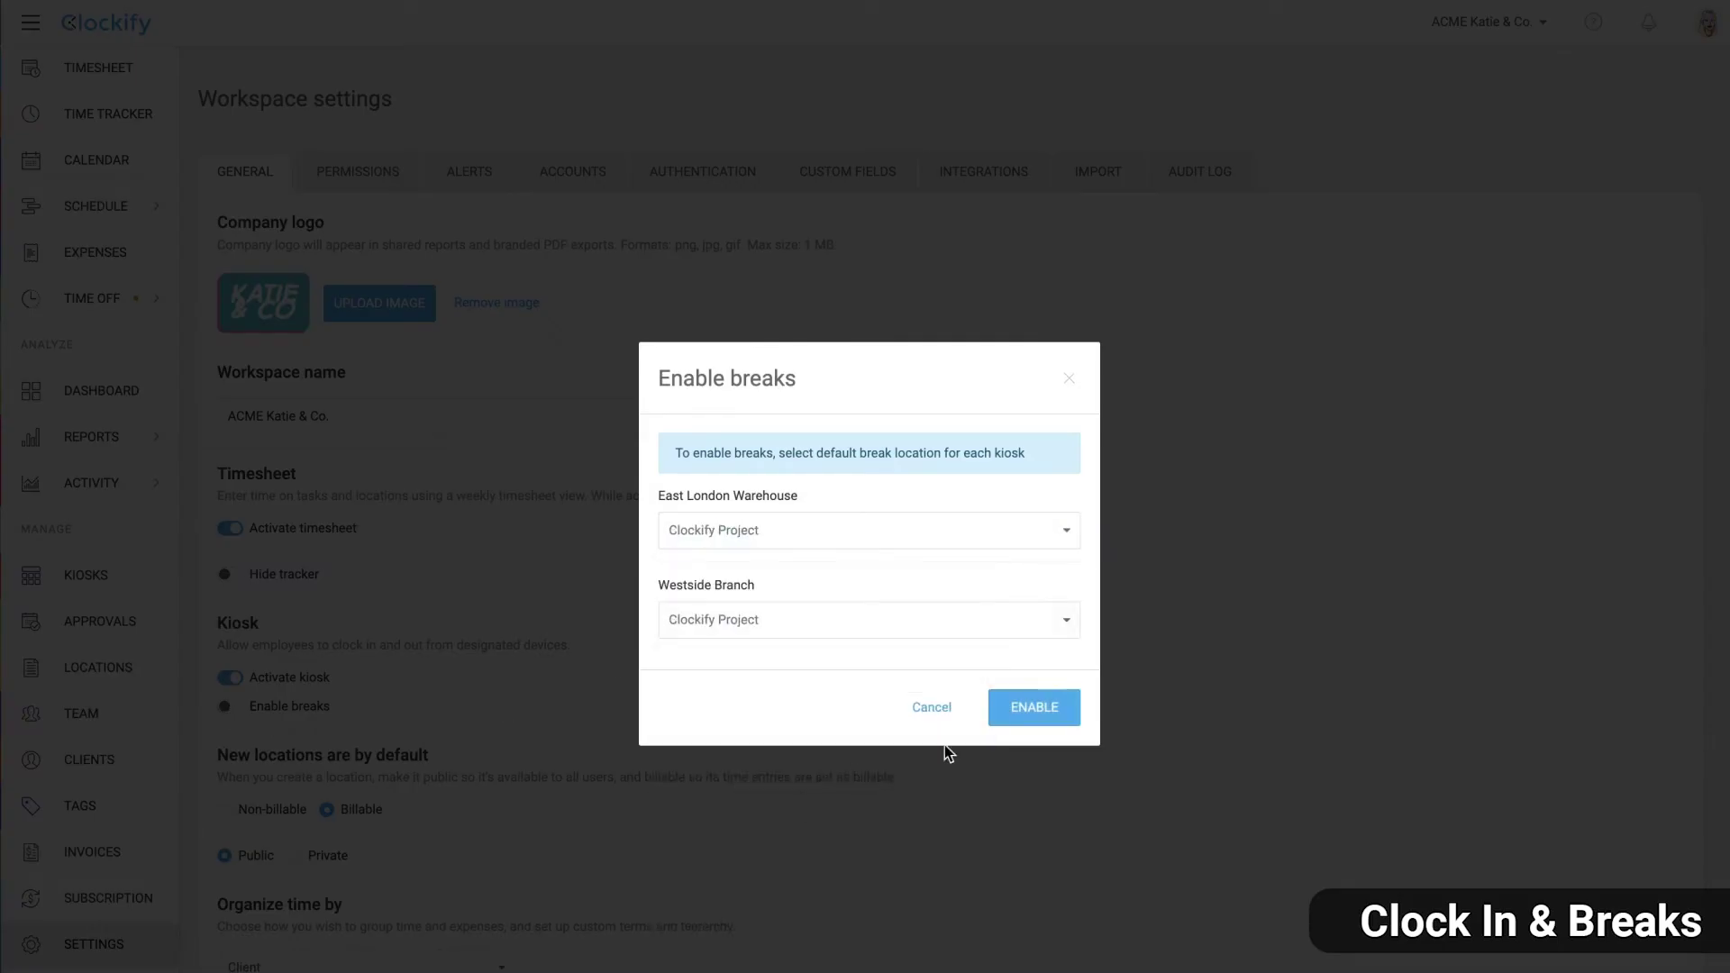
left_click(1035, 707)
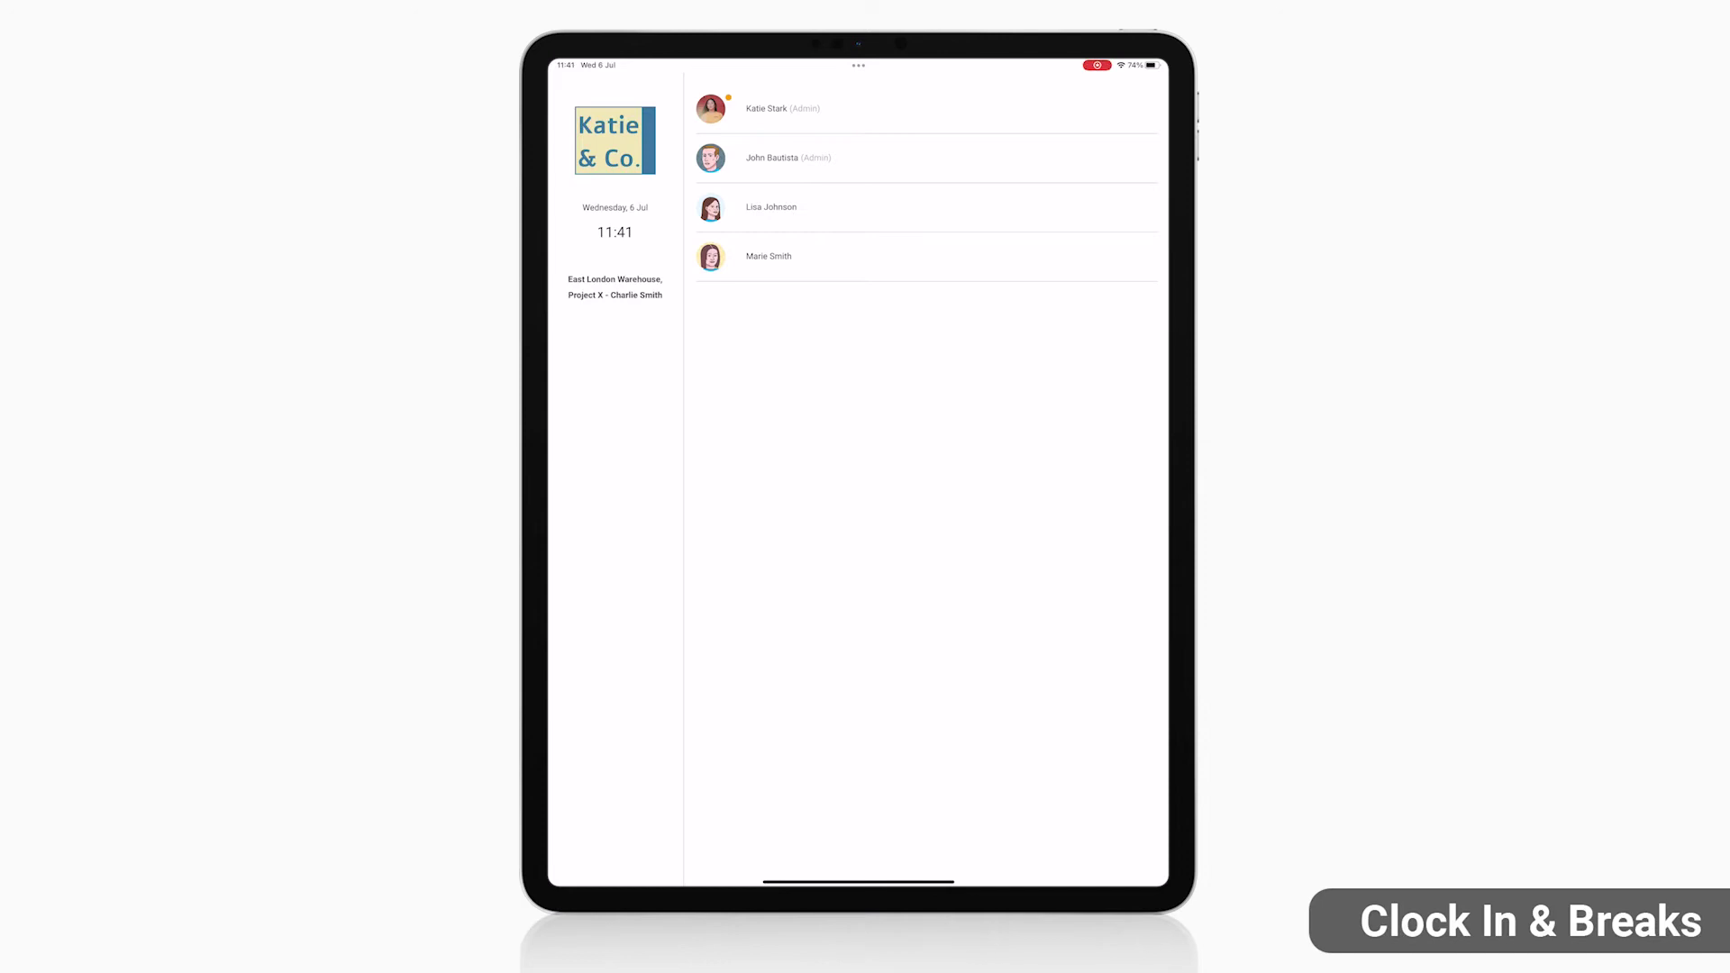
Sign a team member into the kiosk with their PIN and finish their break
left_click(766, 108)
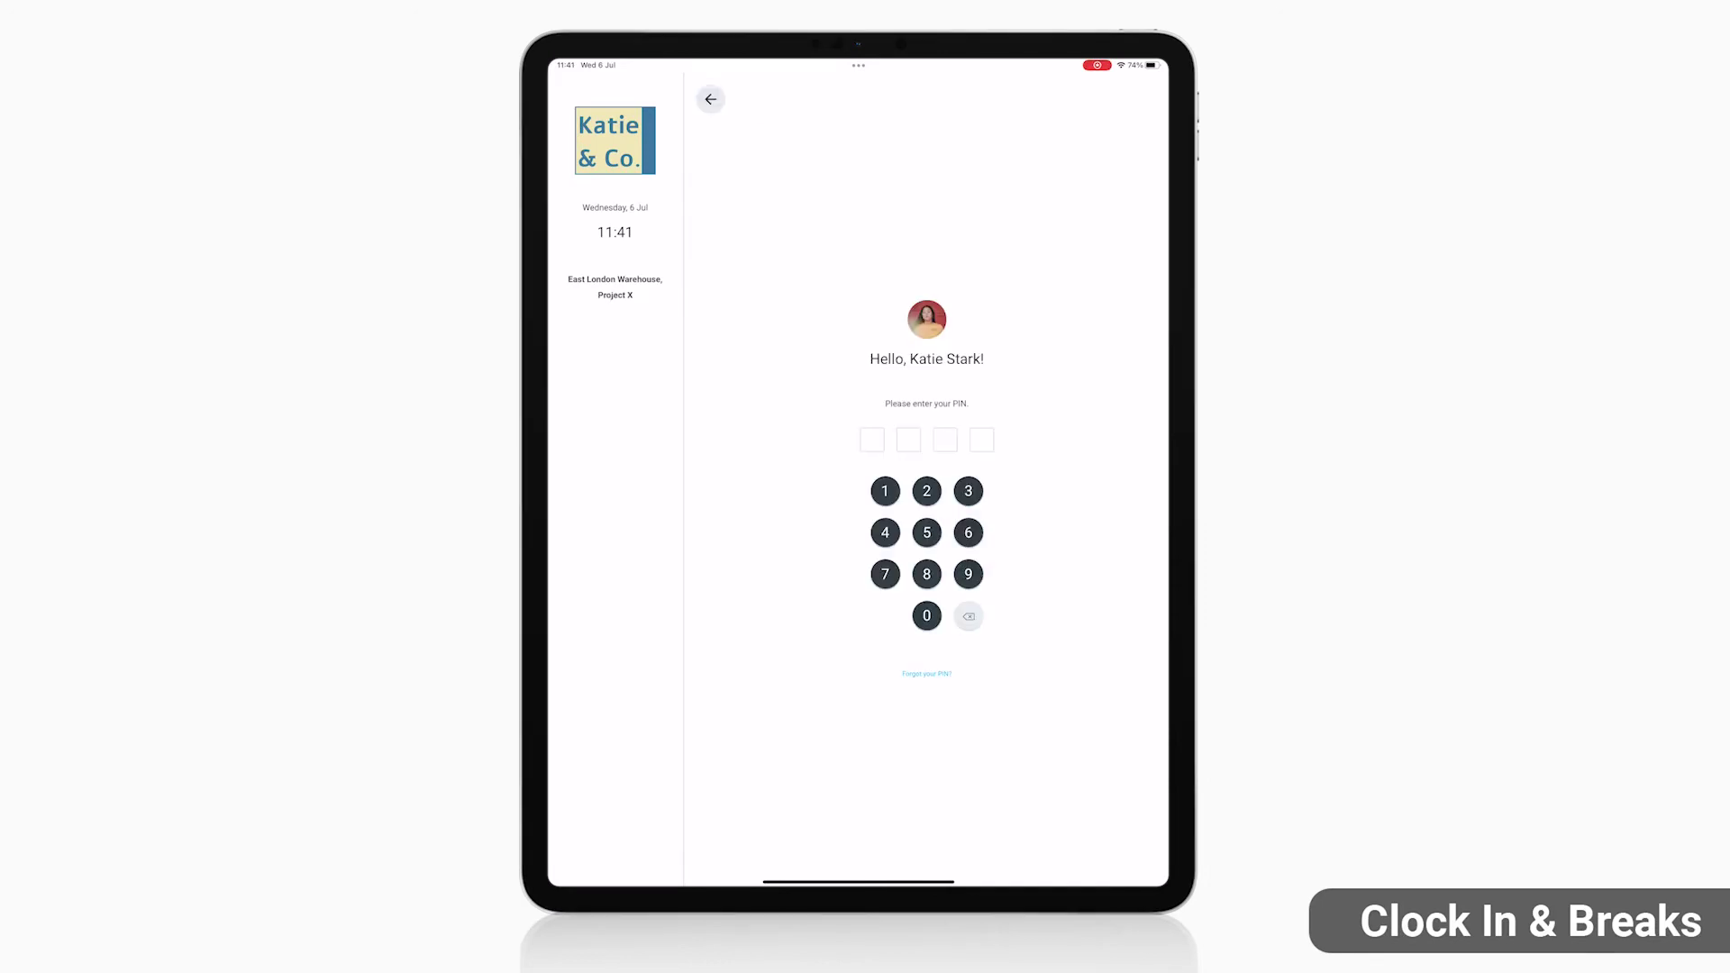
left_click(969, 491)
left_click(885, 533)
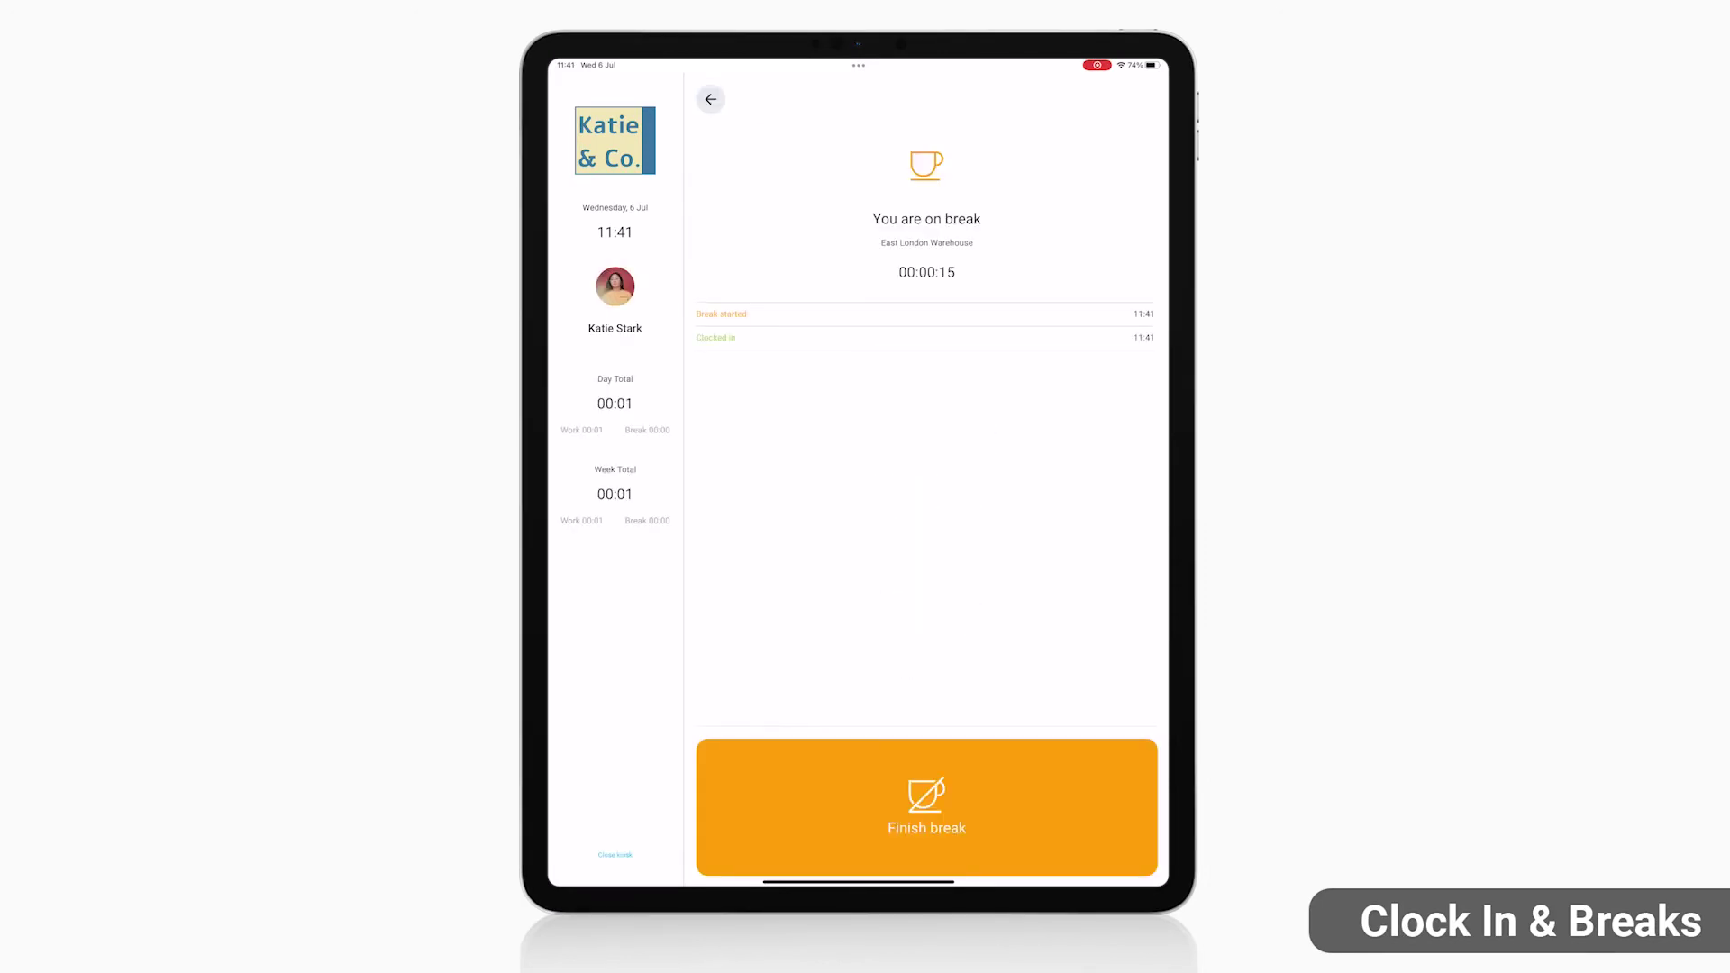
left_click(926, 806)
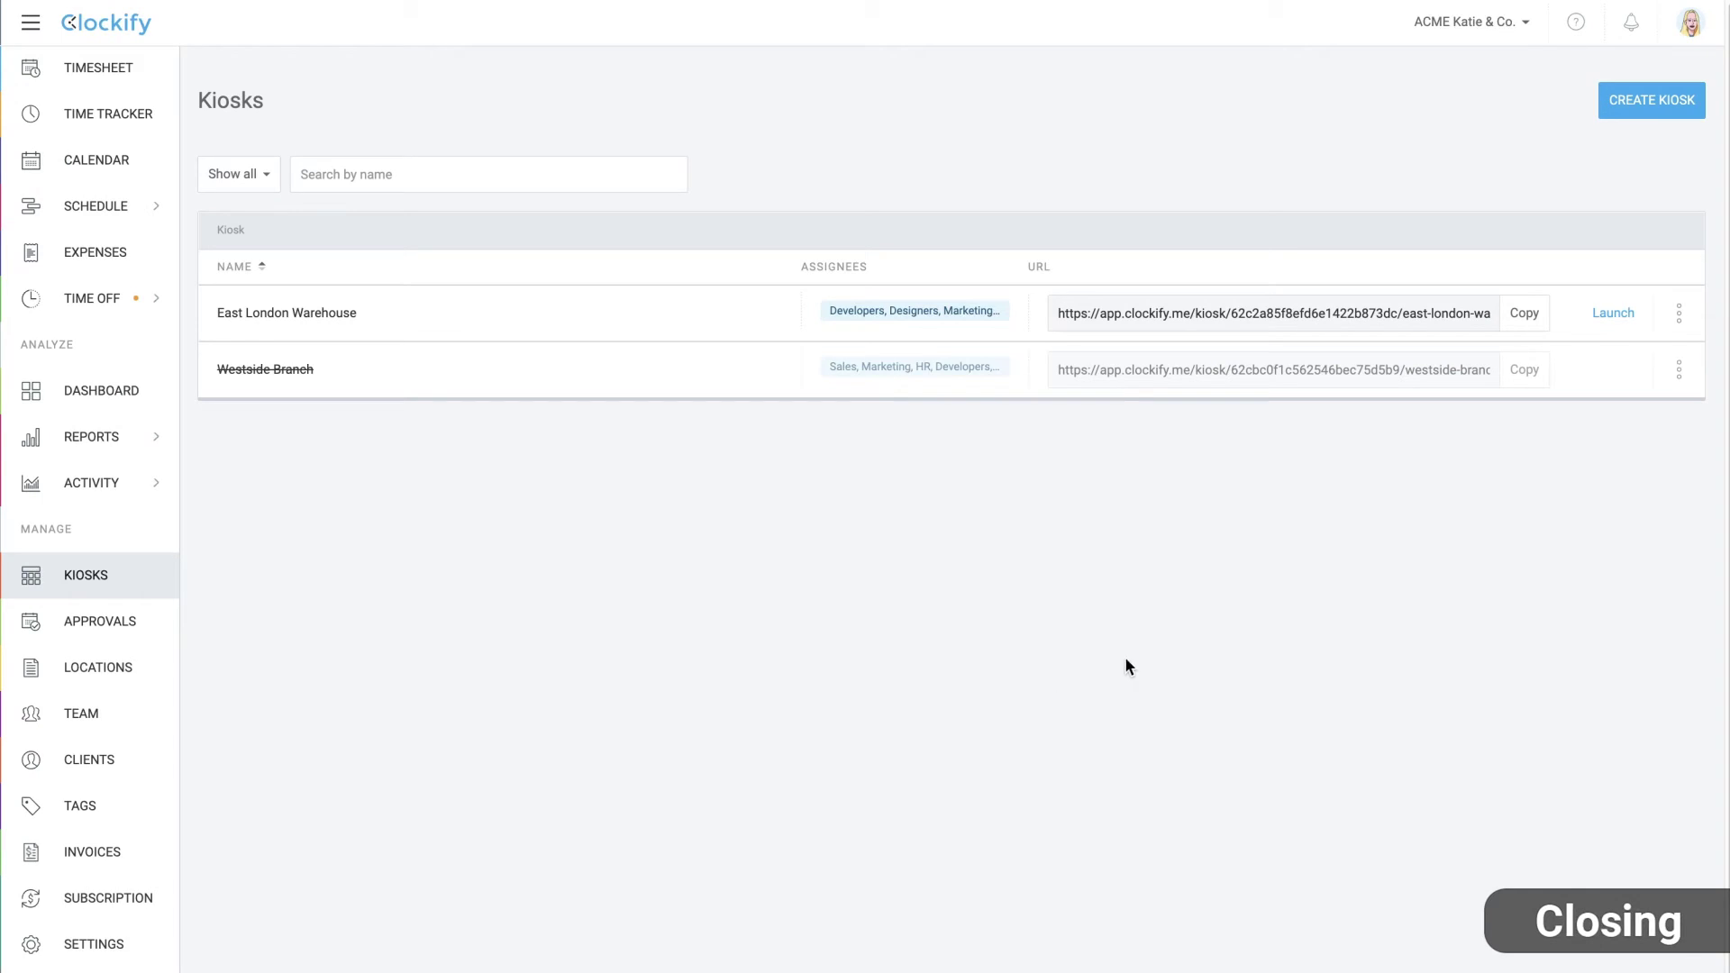
Change the East London Warehouse kiosk's automatic logout from 24 to 29 hours and save
left_click(1679, 316)
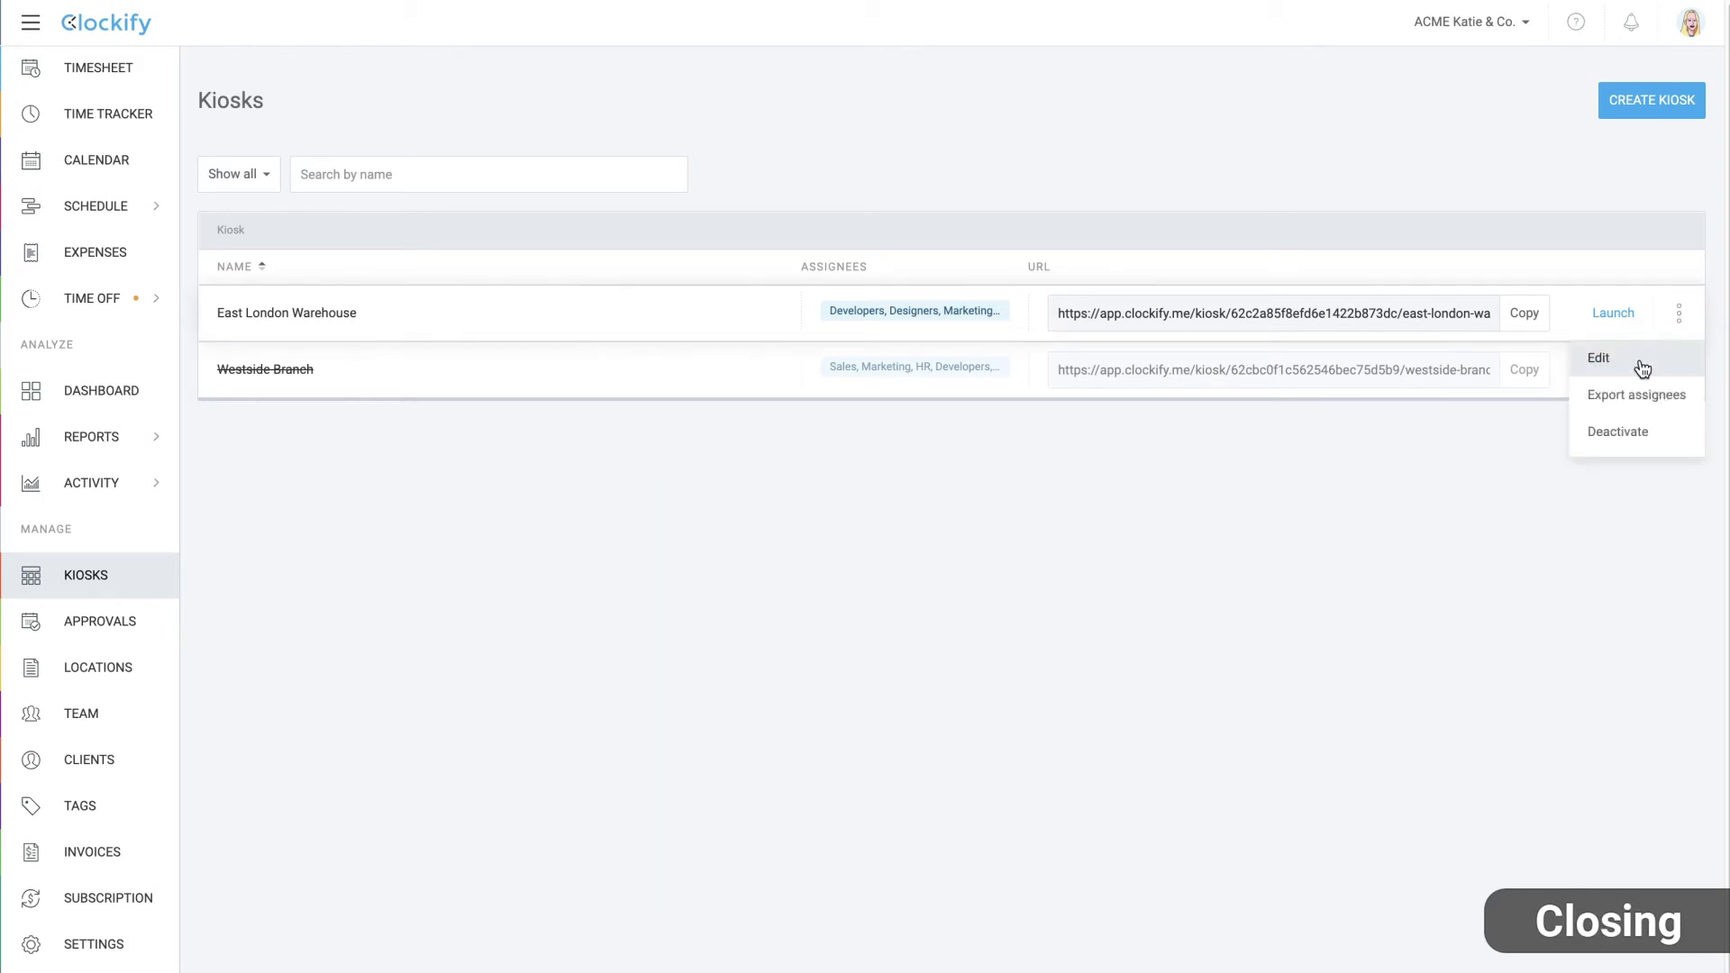
left_click(1640, 361)
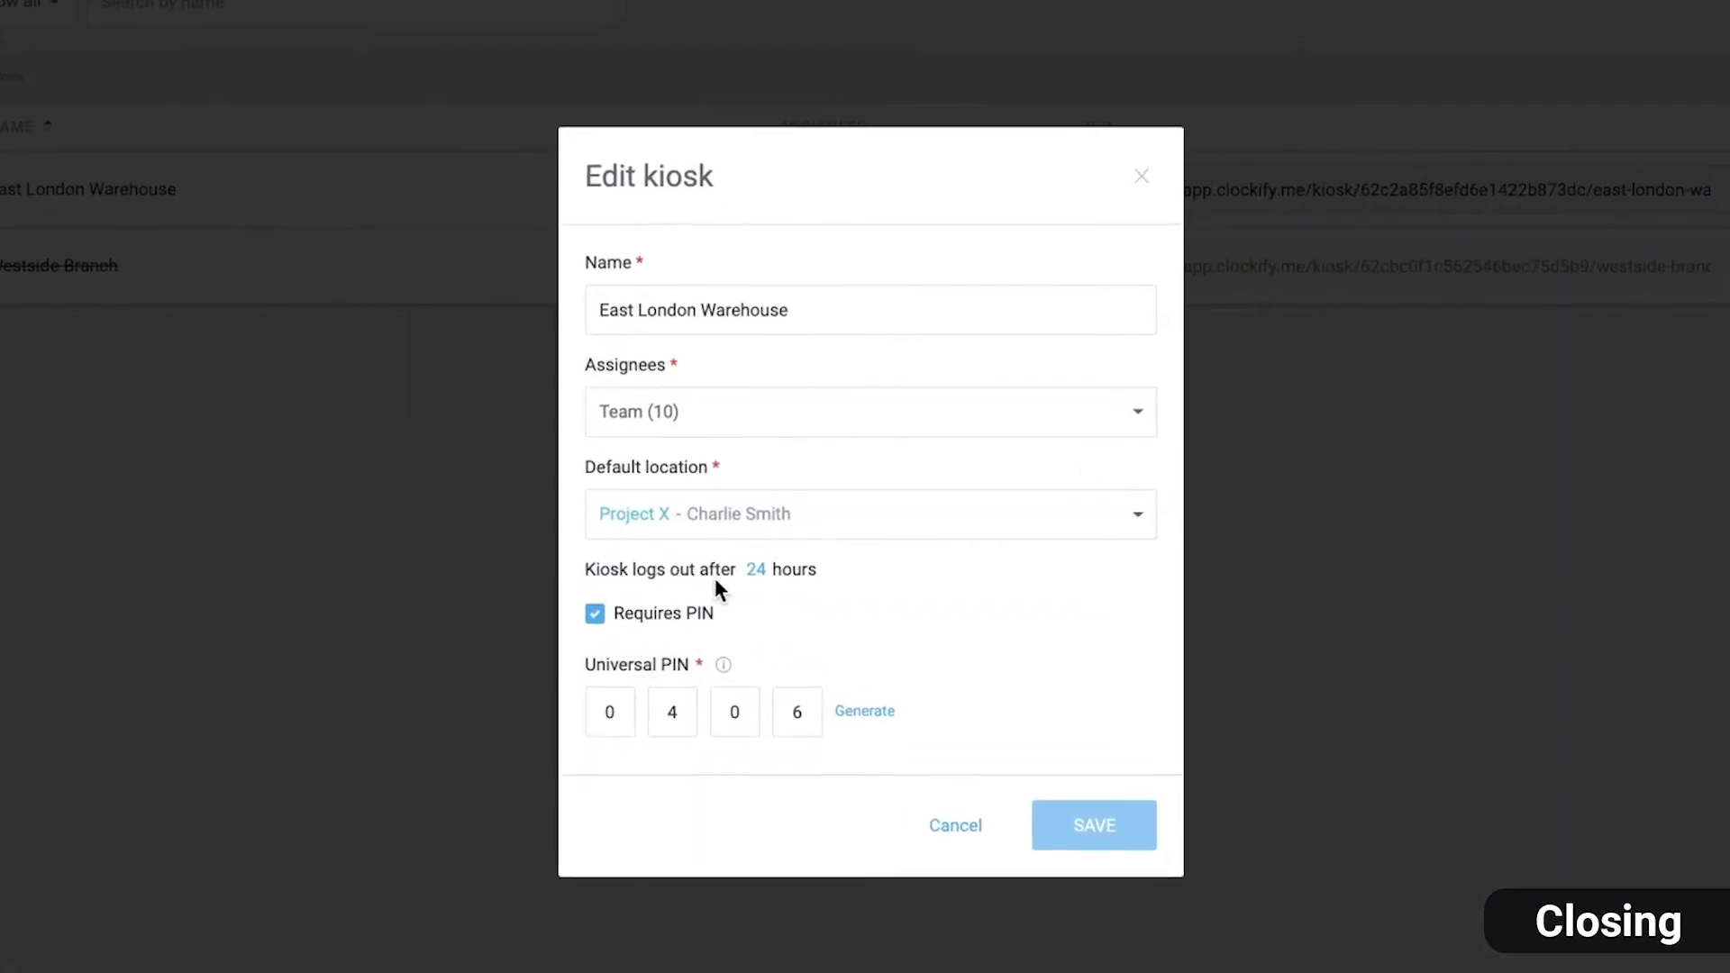
left_click(778, 590)
left_click(712, 640)
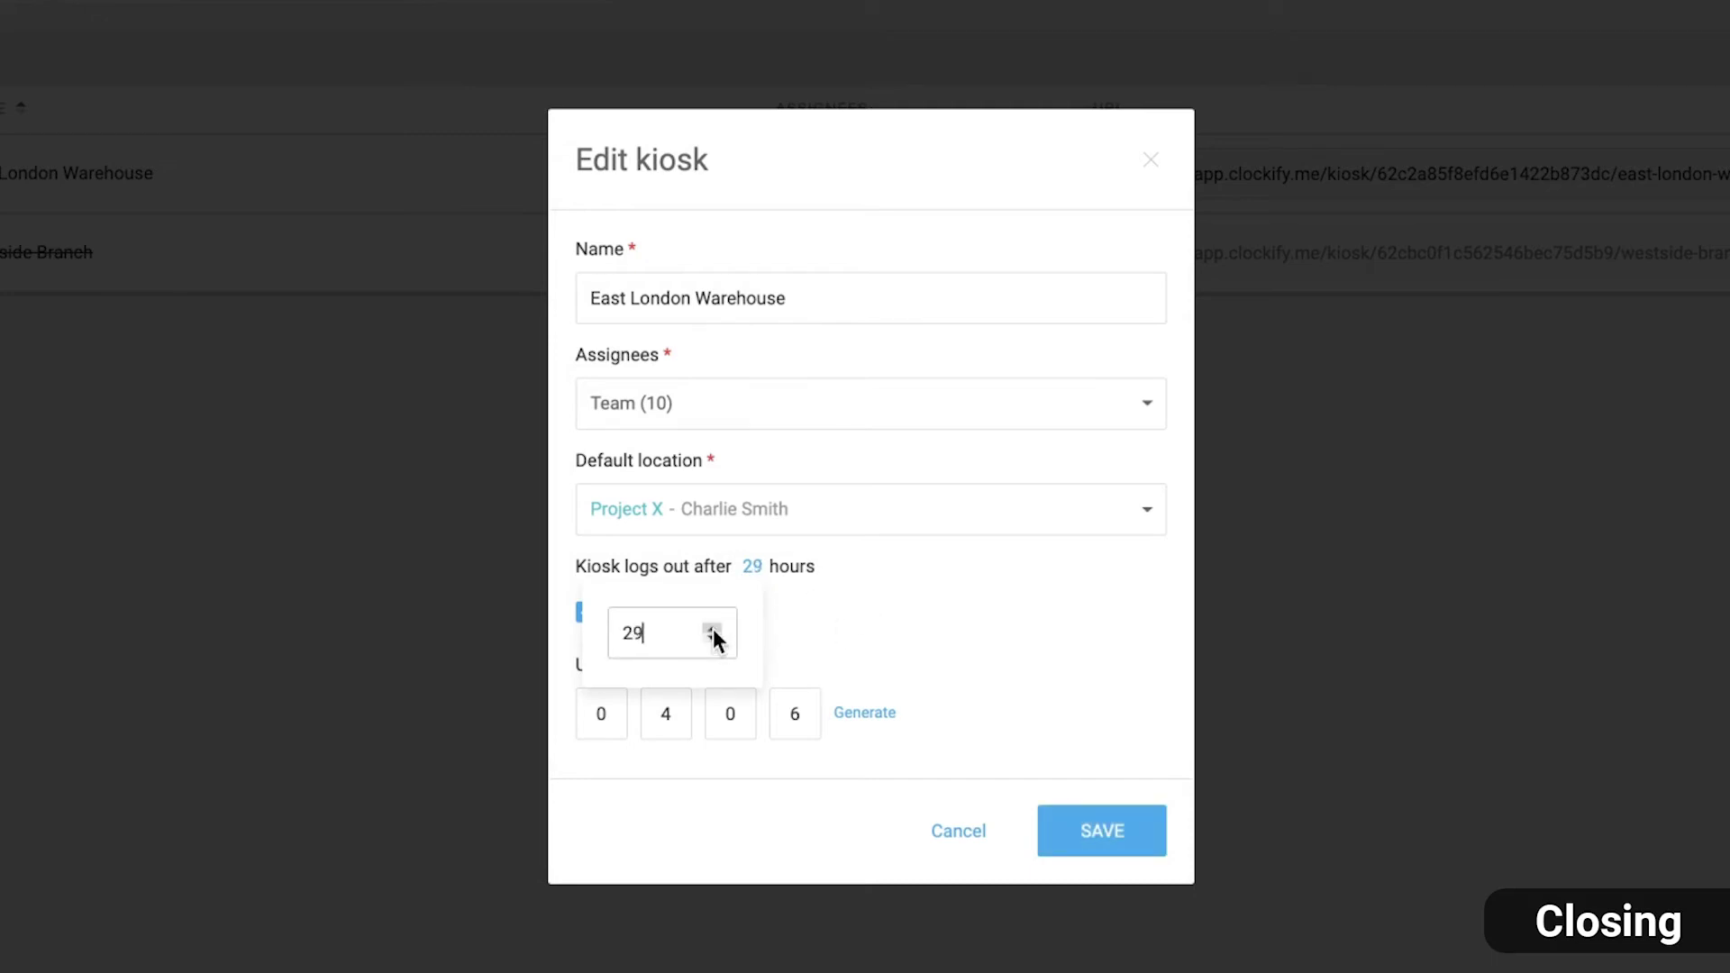
left_click(1072, 829)
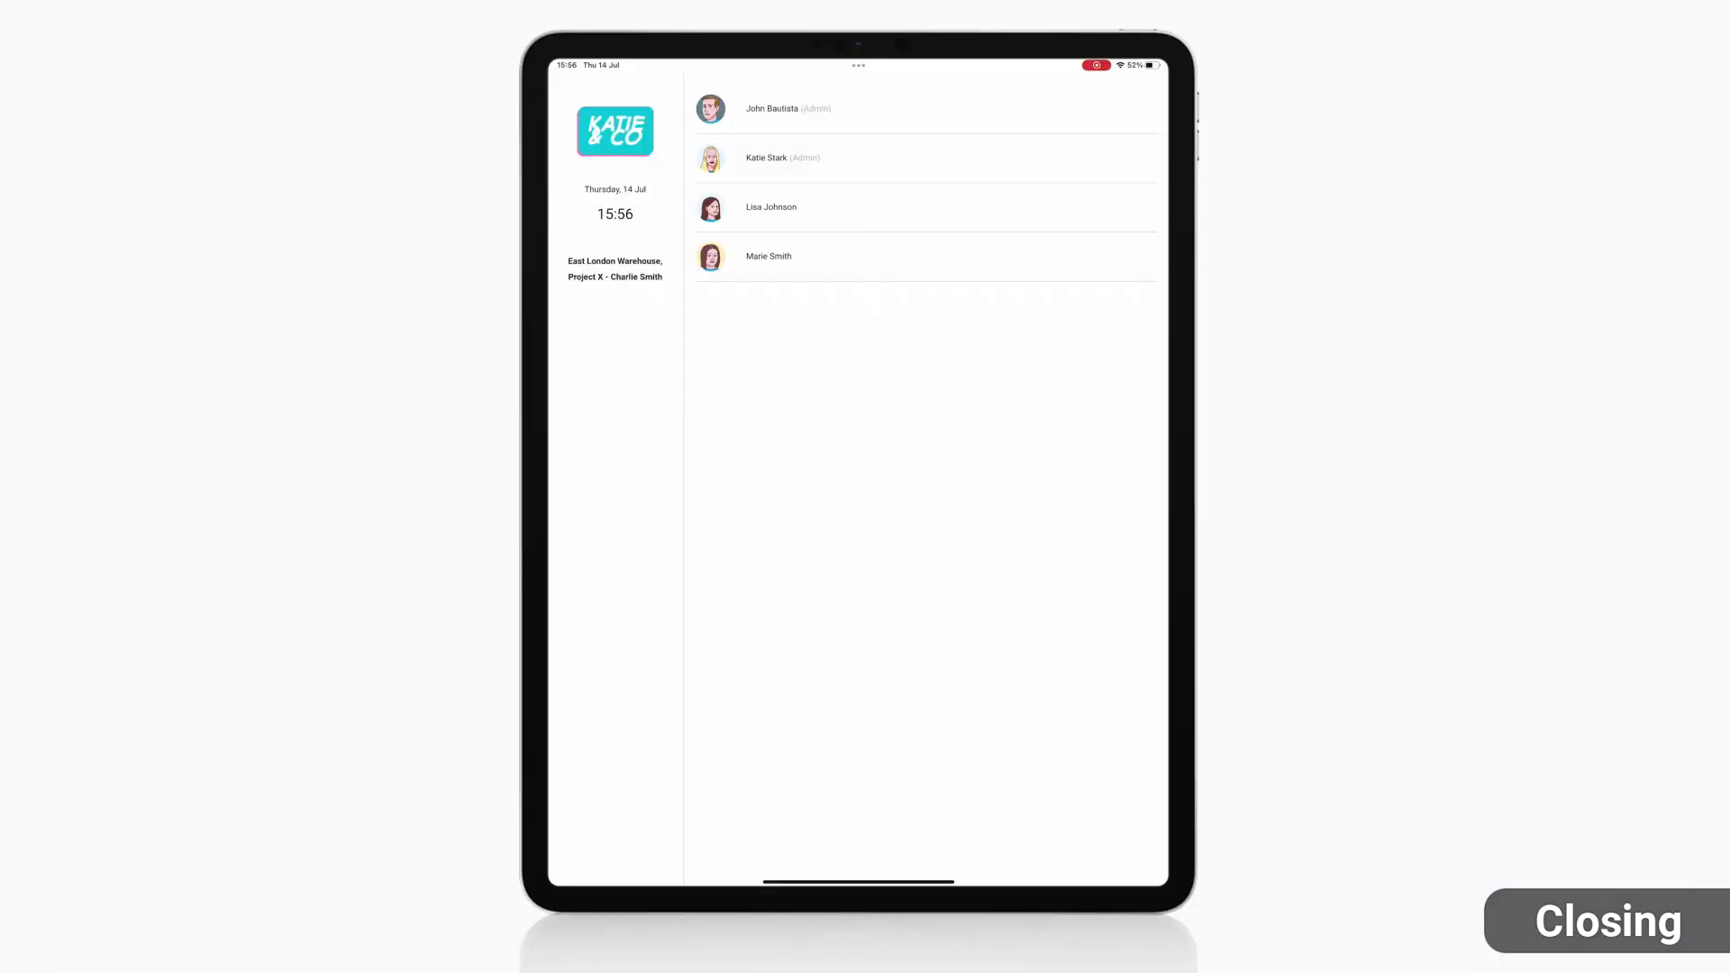
Select a team member on the iPad kiosk to reach PIN entry
left_click(766, 158)
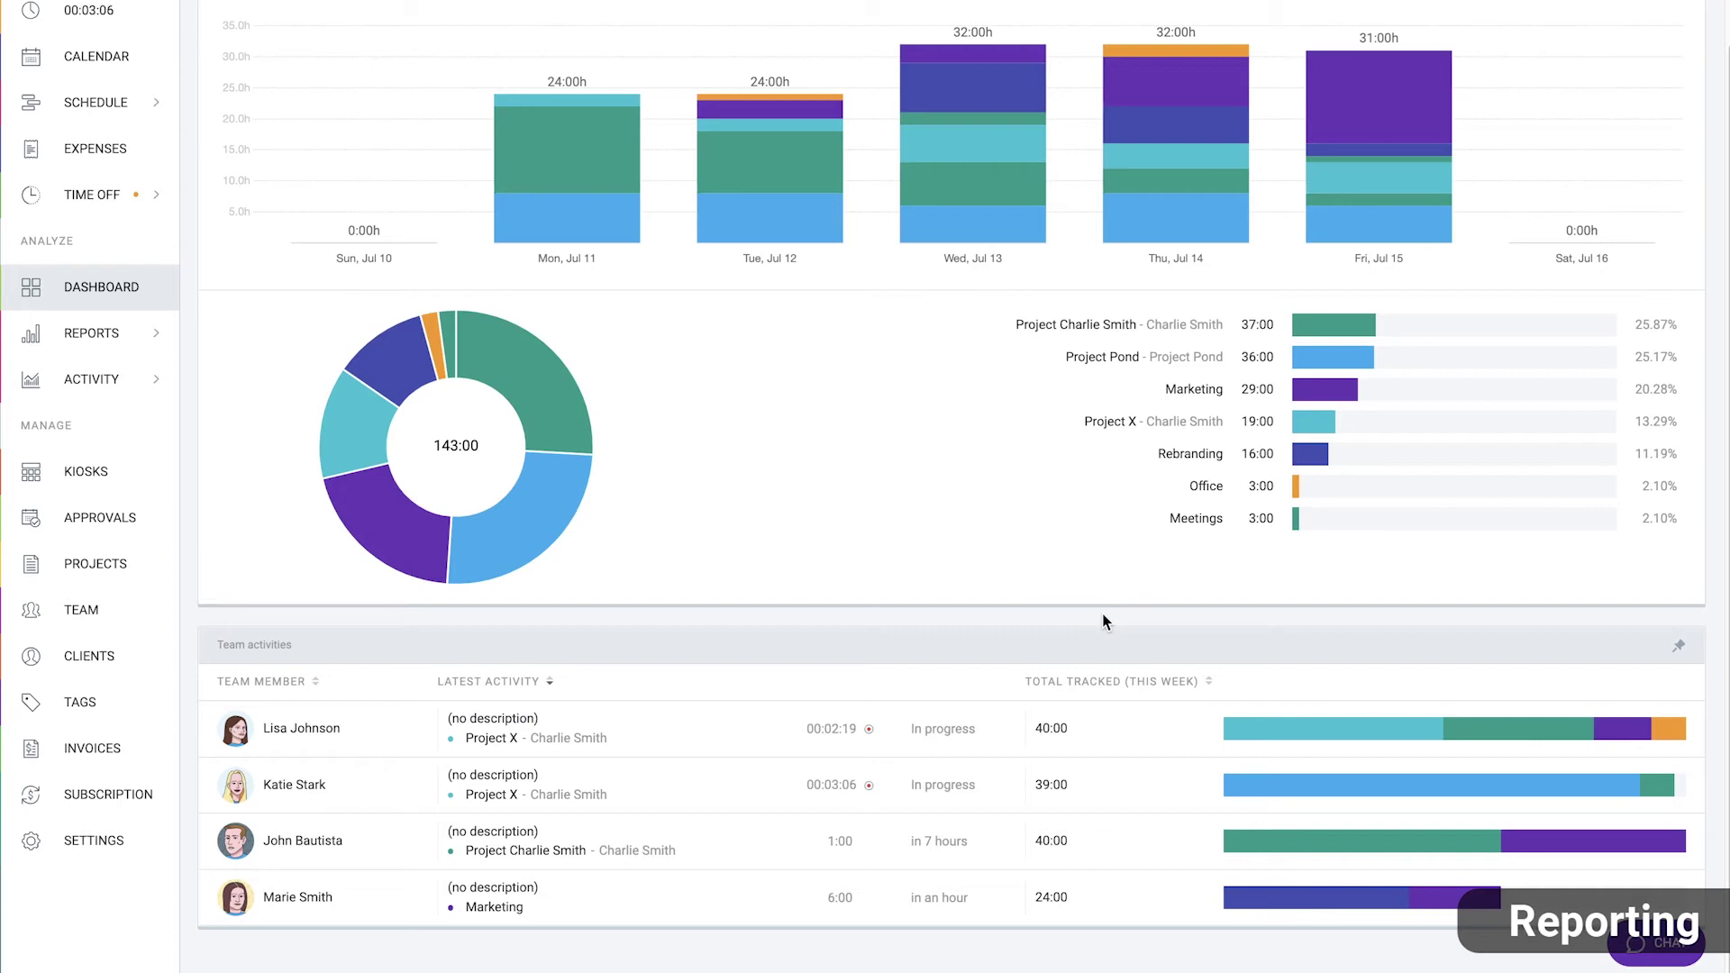
Pin Team activities to the Dashboard top, then view a teammate's week in Timesheet and Calendar
left_click(1681, 650)
scroll(1631, 620, "up", 3)
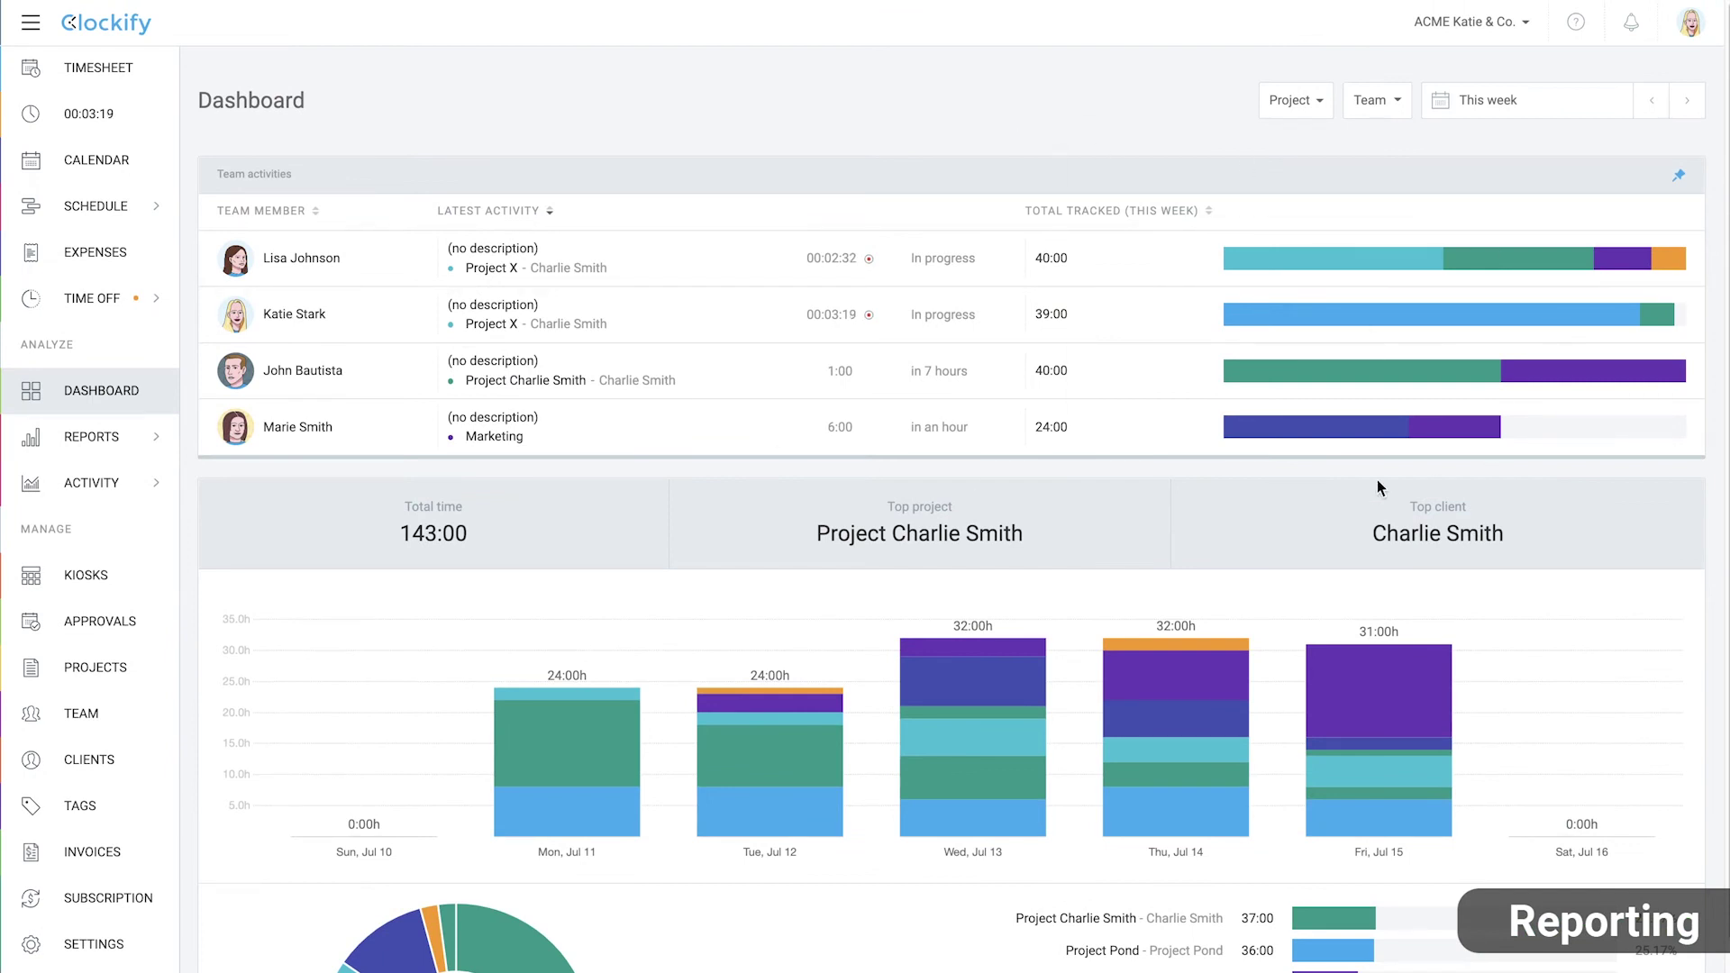
left_click(108, 68)
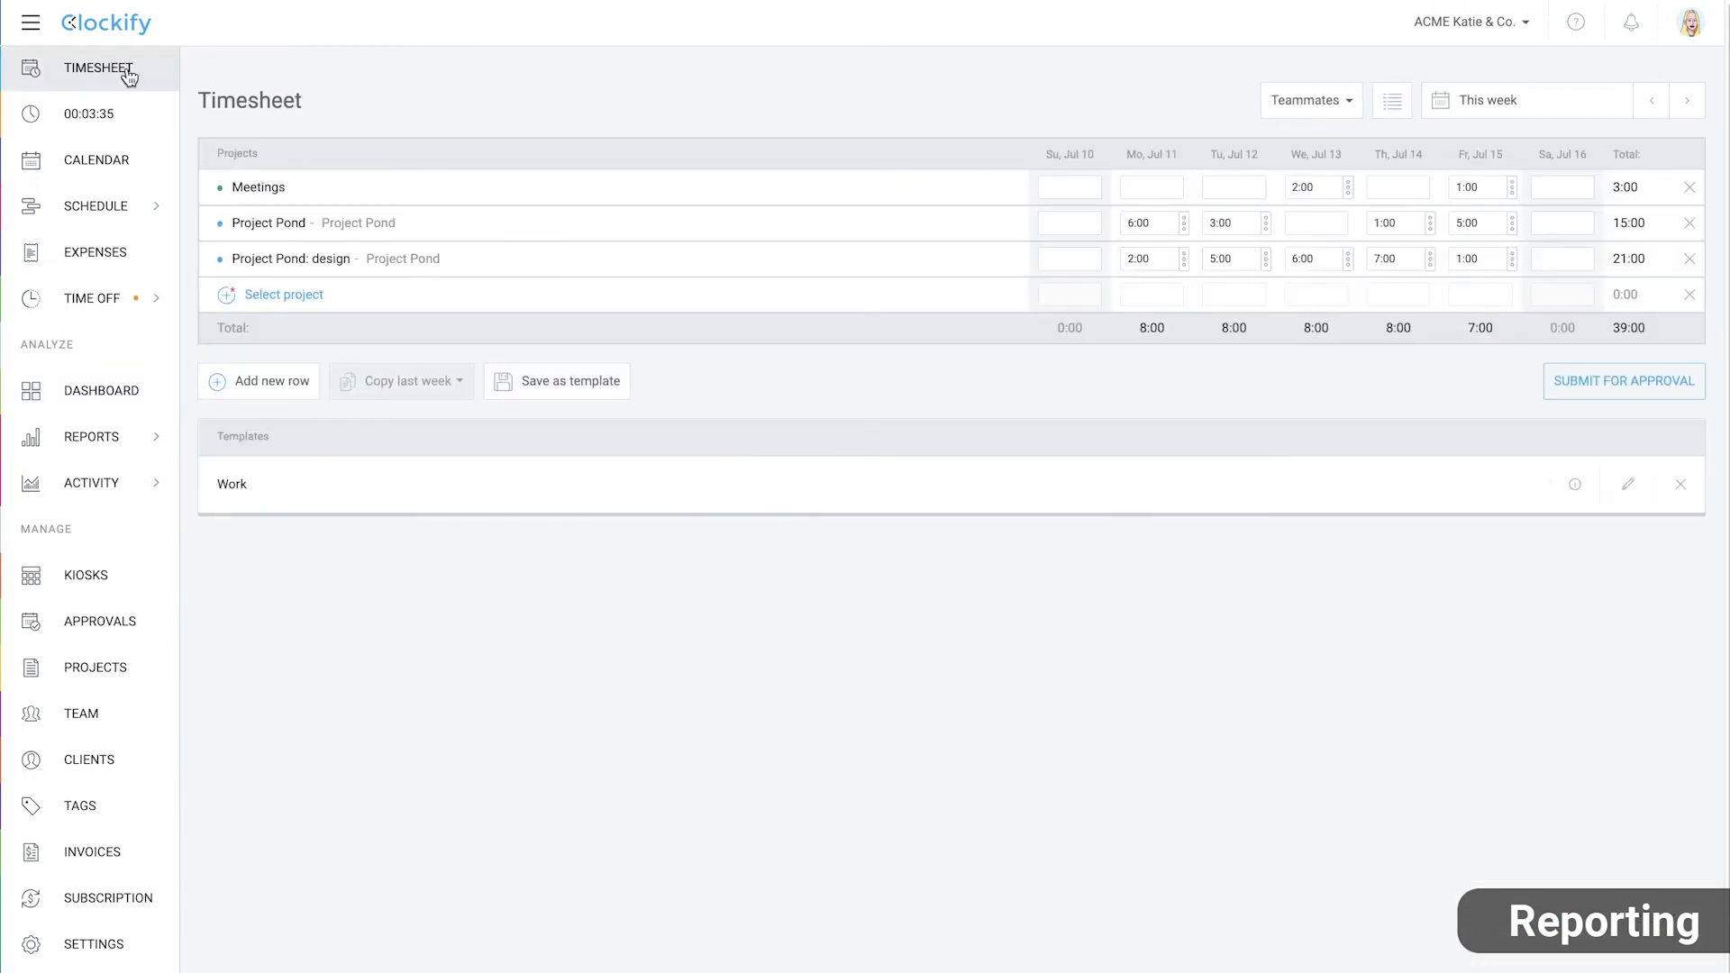
left_click(1345, 102)
left_click(1317, 275)
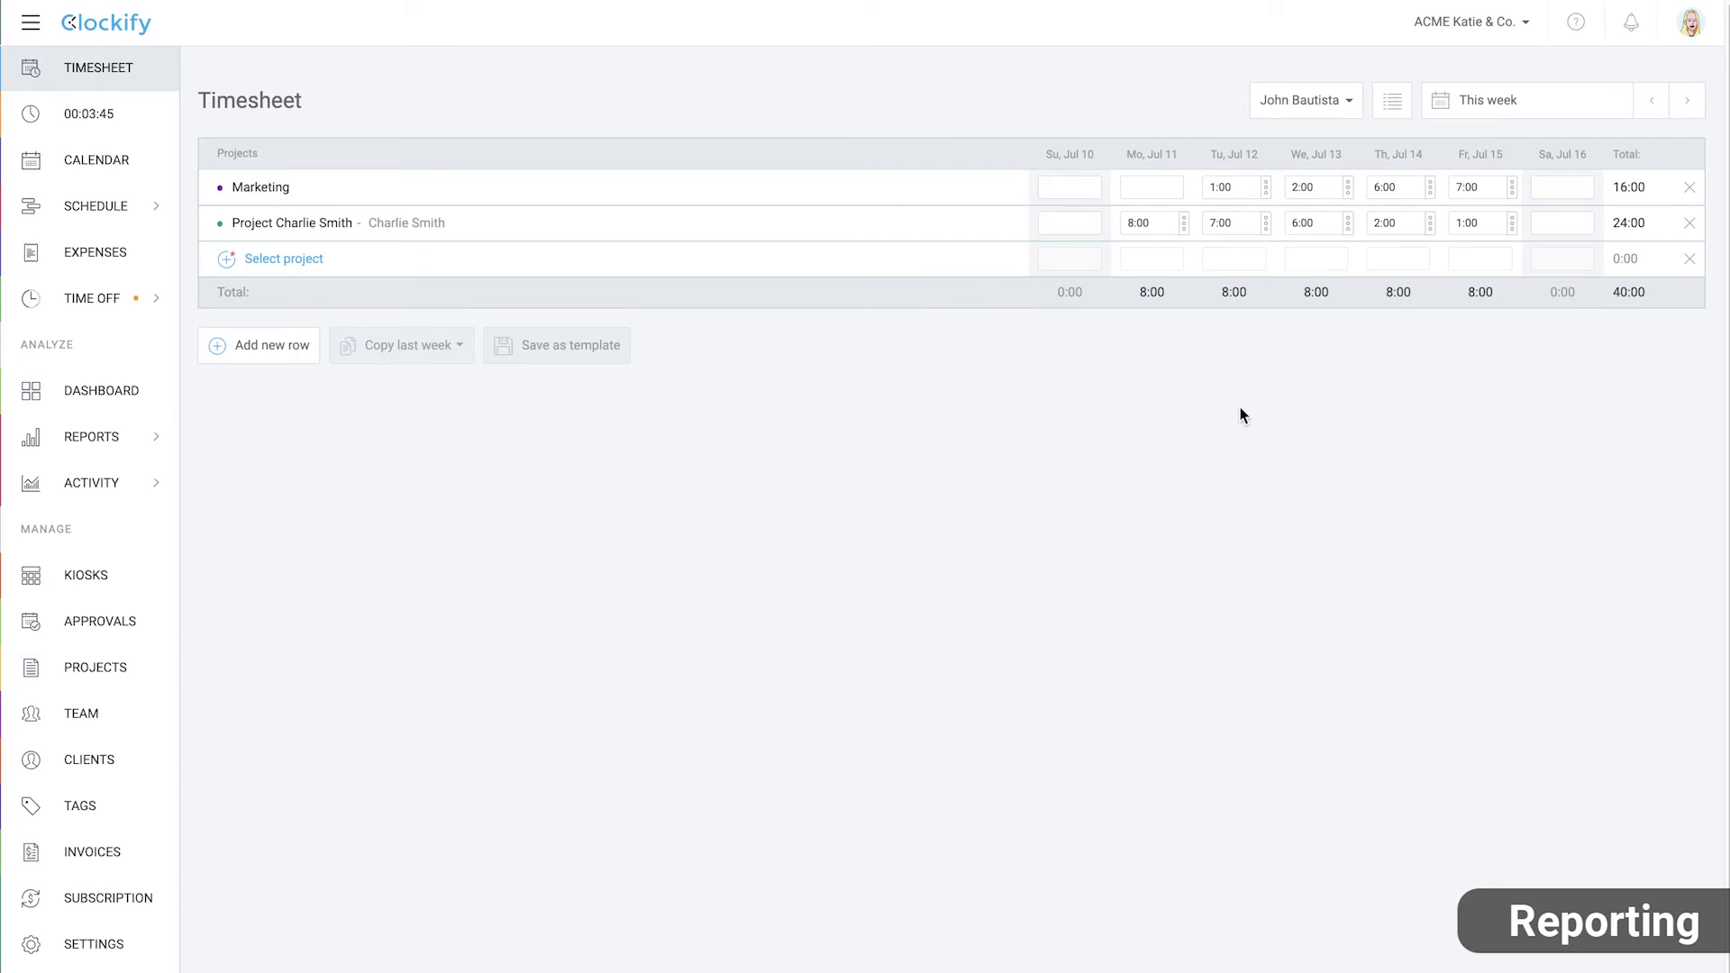
left_click(113, 160)
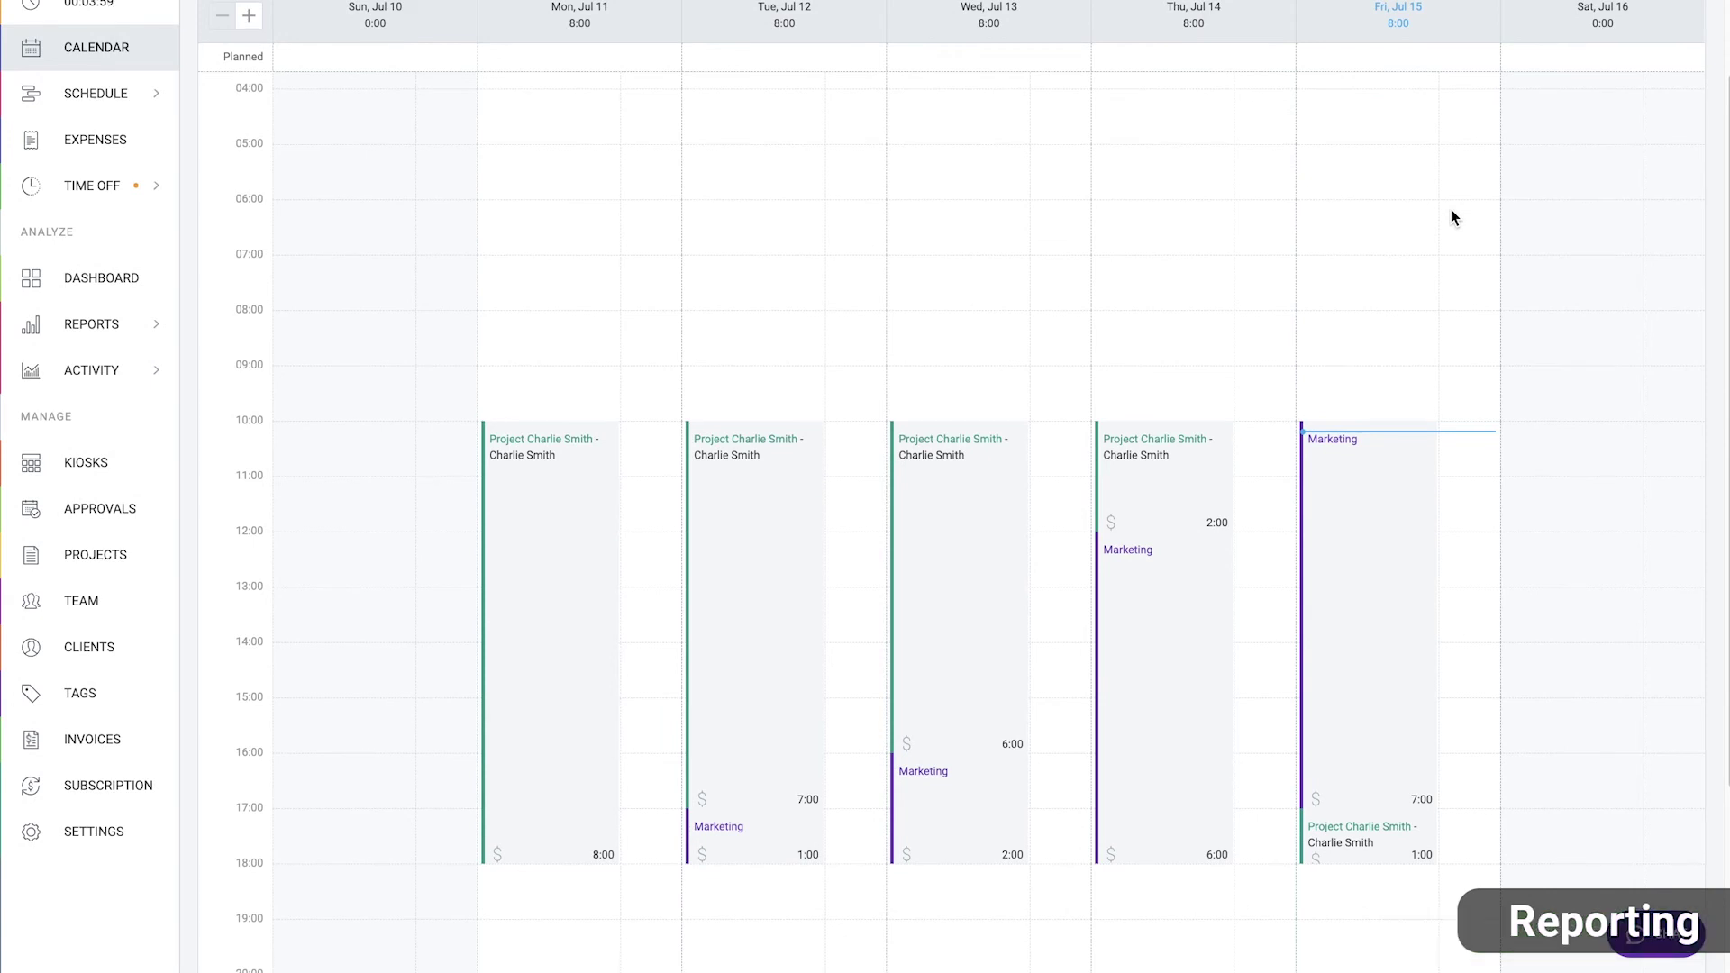
In the Detailed report, change the first time entry's duration to 2:00
mouse_move(112, 451)
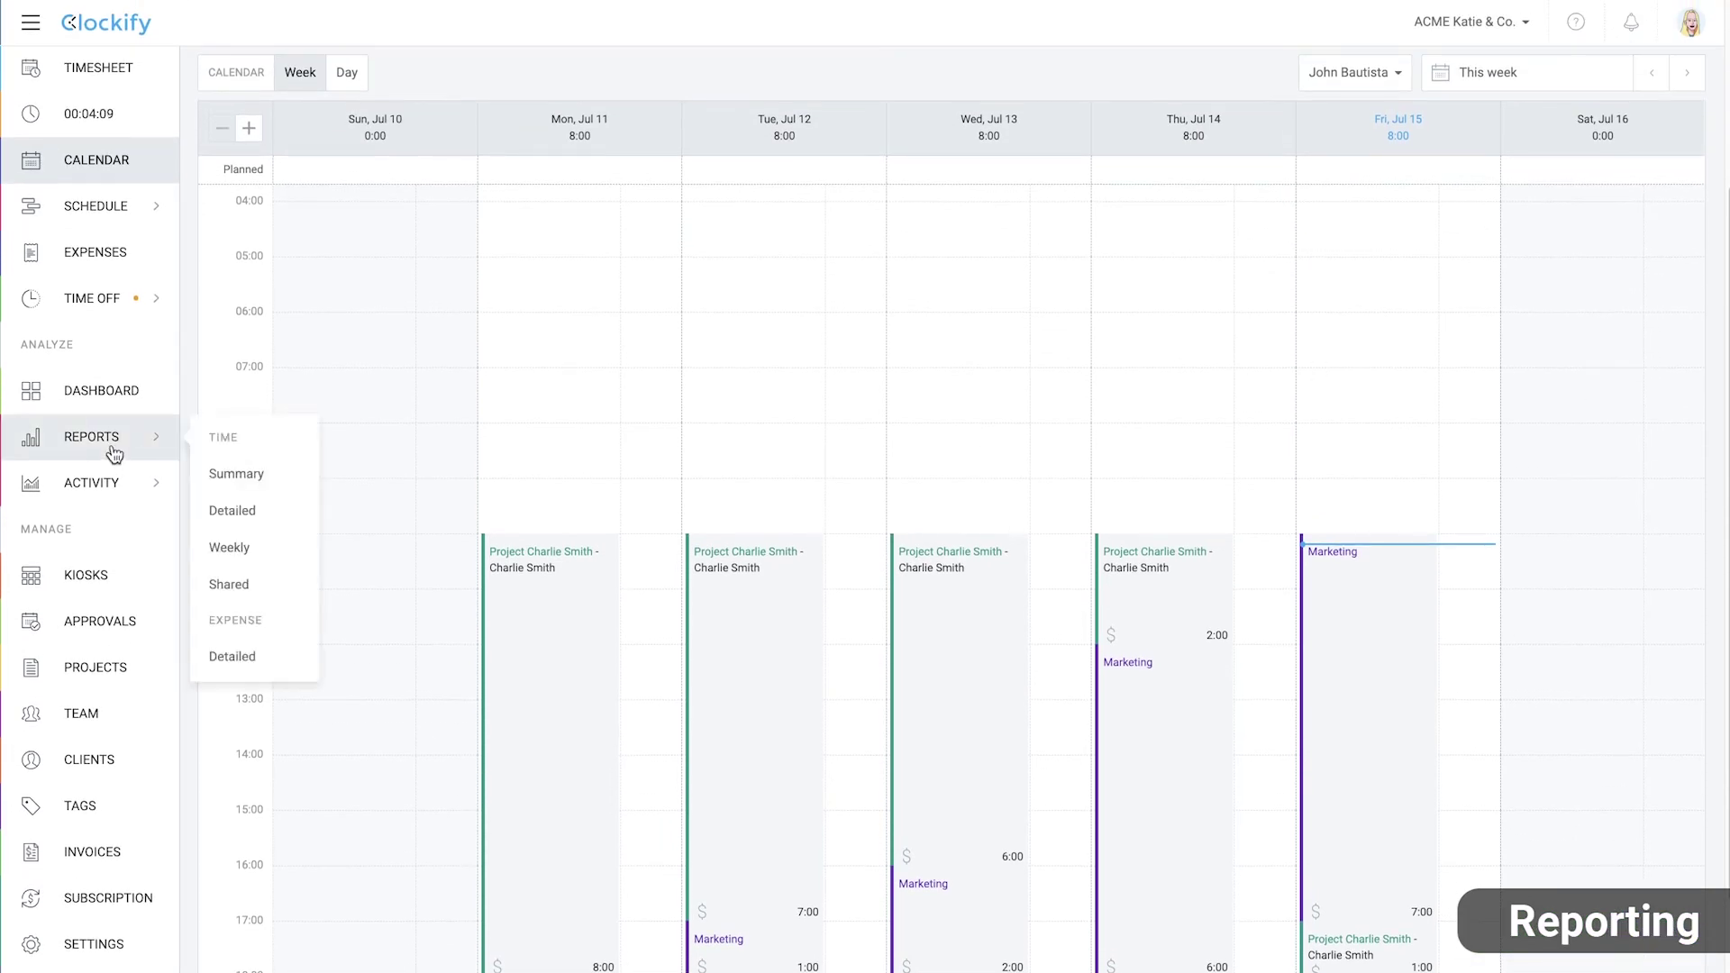
left_click(269, 514)
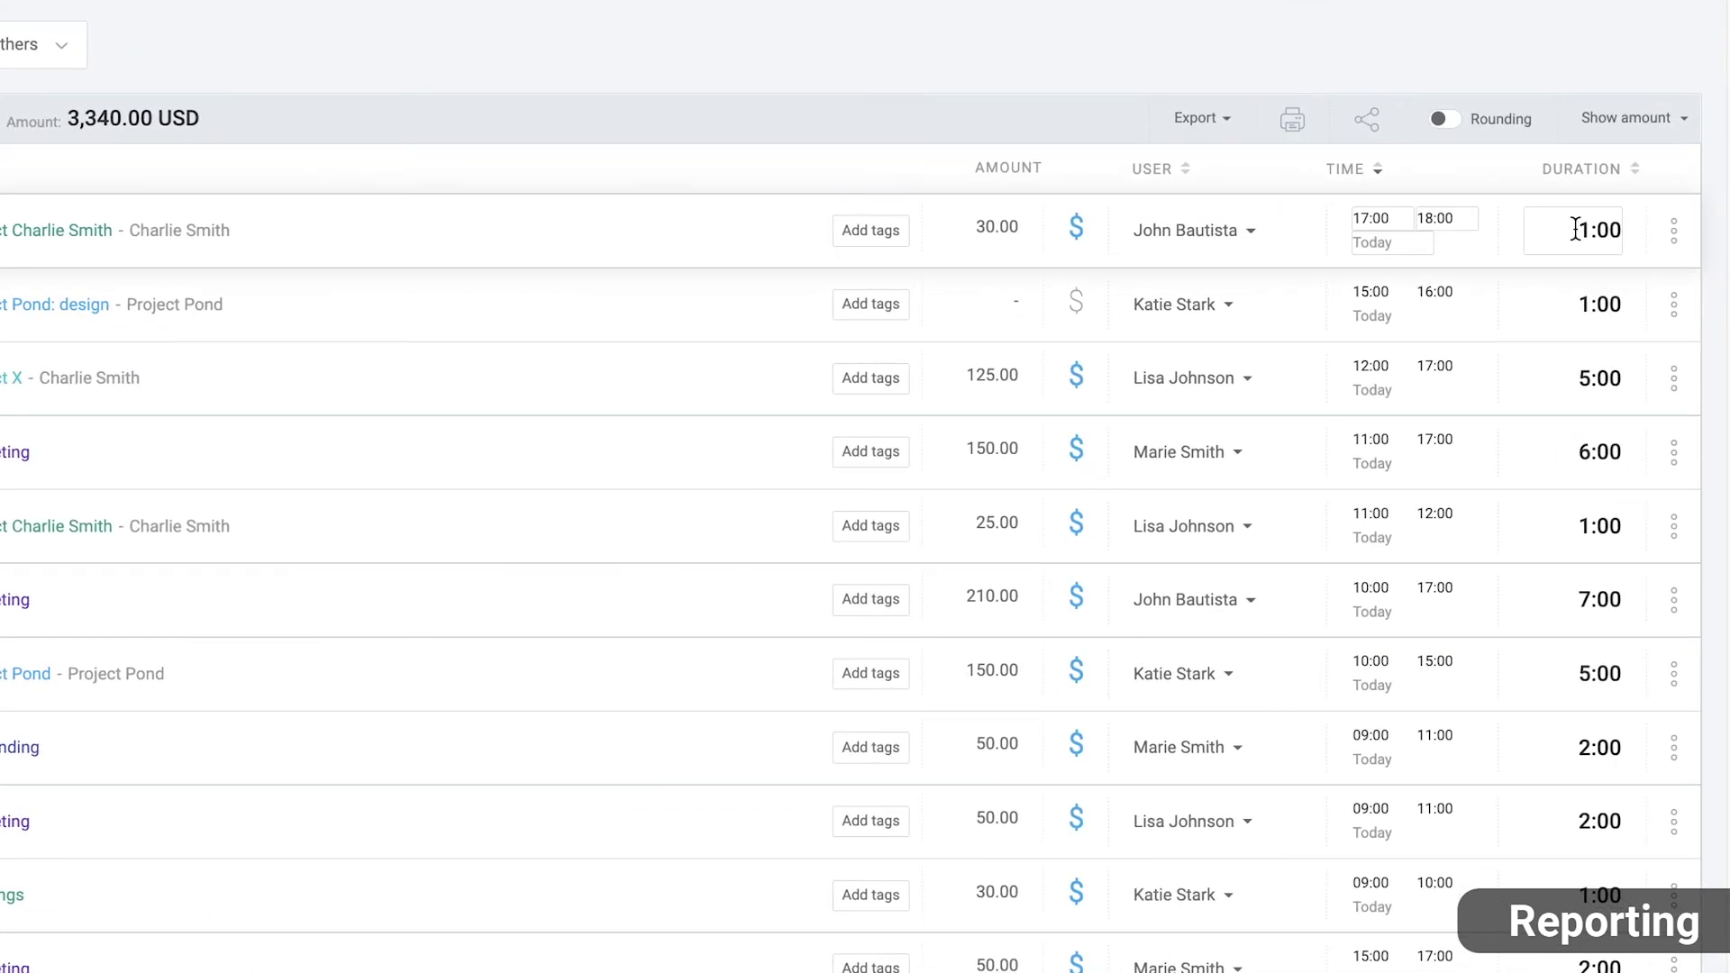
left_click(1574, 229)
type("2:00")
key("Return")
Set that entry's end time to 20:00 so it runs 17:00–20:00, then show the Summary report
left_click(1454, 218)
type("2")
key("Return")
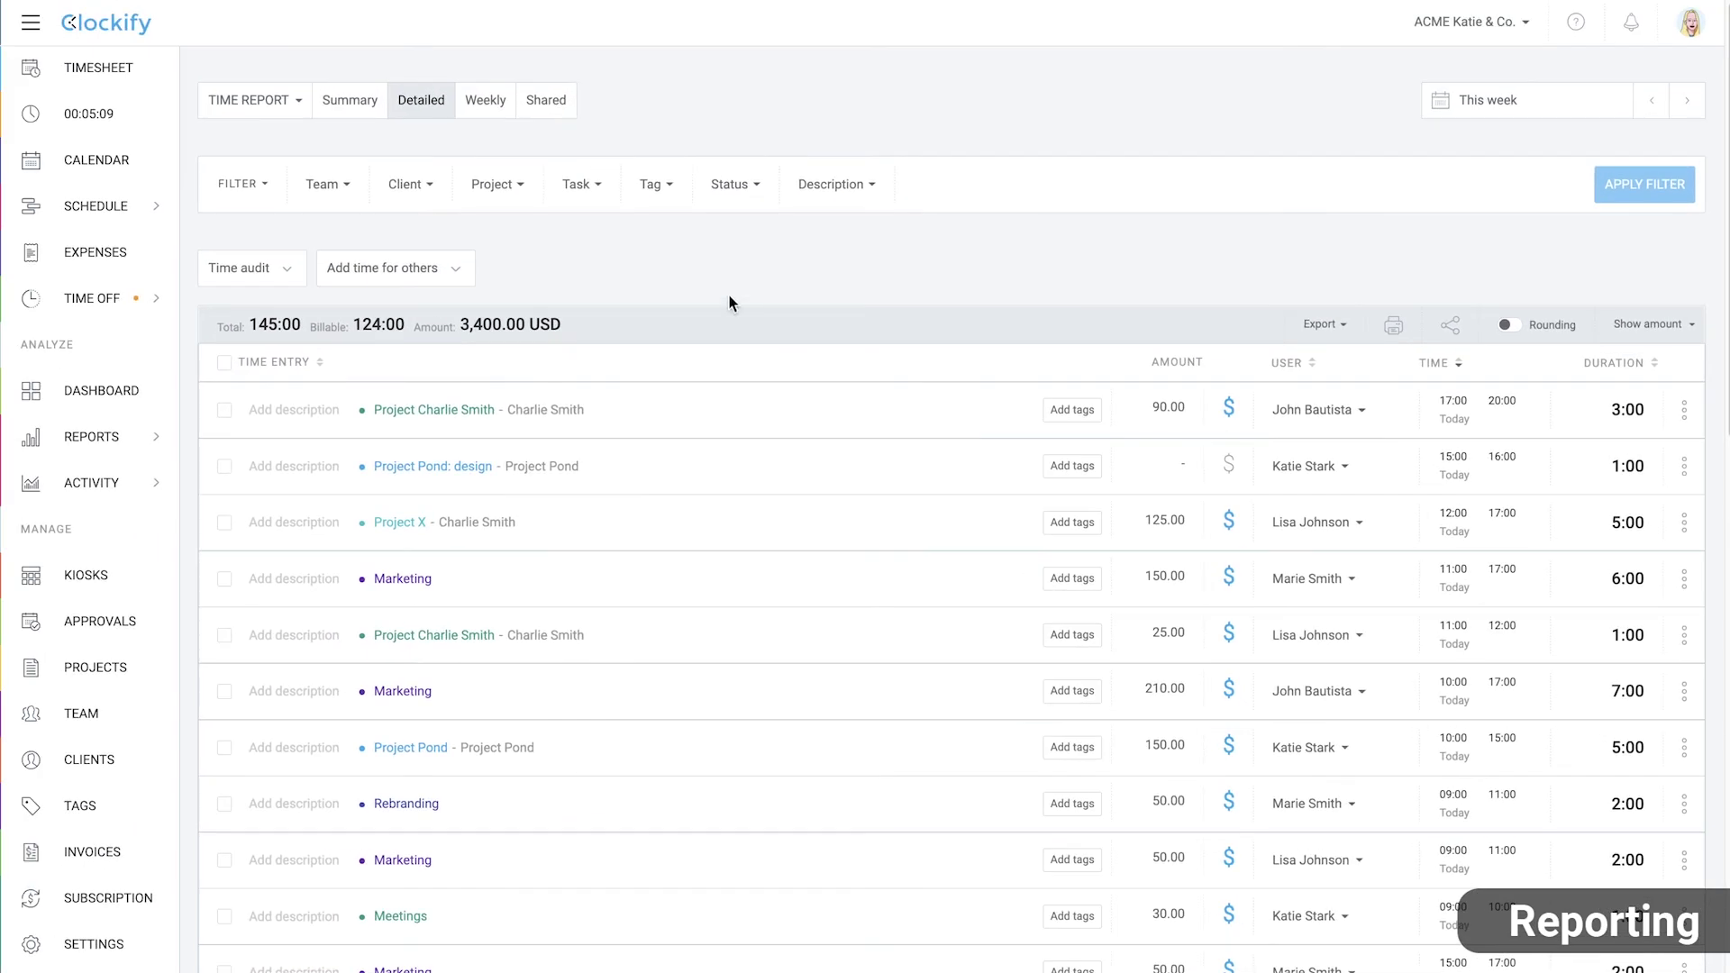
left_click(332, 108)
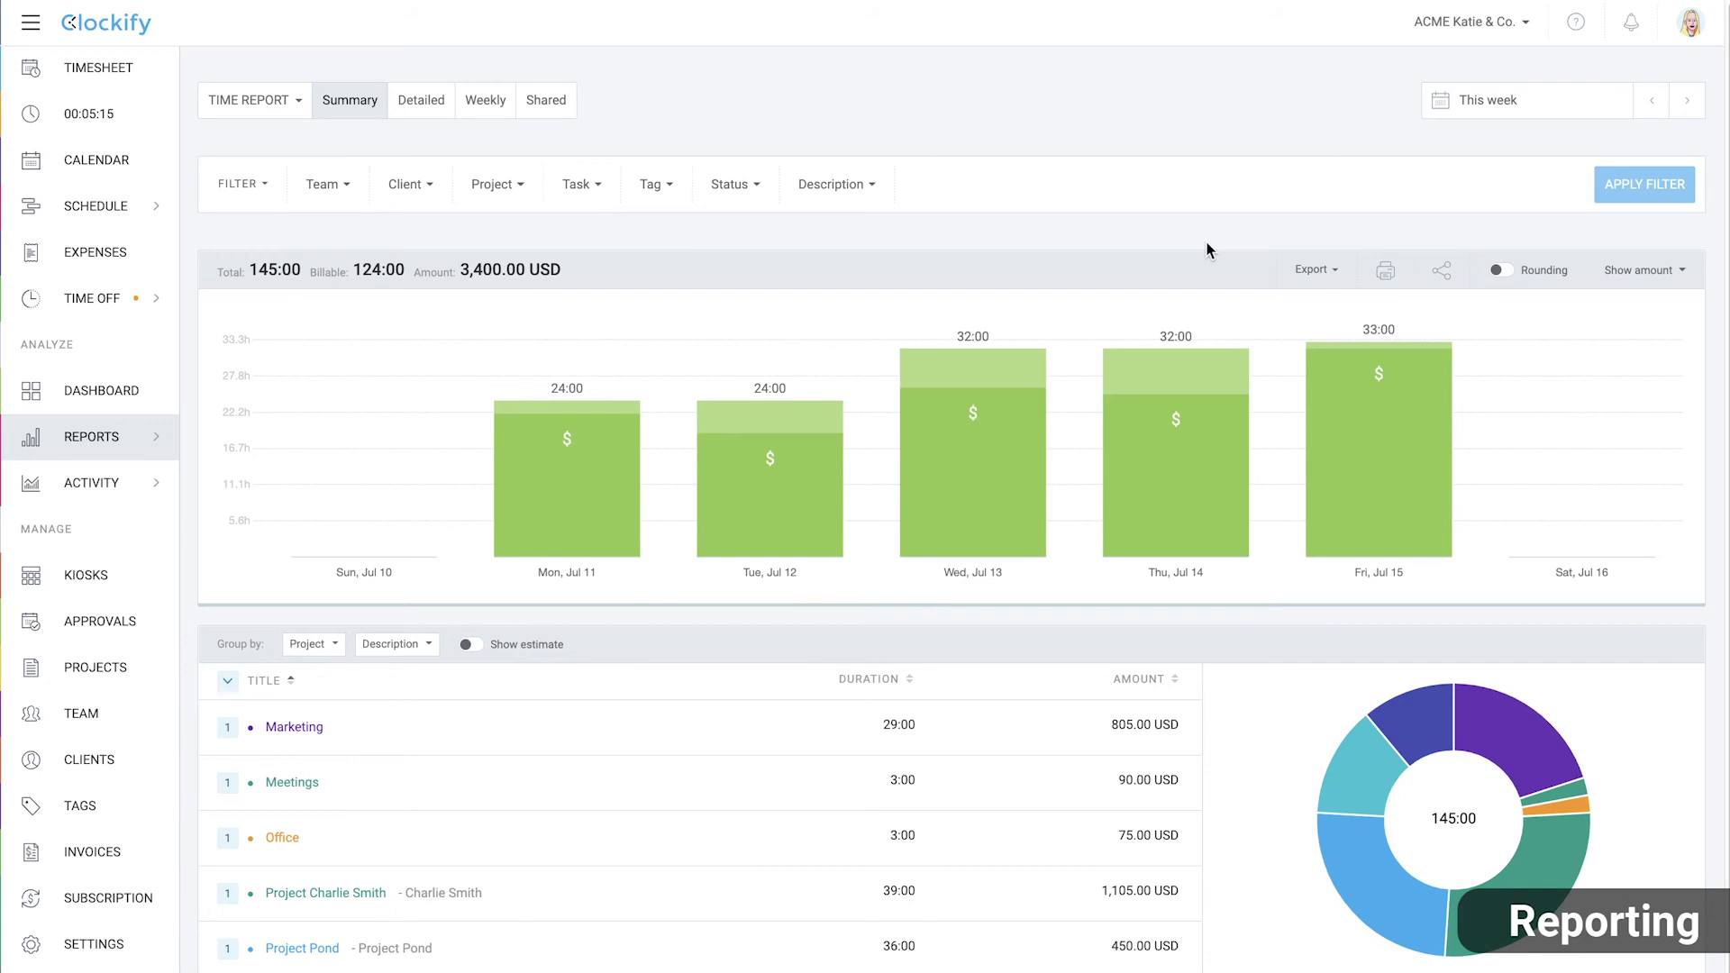
Group the Summary report by User, then Date, then Project
scroll(315, 641, "down", 1)
left_click(307, 597)
left_click(335, 694)
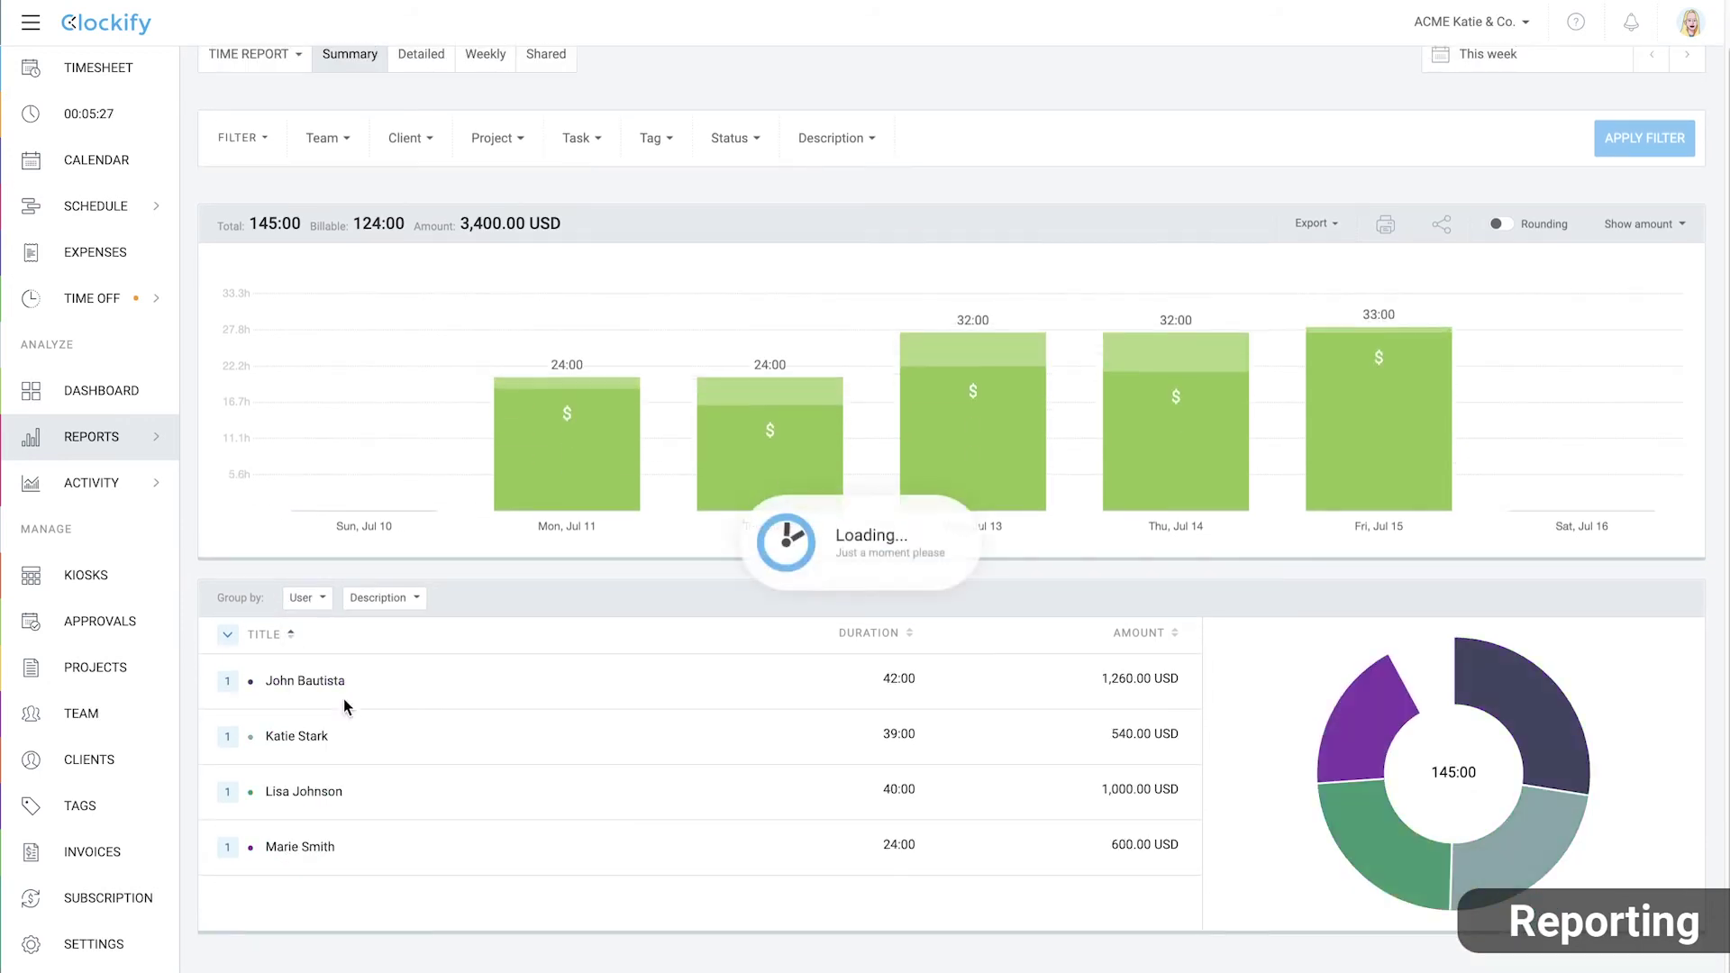
left_click(413, 601)
left_click(383, 930)
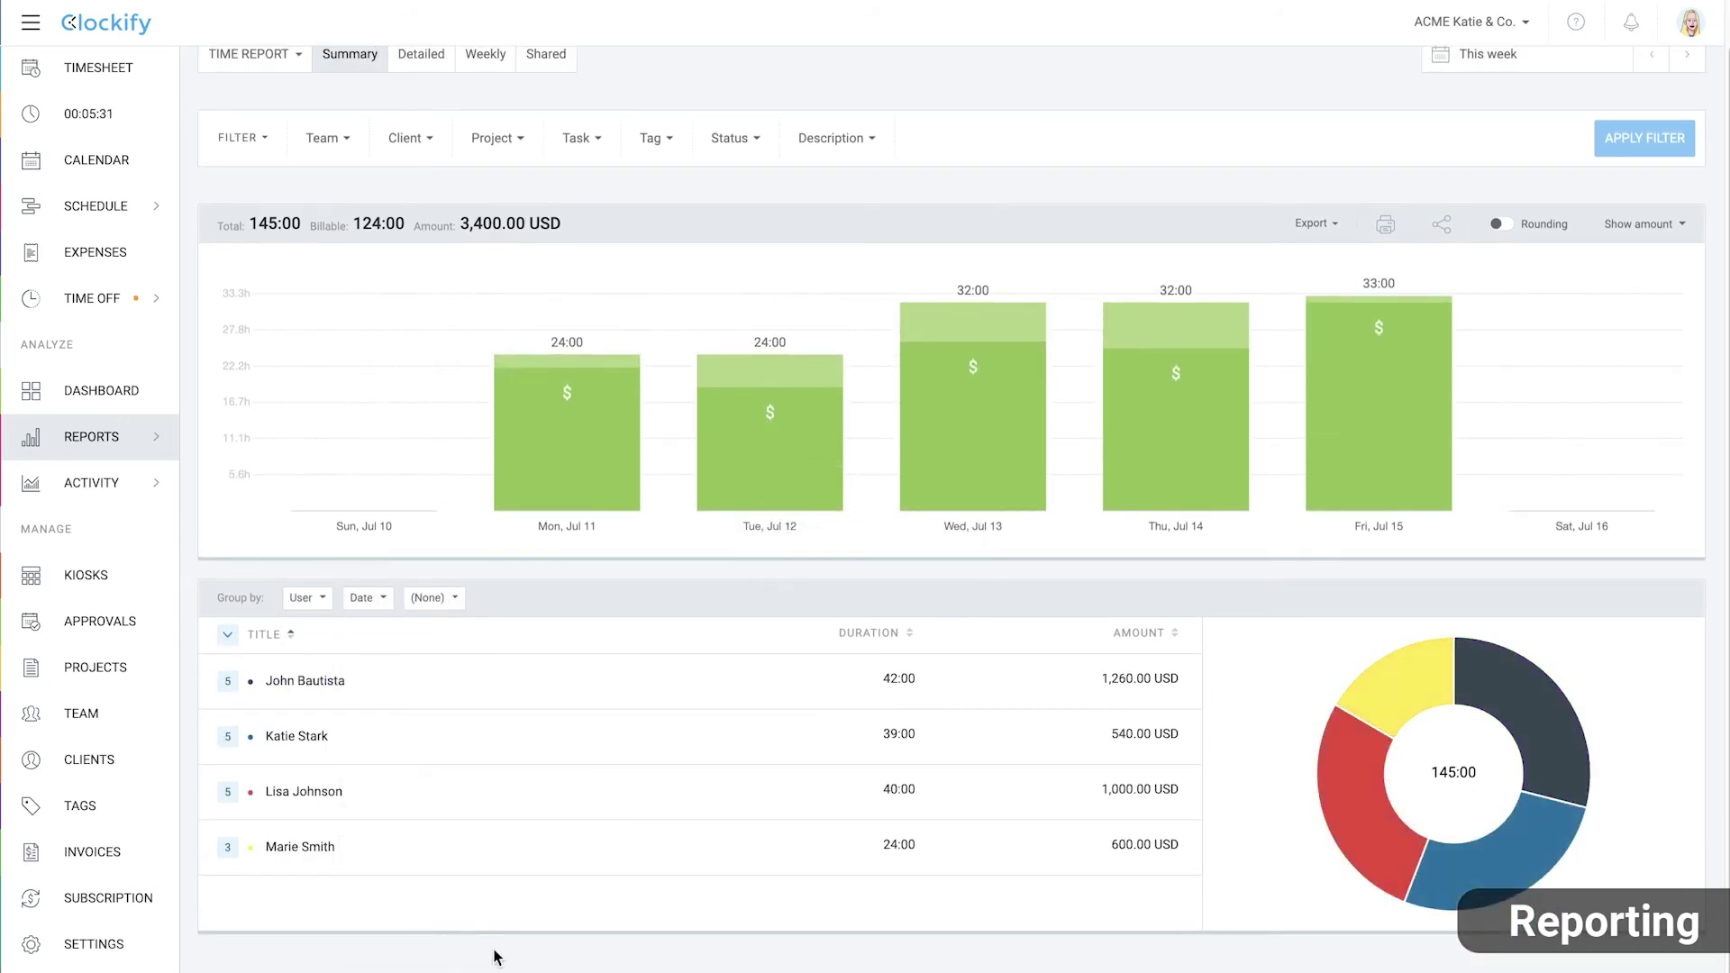
left_click(442, 597)
left_click(443, 674)
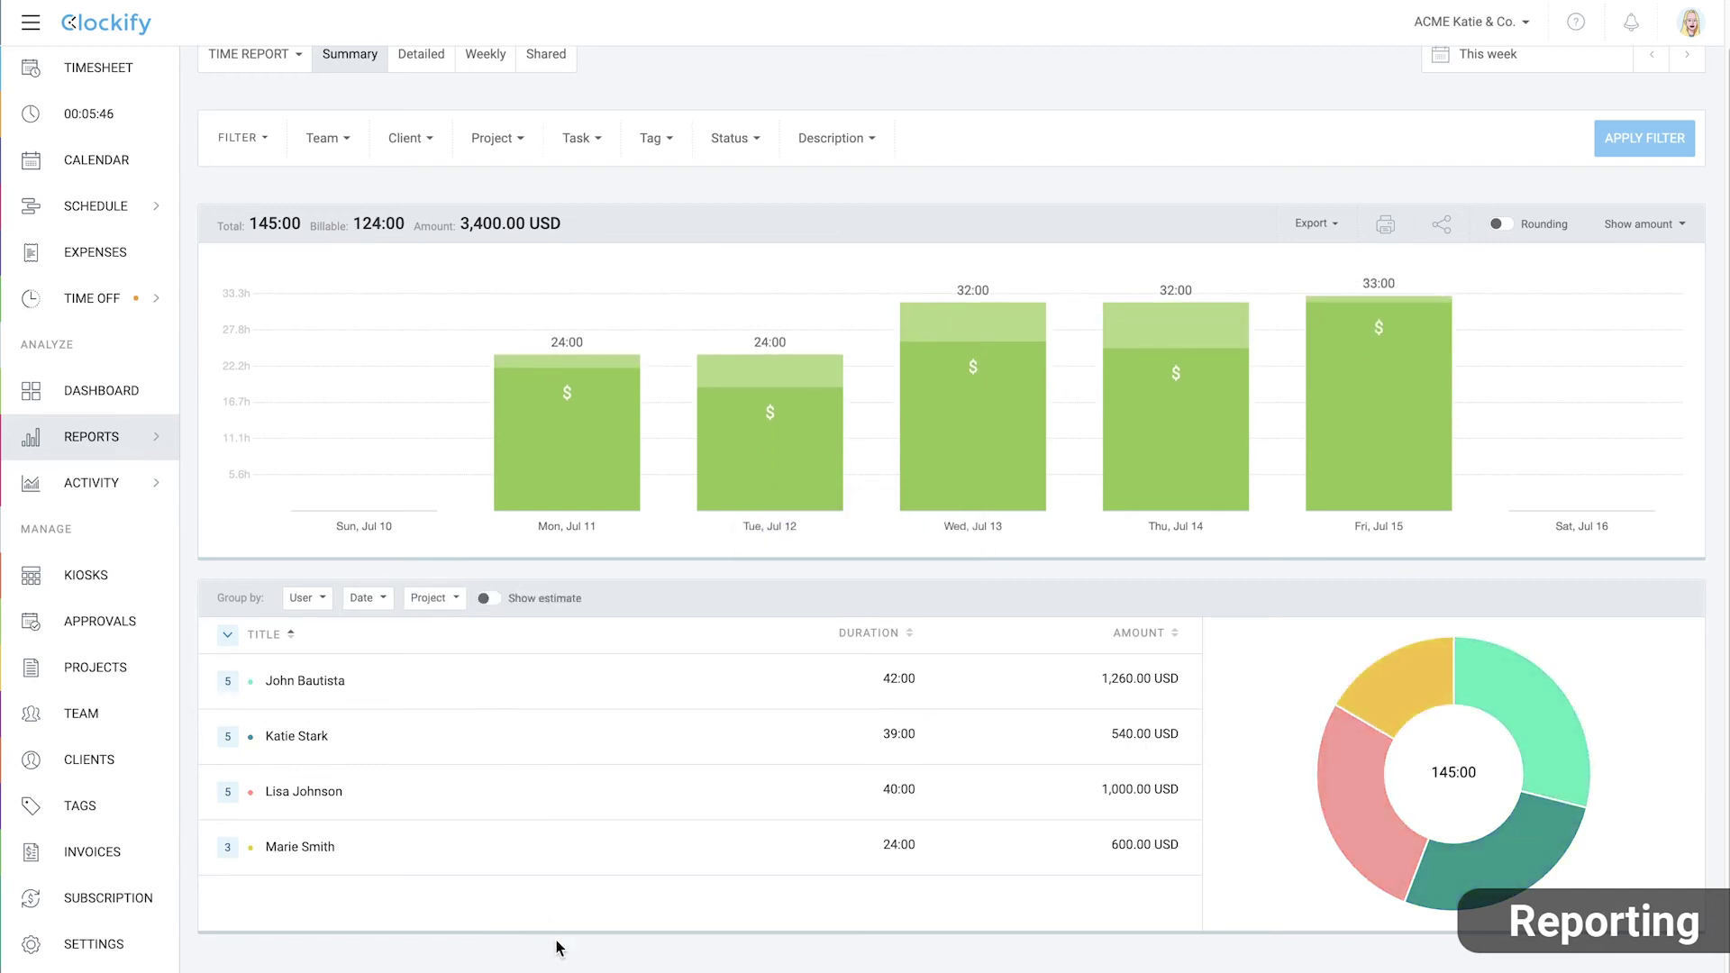
scroll(559, 948, "up", 1)
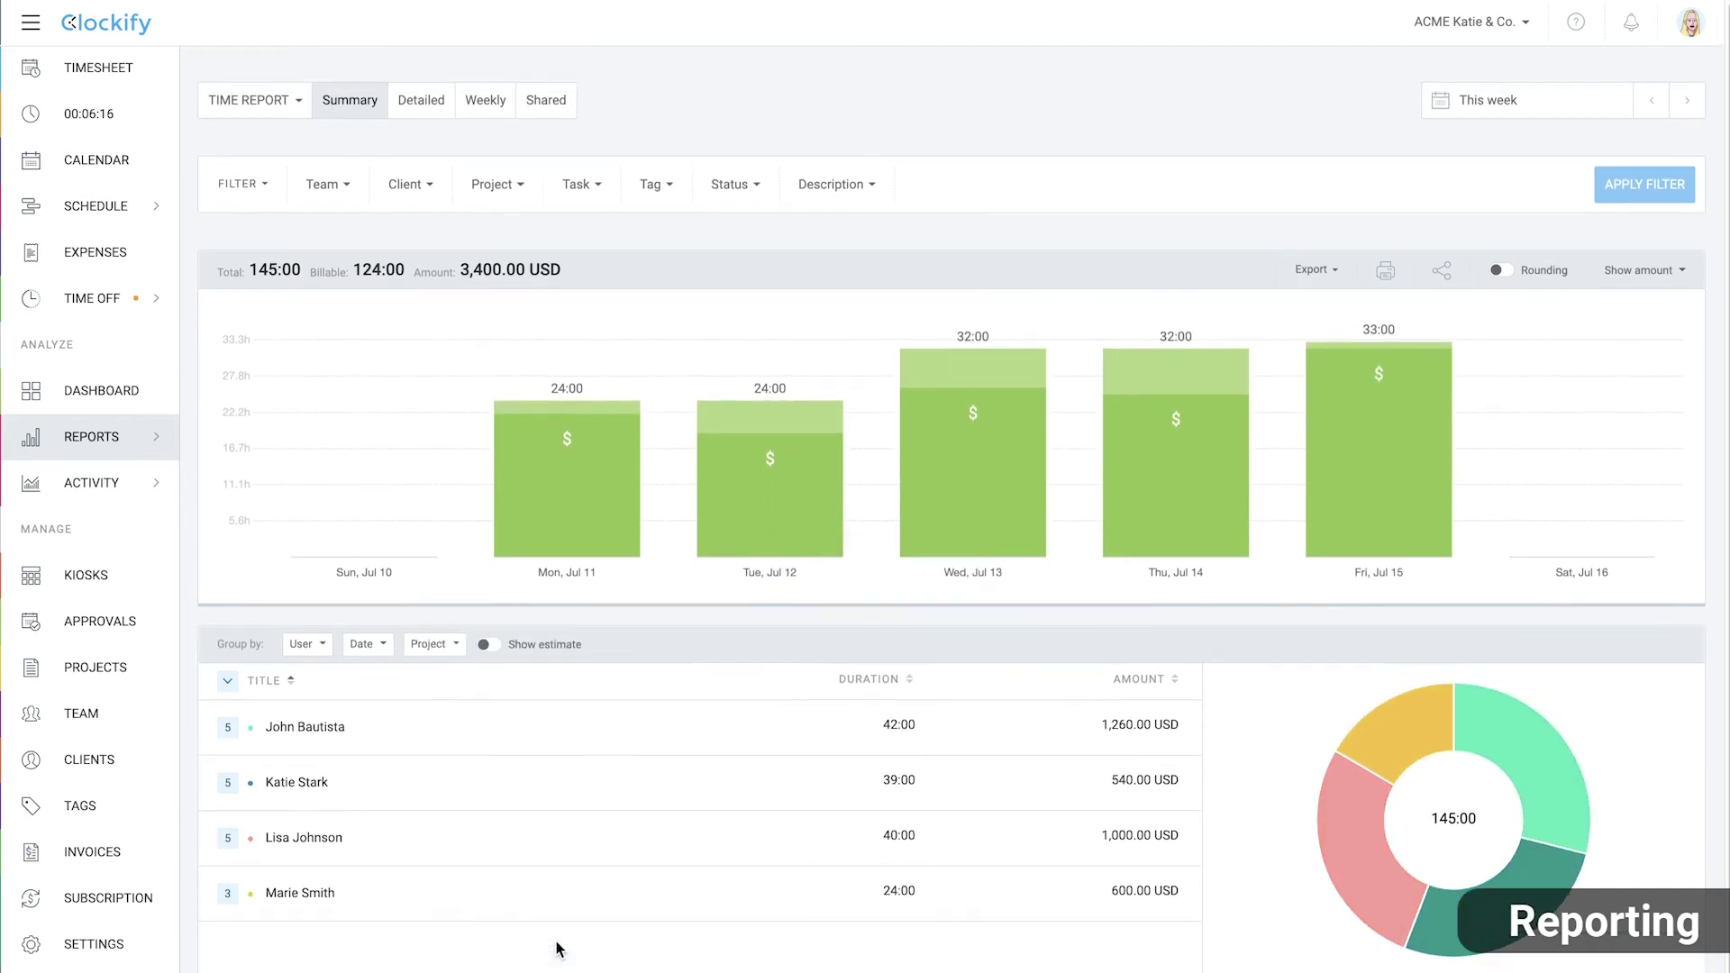
In workspace Settings, set the second Organize time by level to Location, then return to Reports
left_click(94, 943)
scroll(482, 579, "down", 3)
scroll(494, 612, "down", 3)
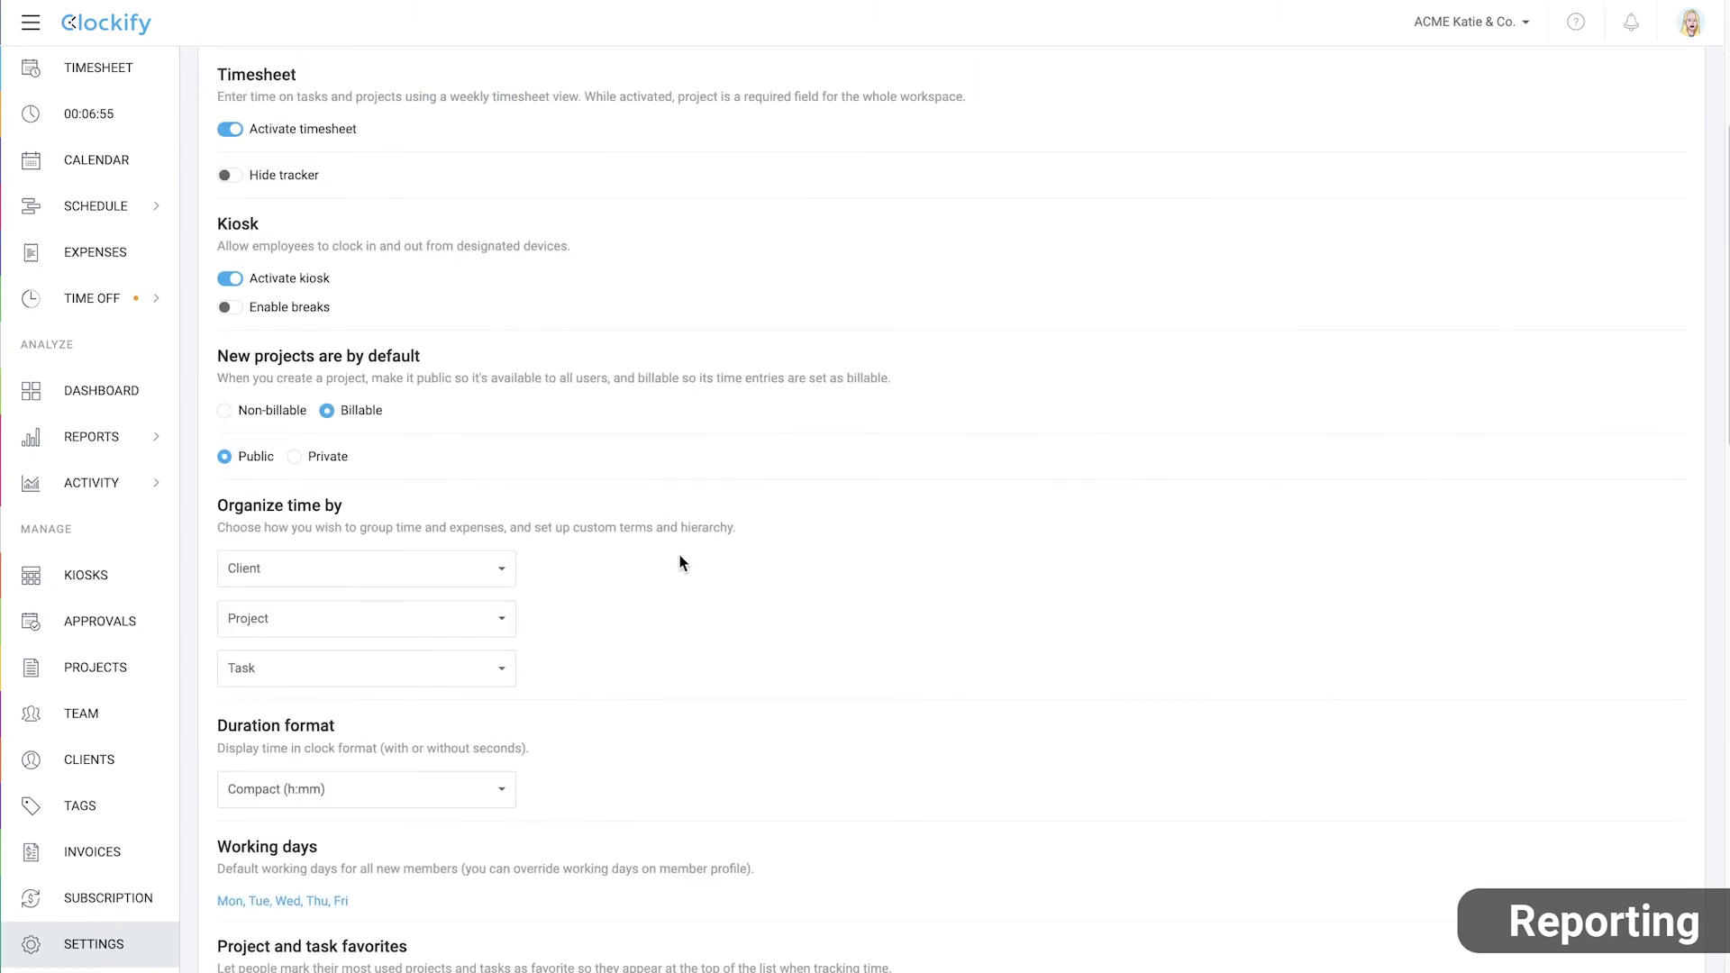
left_click(490, 618)
left_click(305, 698)
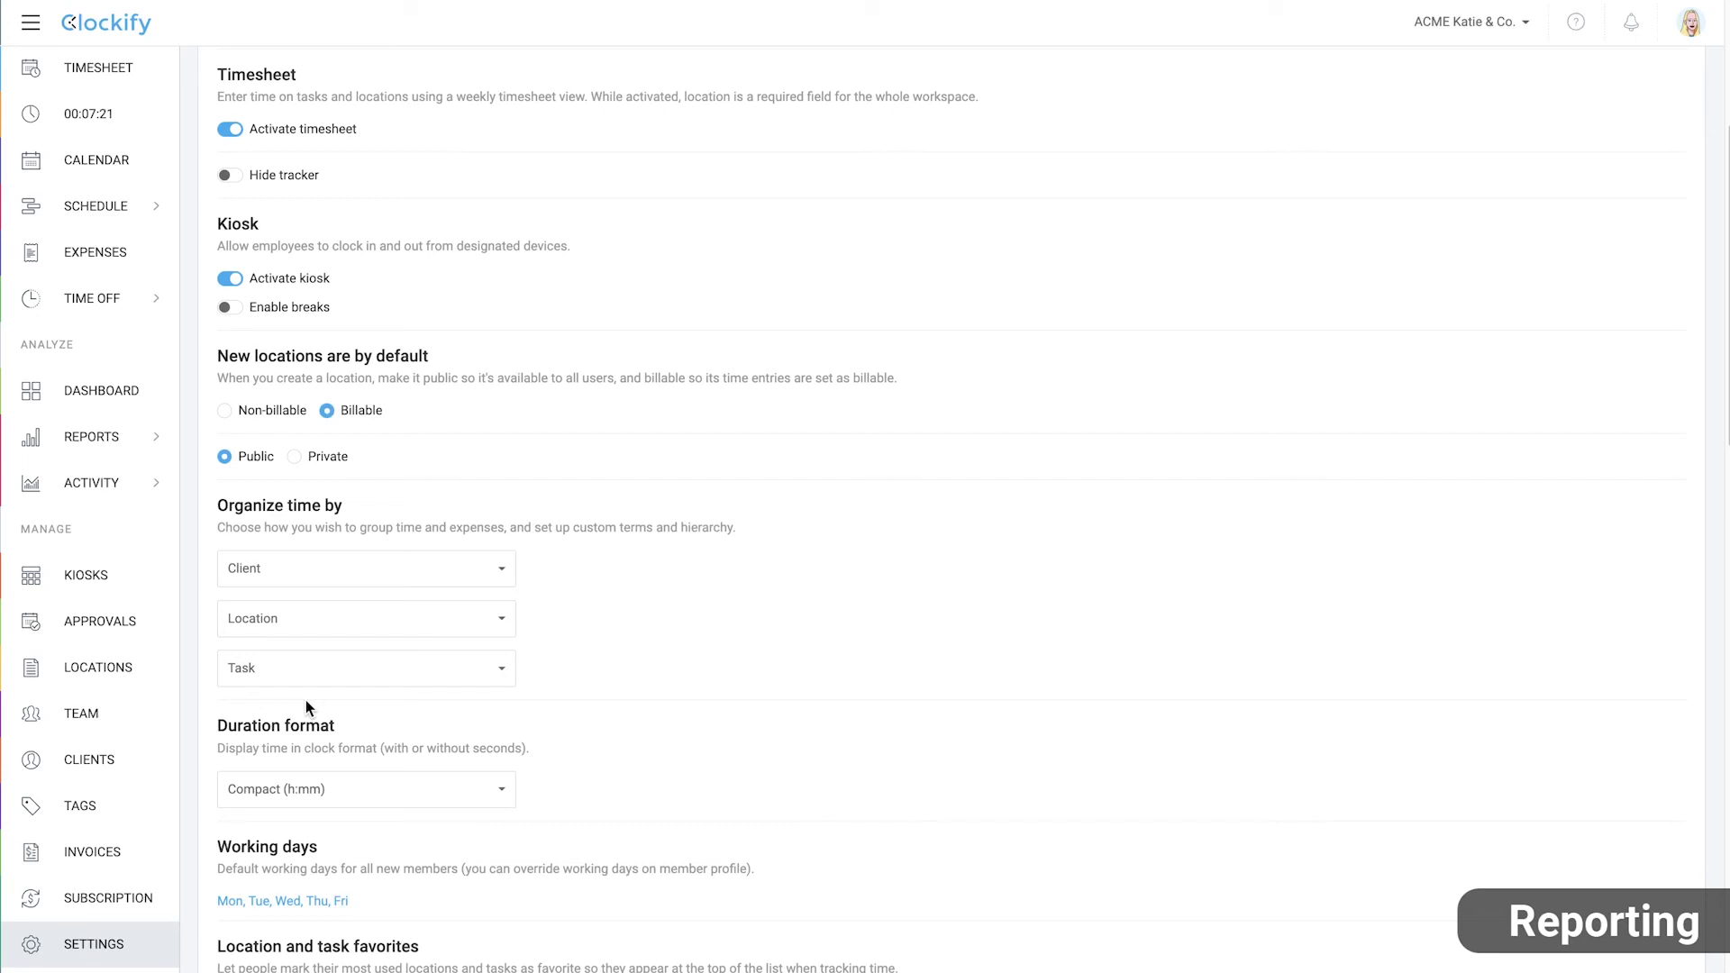
left_click(91, 436)
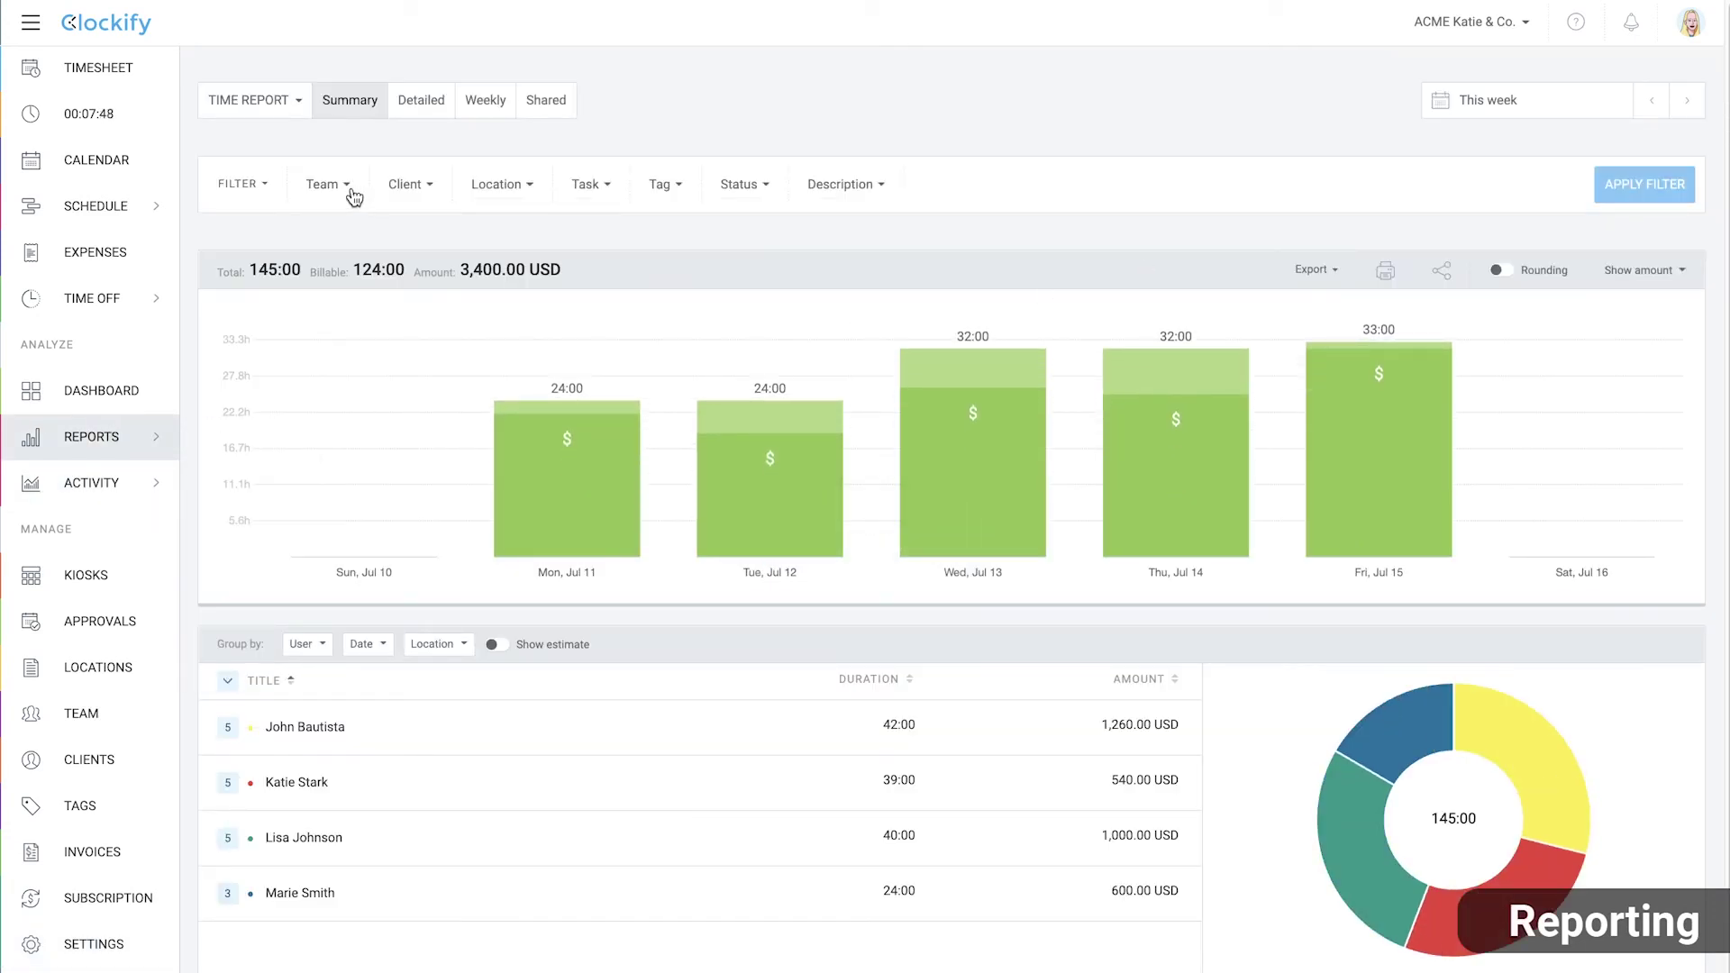
Filter the report to one team member and all Locations, covering Last week
left_click(346, 185)
scroll(320, 432, "down", 2)
left_click(316, 447)
left_click(766, 232)
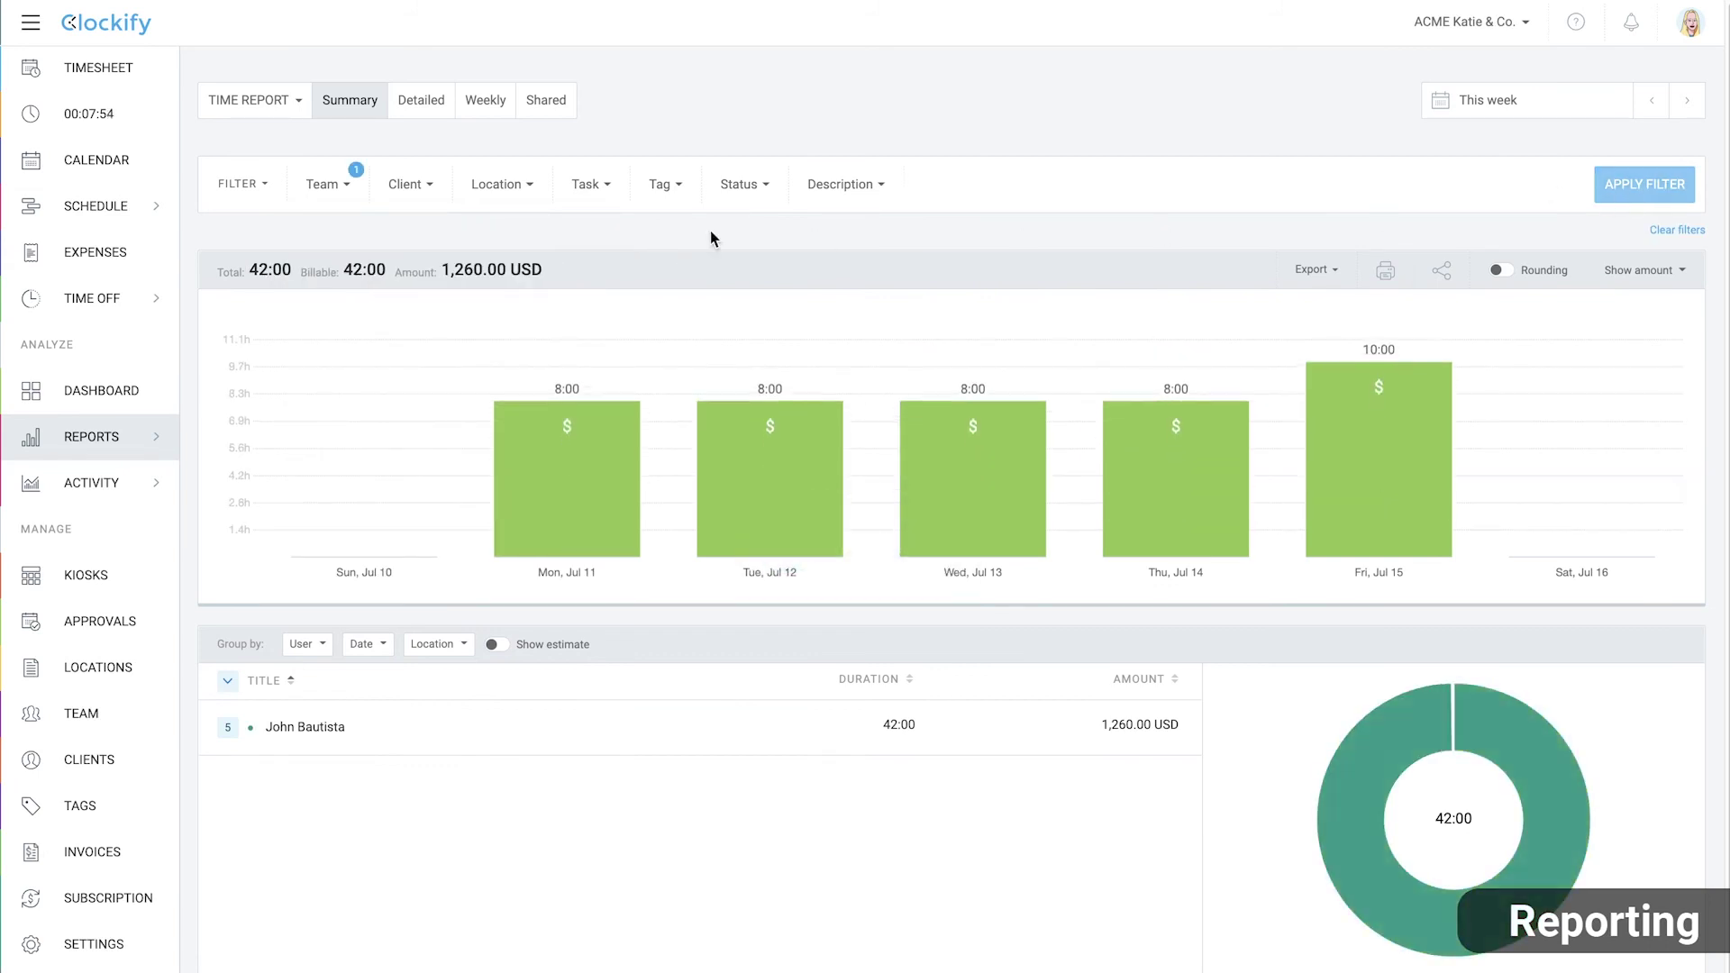
left_click(515, 184)
left_click(484, 324)
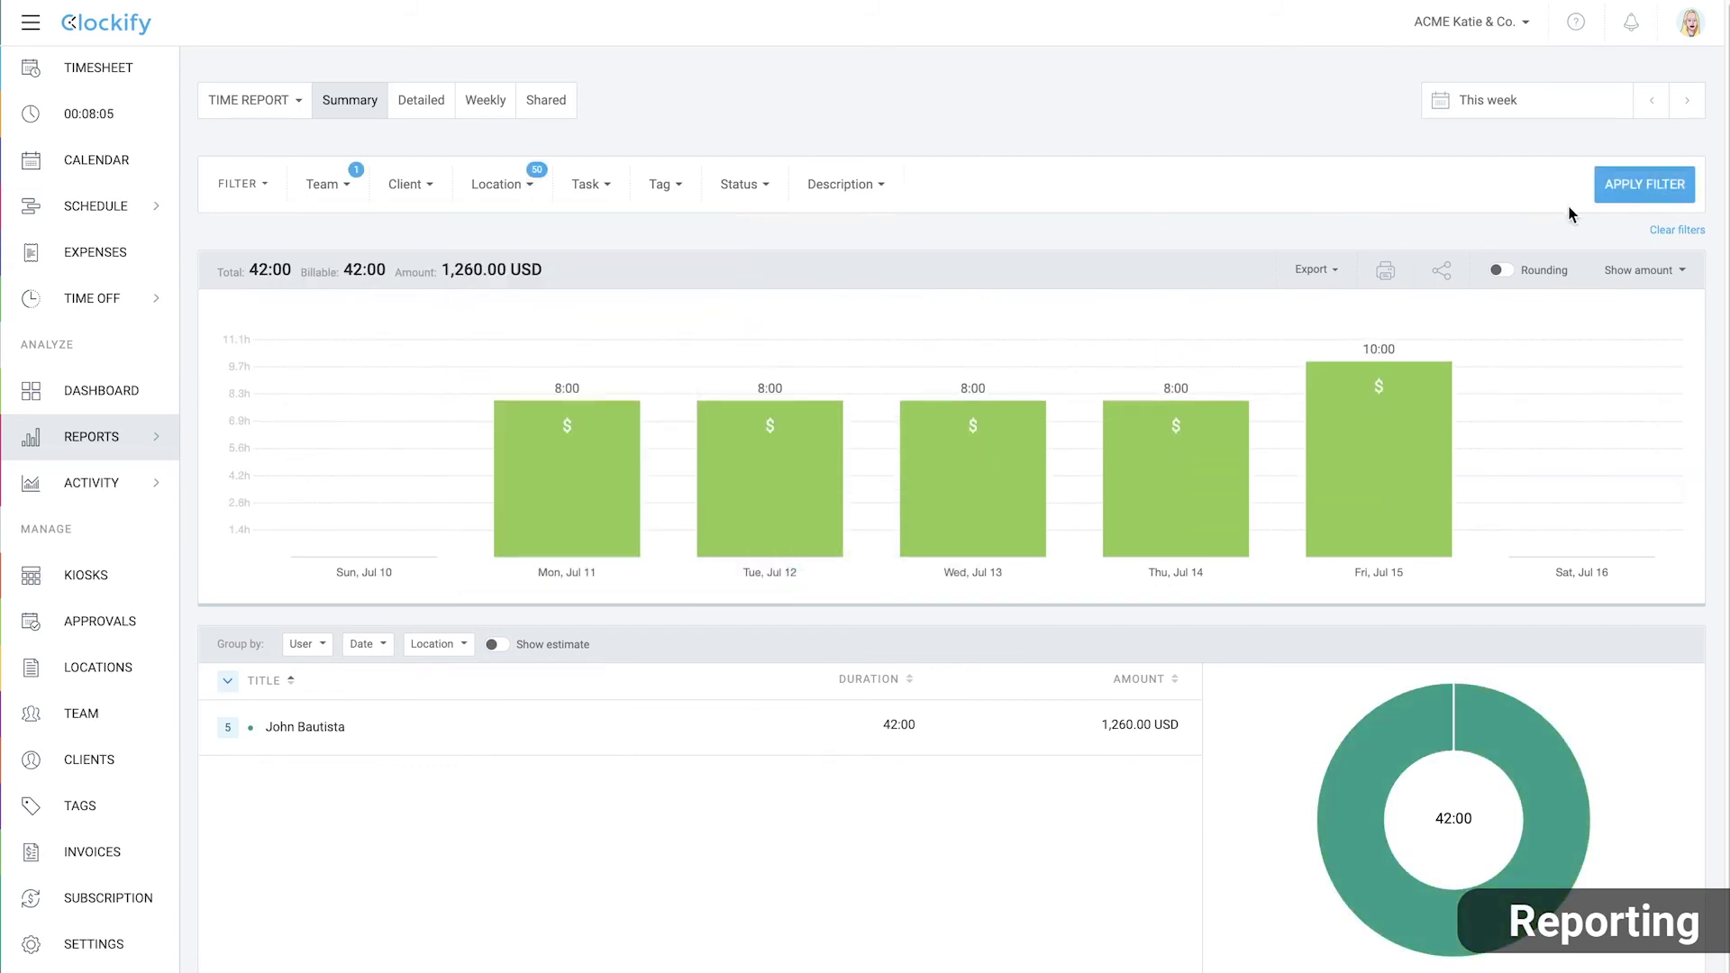
left_click(1612, 186)
left_click(1528, 99)
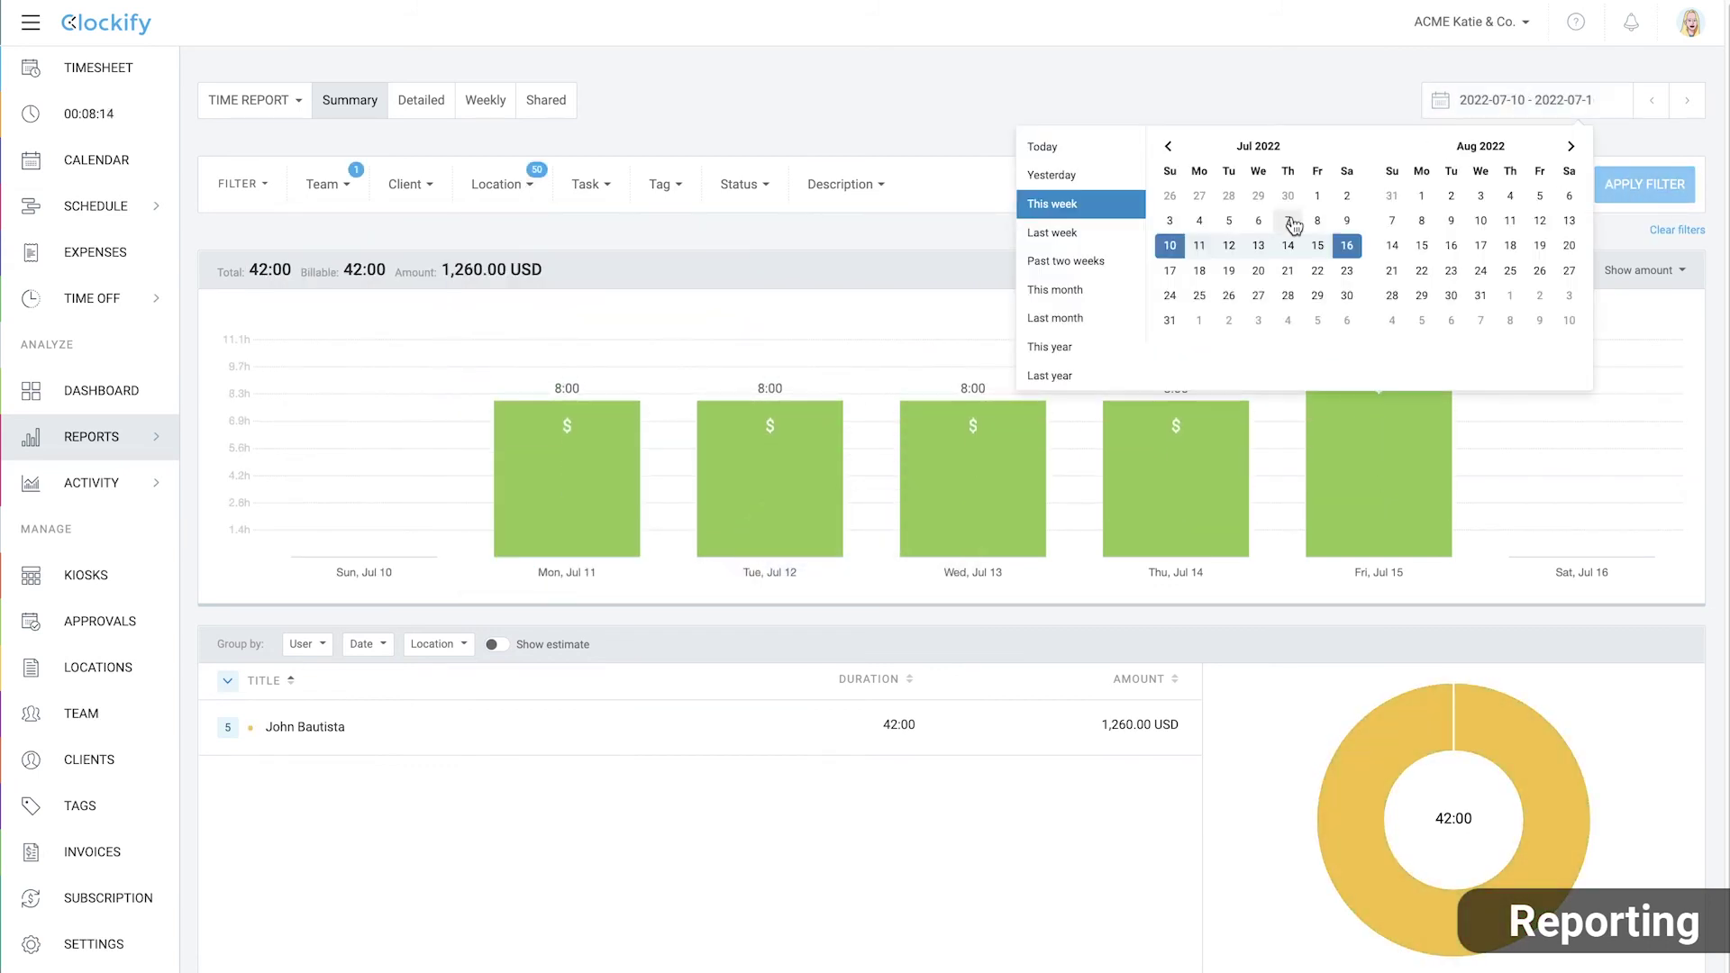
left_click(1063, 234)
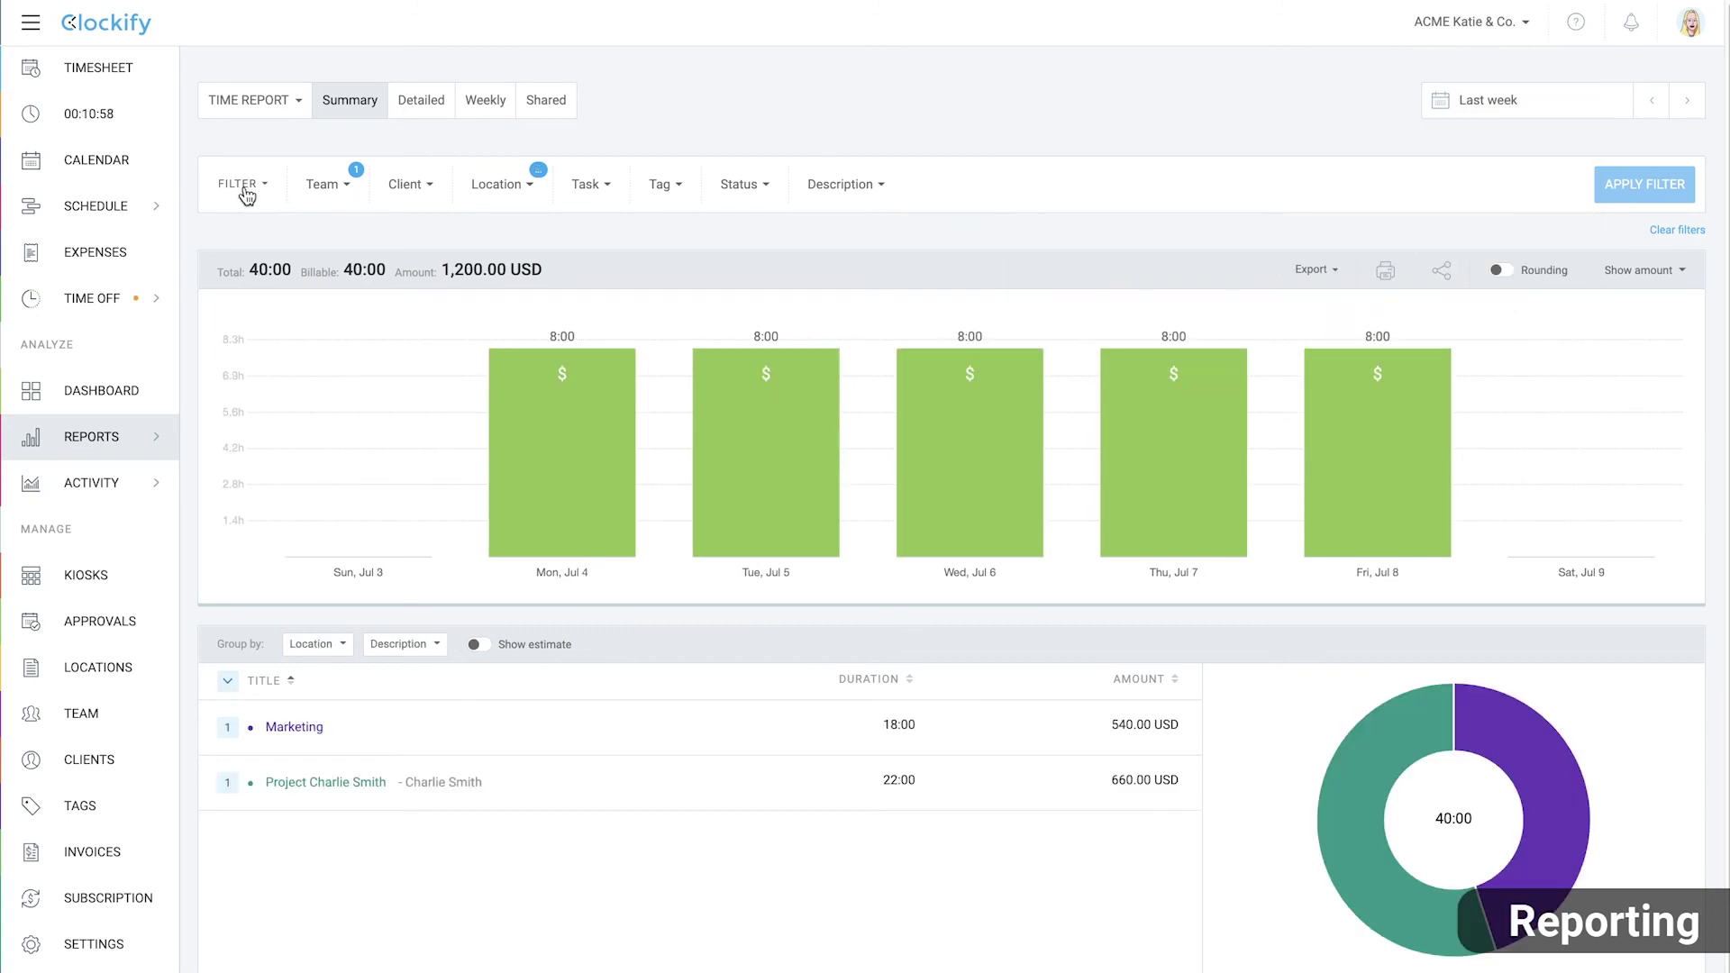
Add a Kiosk filter to the report and switch to the Detailed entry list
left_click(242, 185)
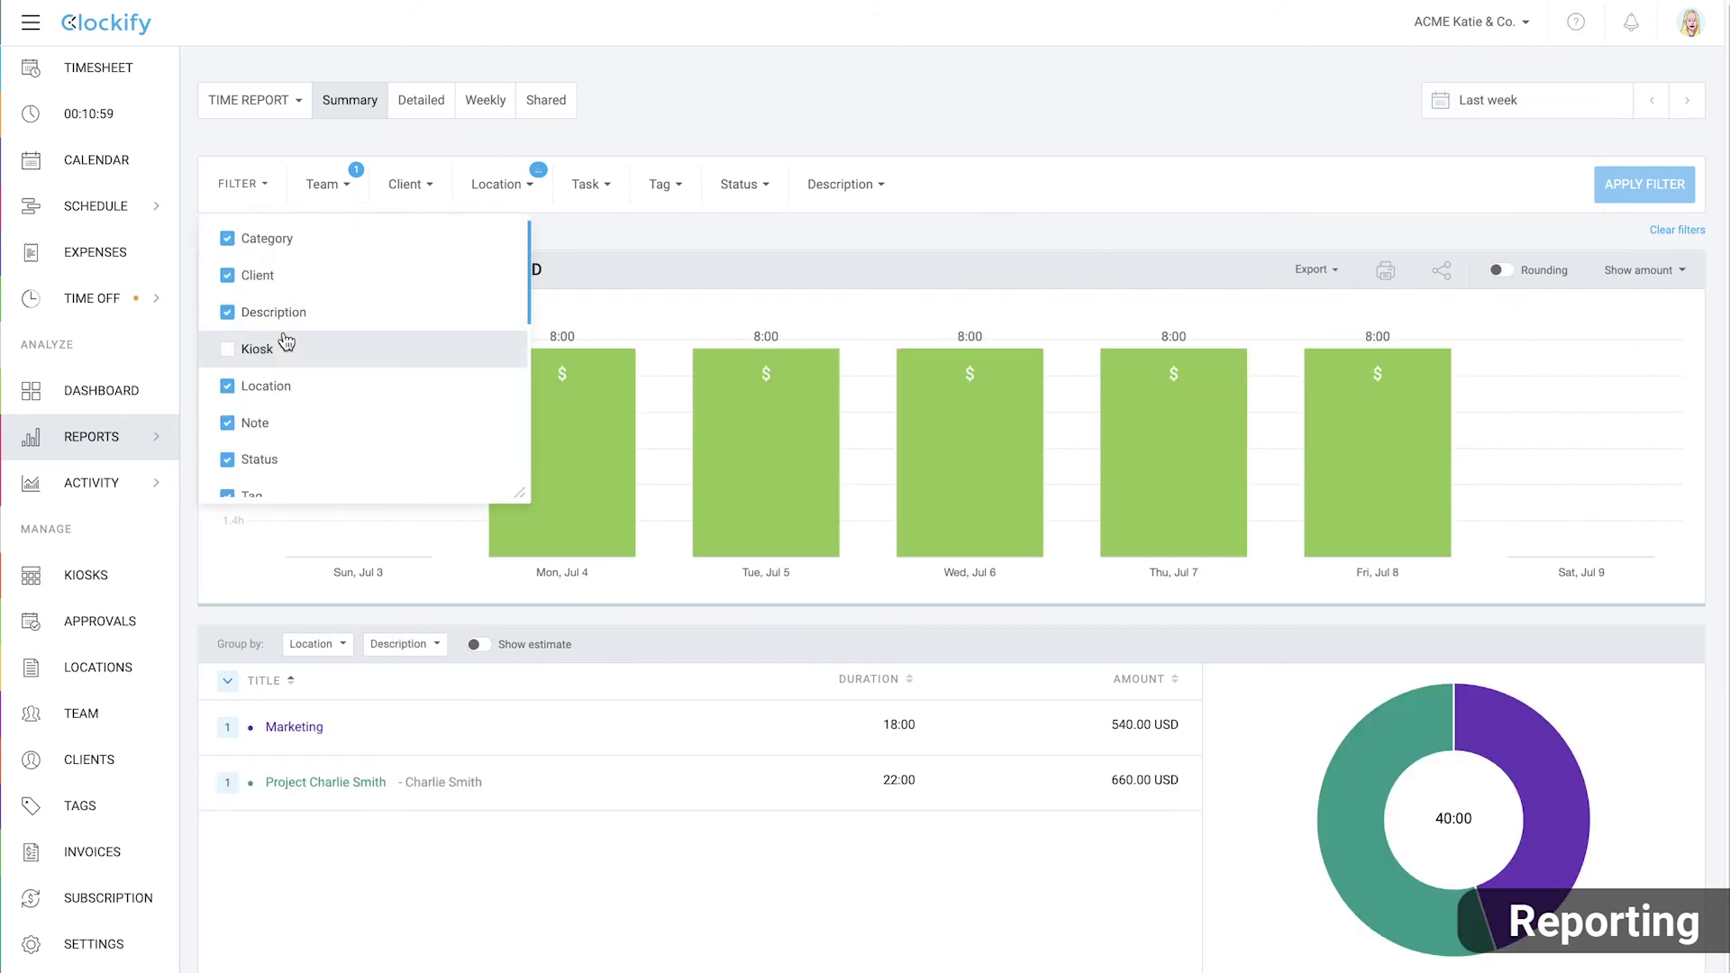
left_click(227, 349)
left_click(698, 235)
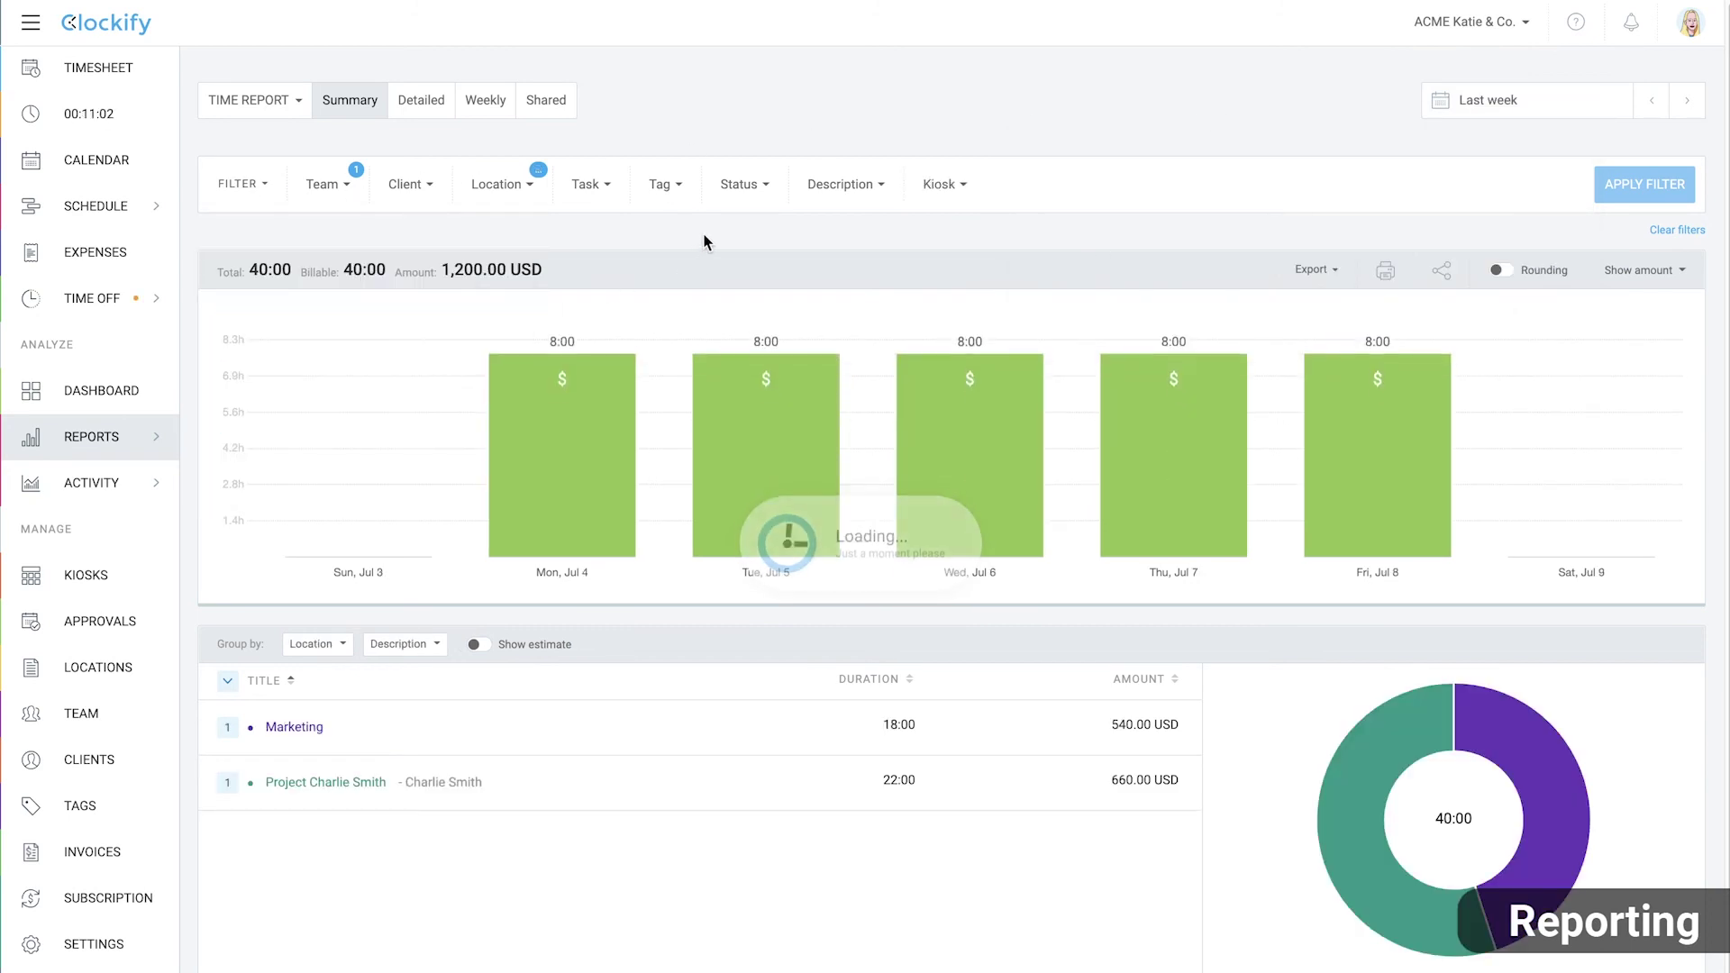
left_click(944, 186)
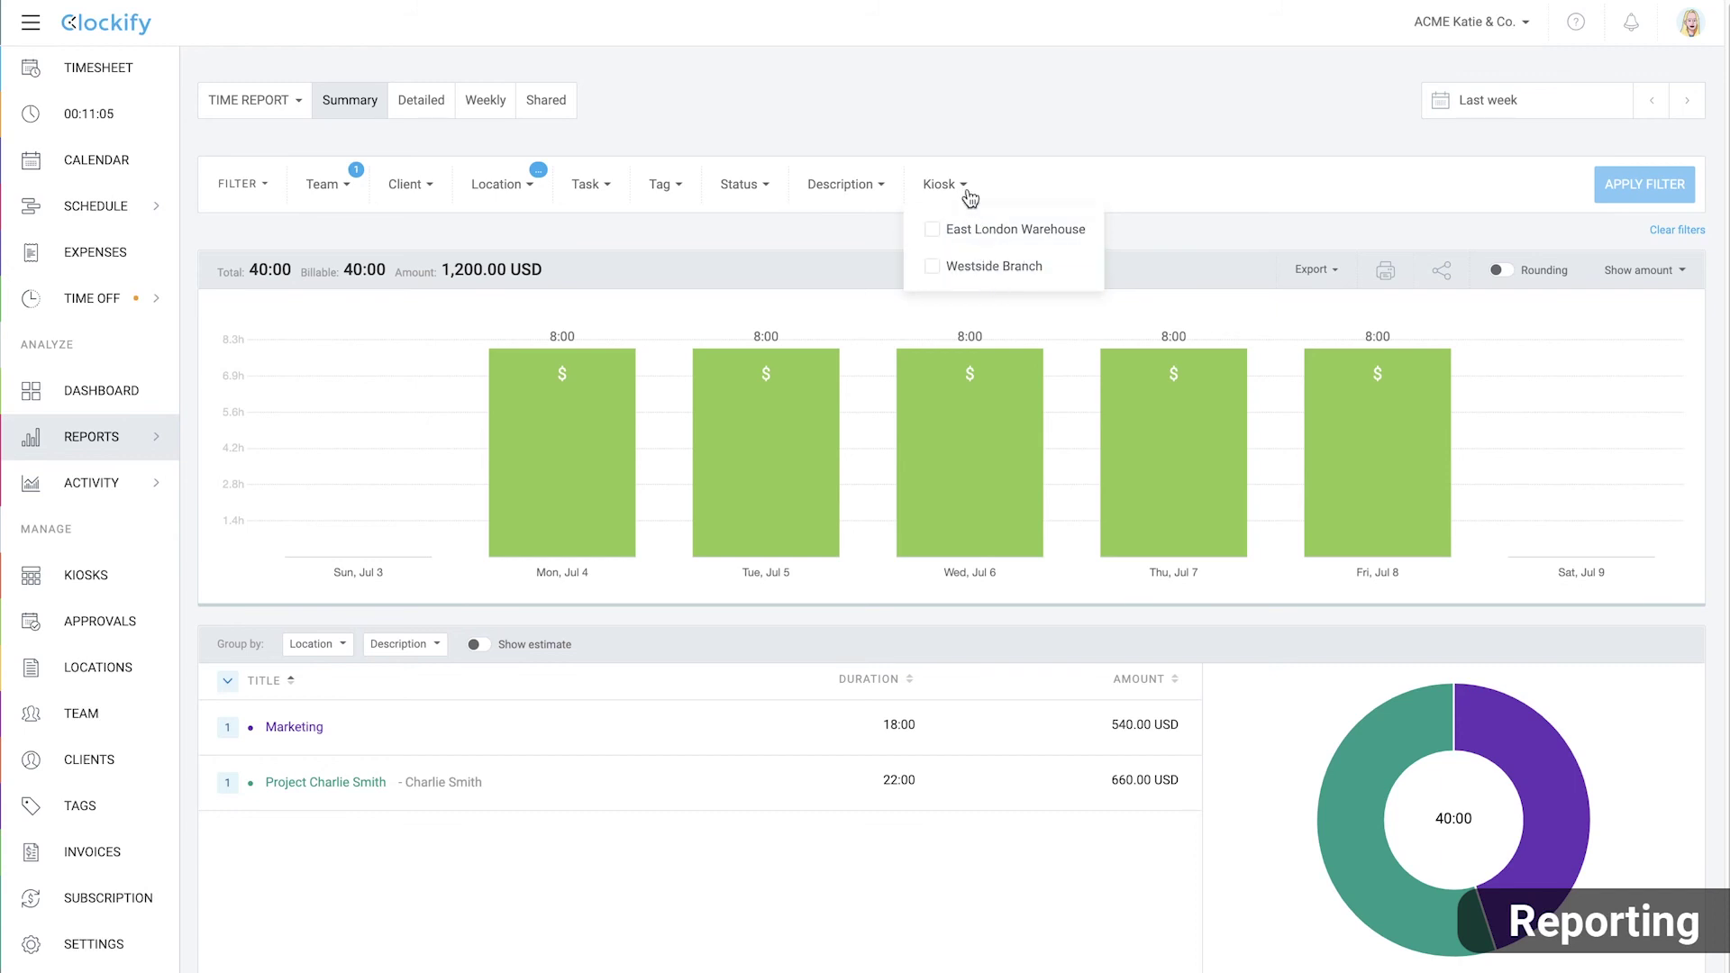
left_click(967, 189)
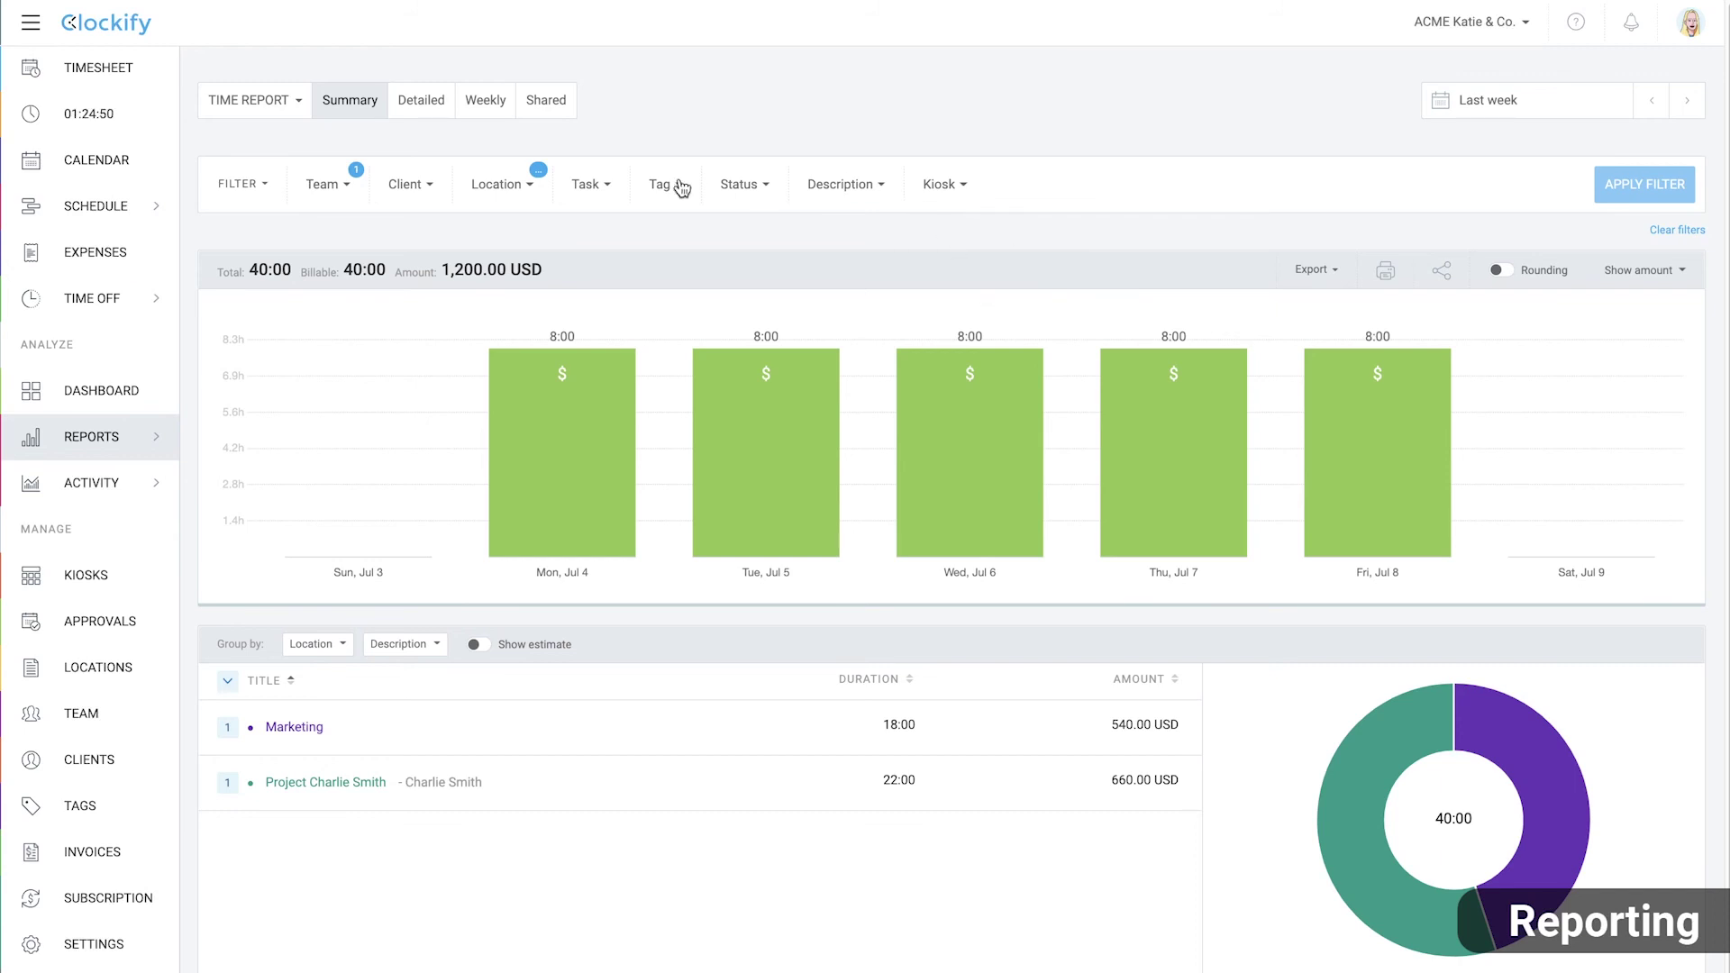
left_click(422, 101)
left_click(1324, 325)
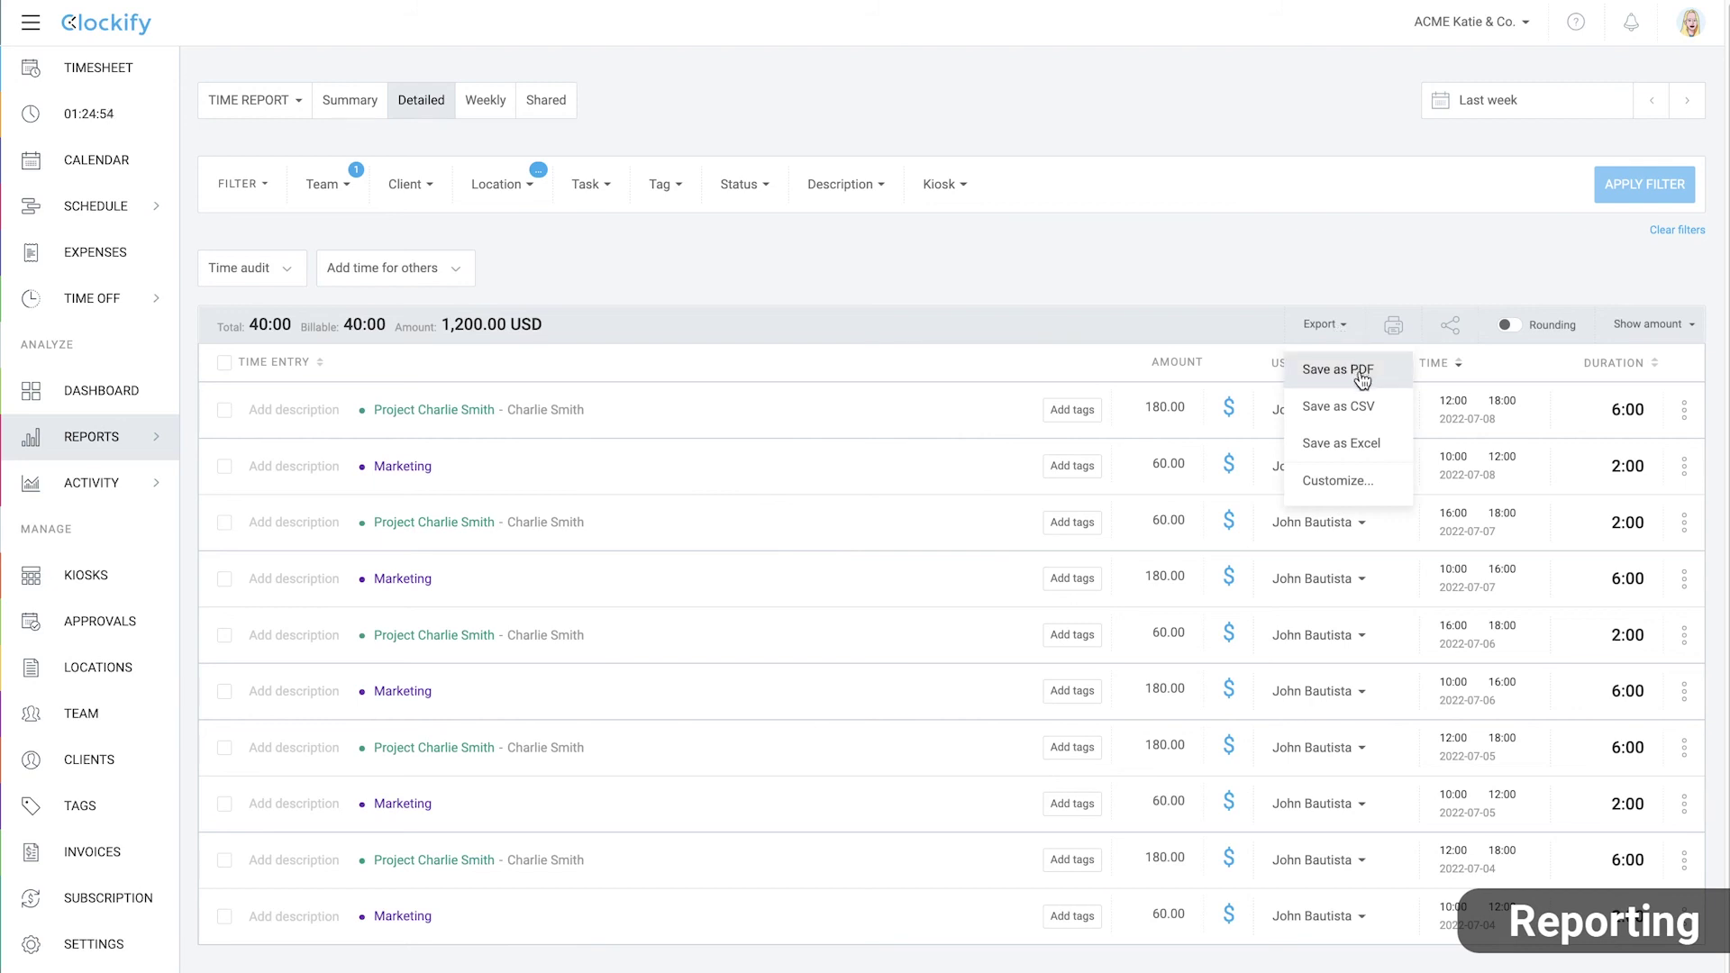
Name the custom detailed export 'Report #15', untick Pay and tick Group
left_click(1374, 472)
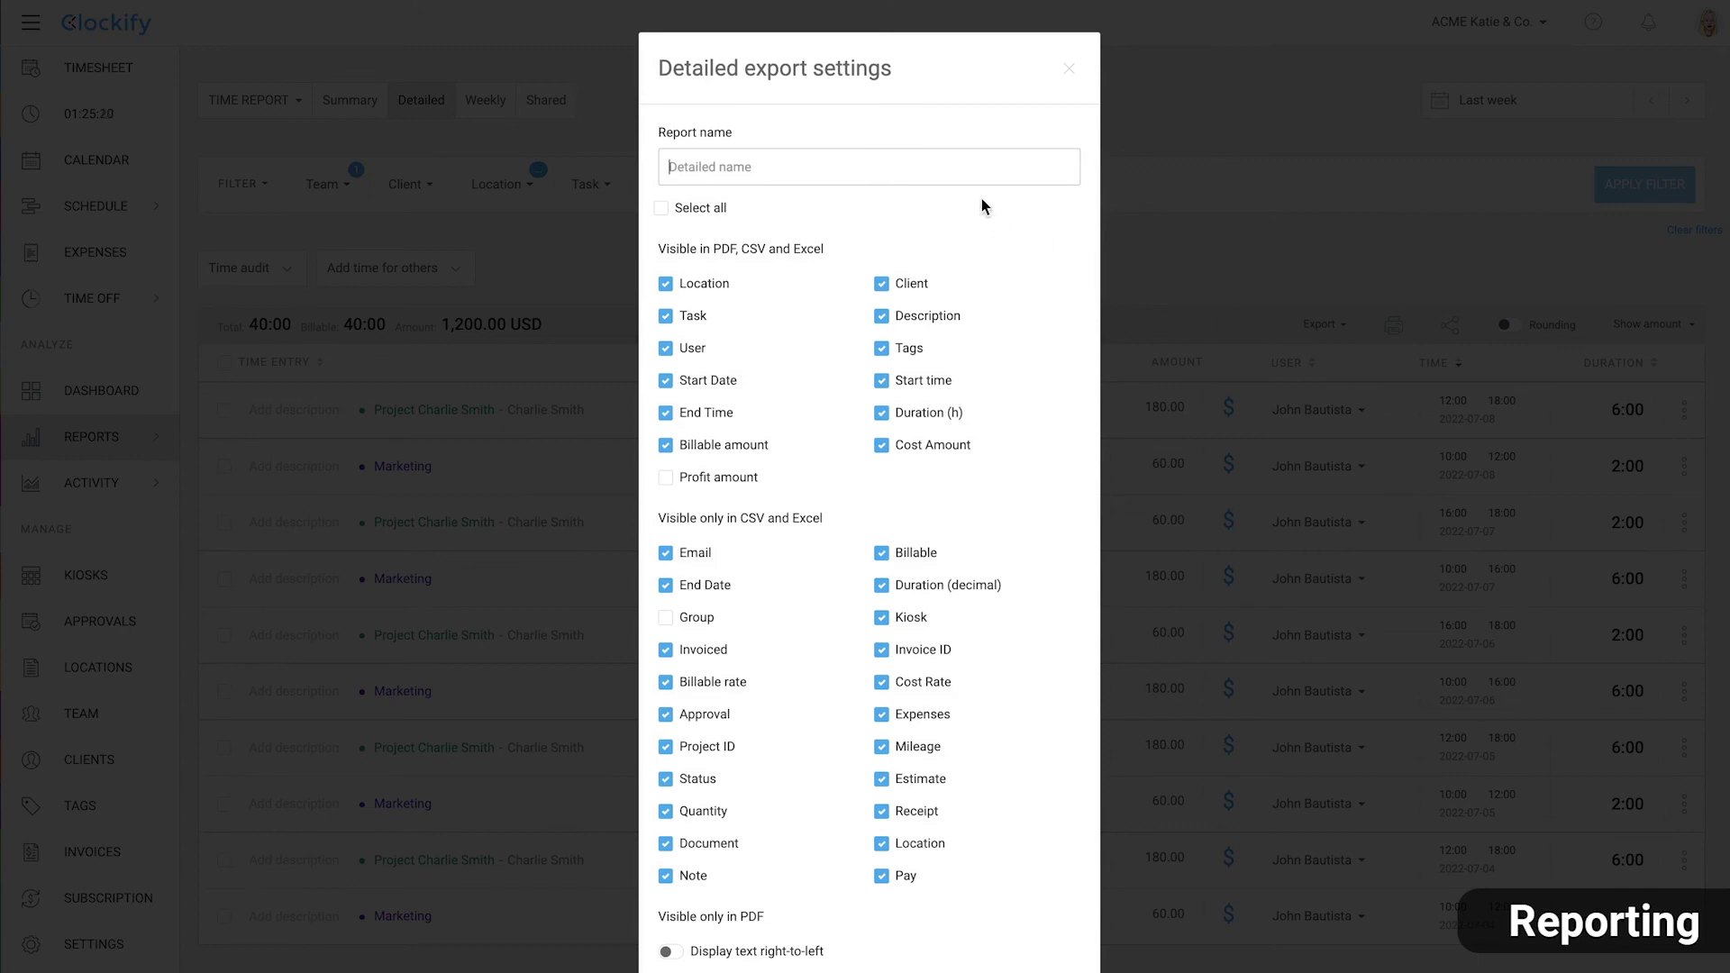
type("Report #15")
left_click(1009, 263)
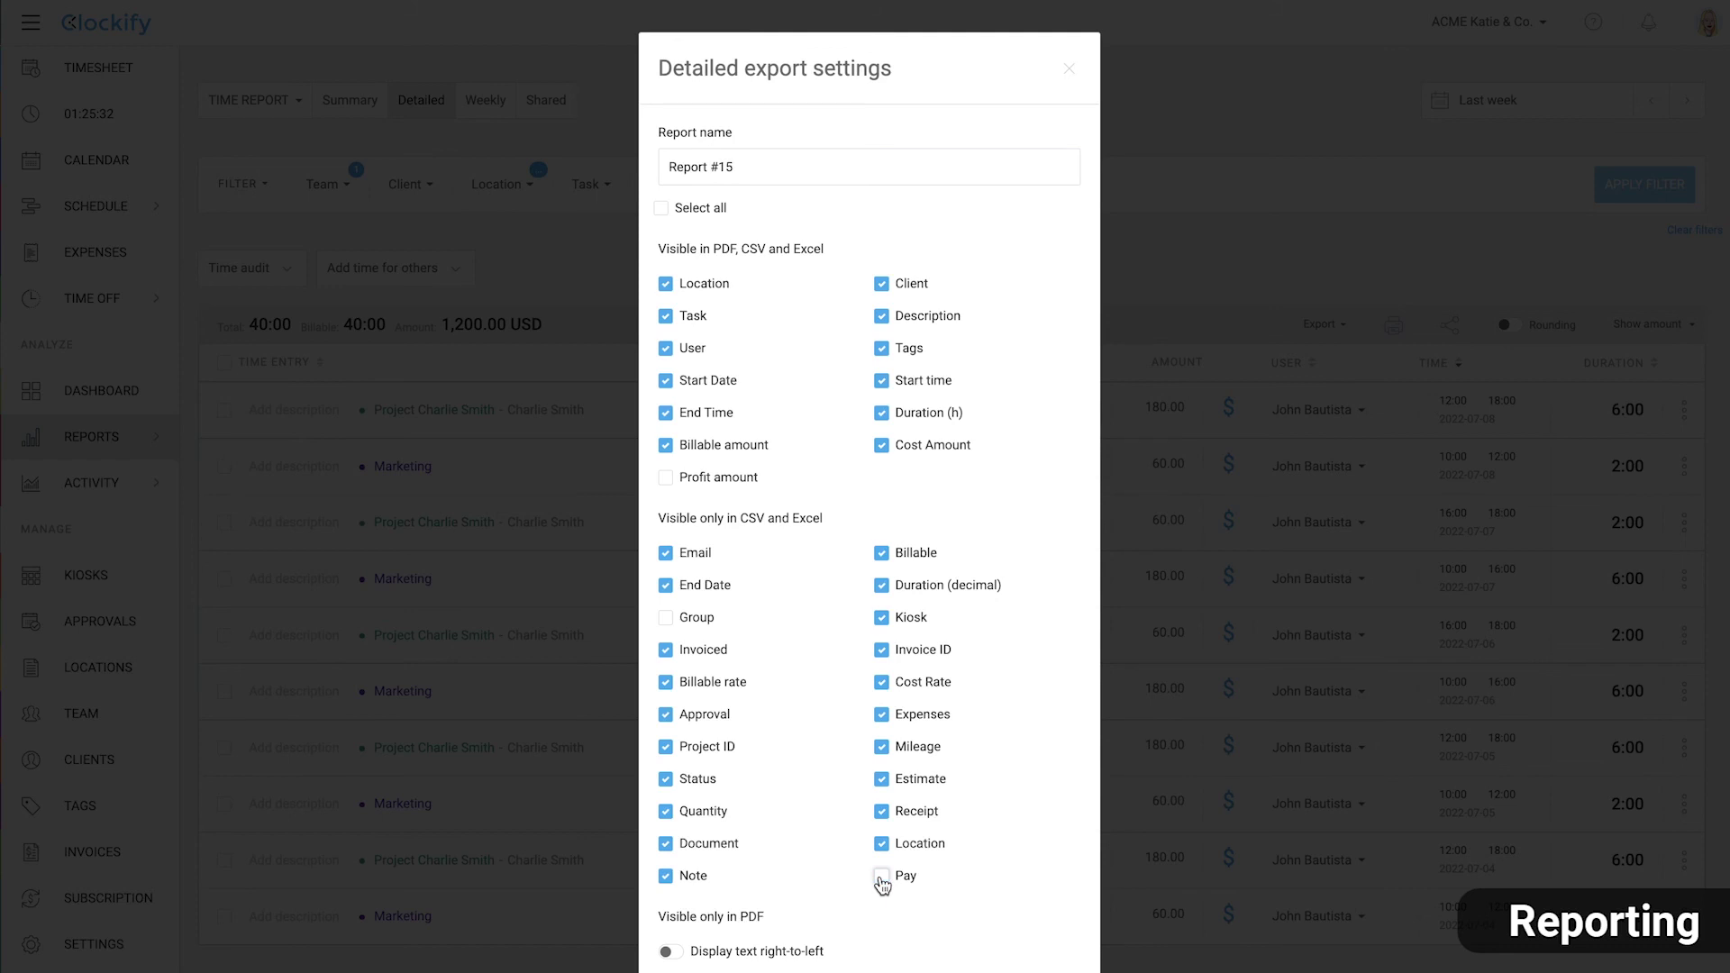
left_click(666, 619)
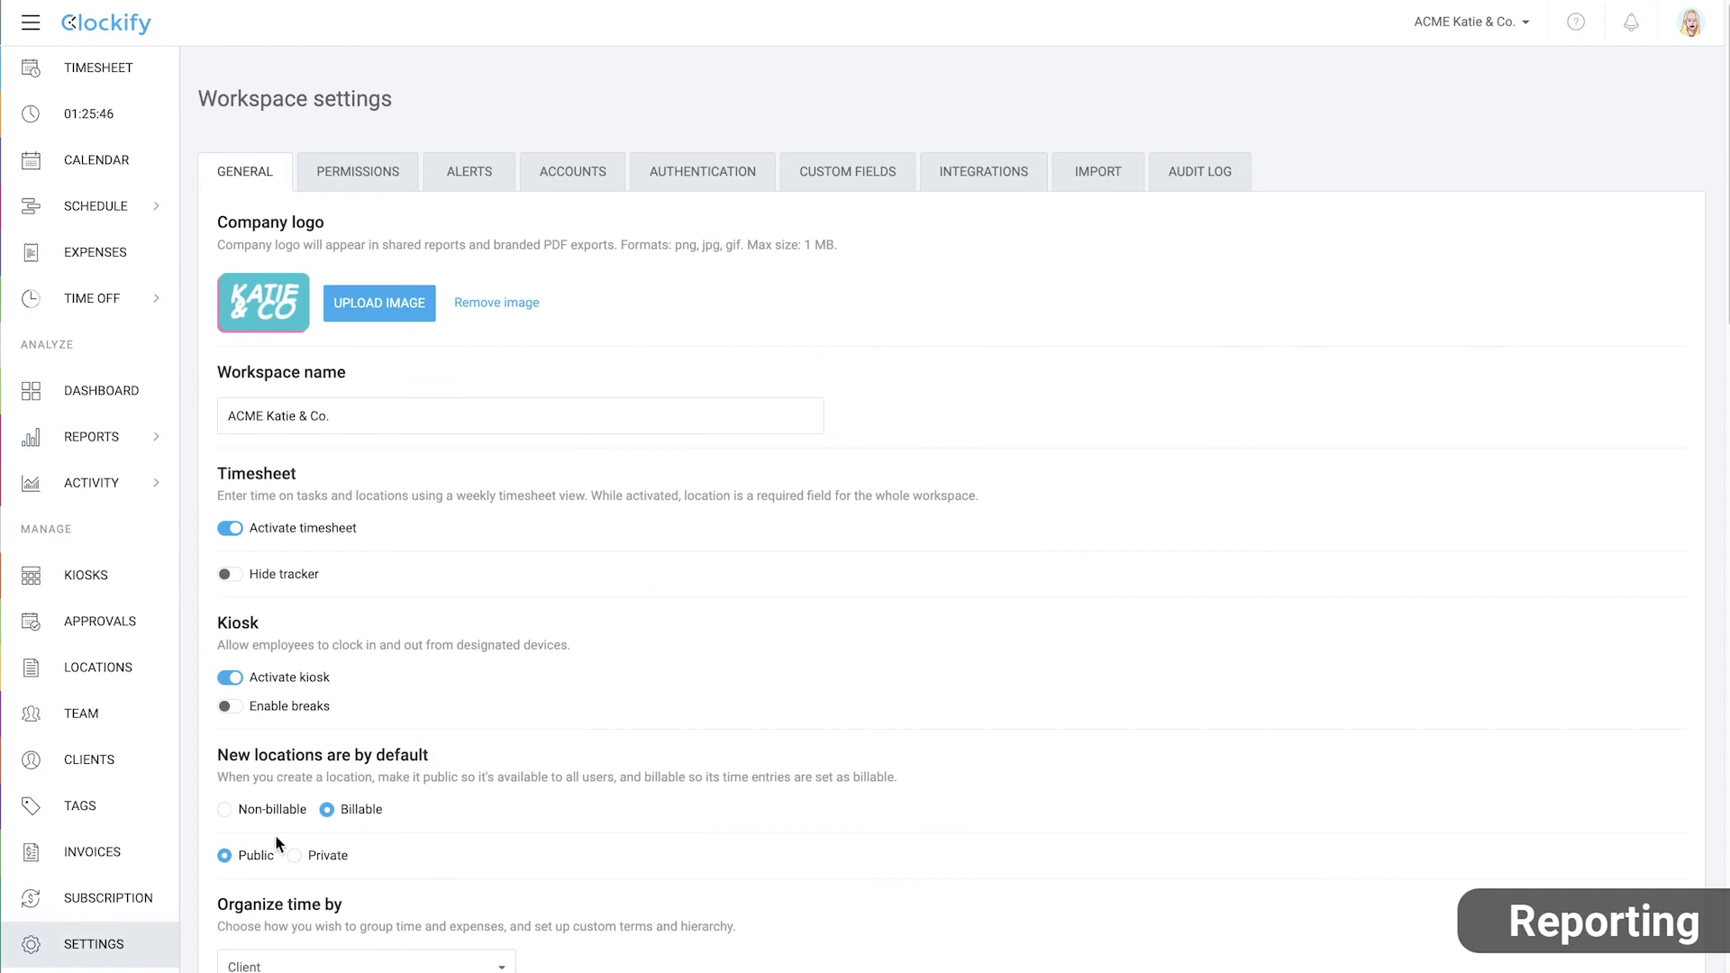
Move the Employee ID custom field into the Active user fields
left_click(849, 171)
scroll(761, 703, "down", 6)
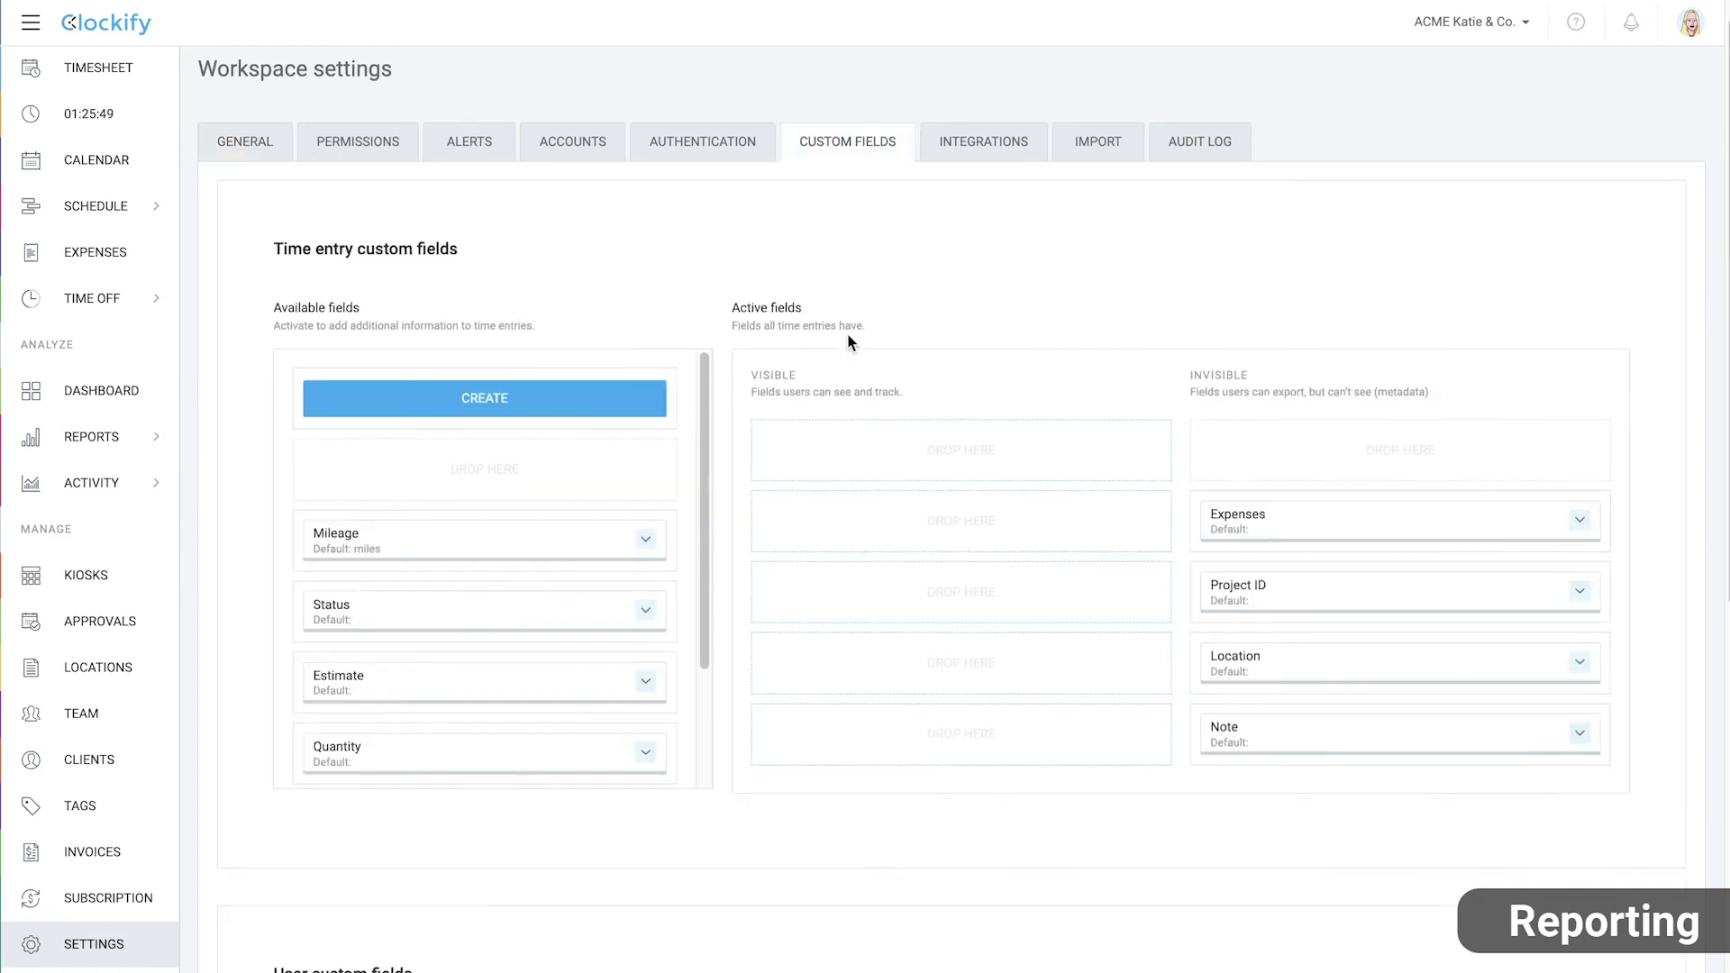
left_click_drag(532, 704, 1018, 635)
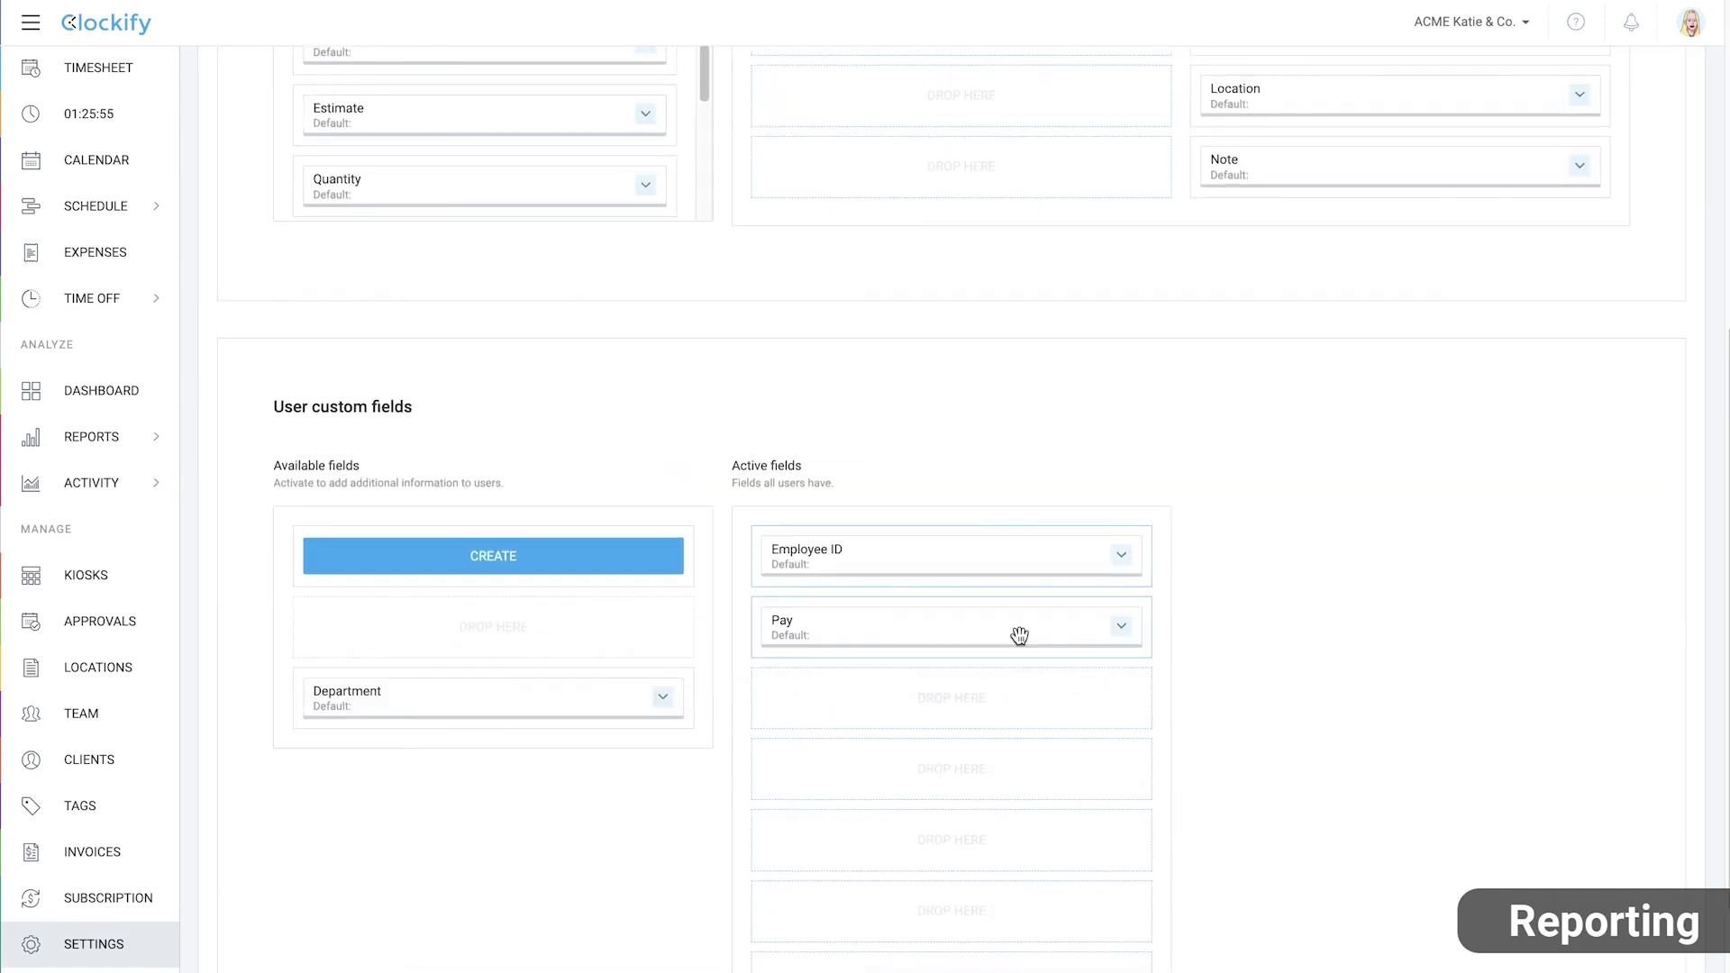
Enter the first team member's Employee ID in their profile and save it
left_click(143, 719)
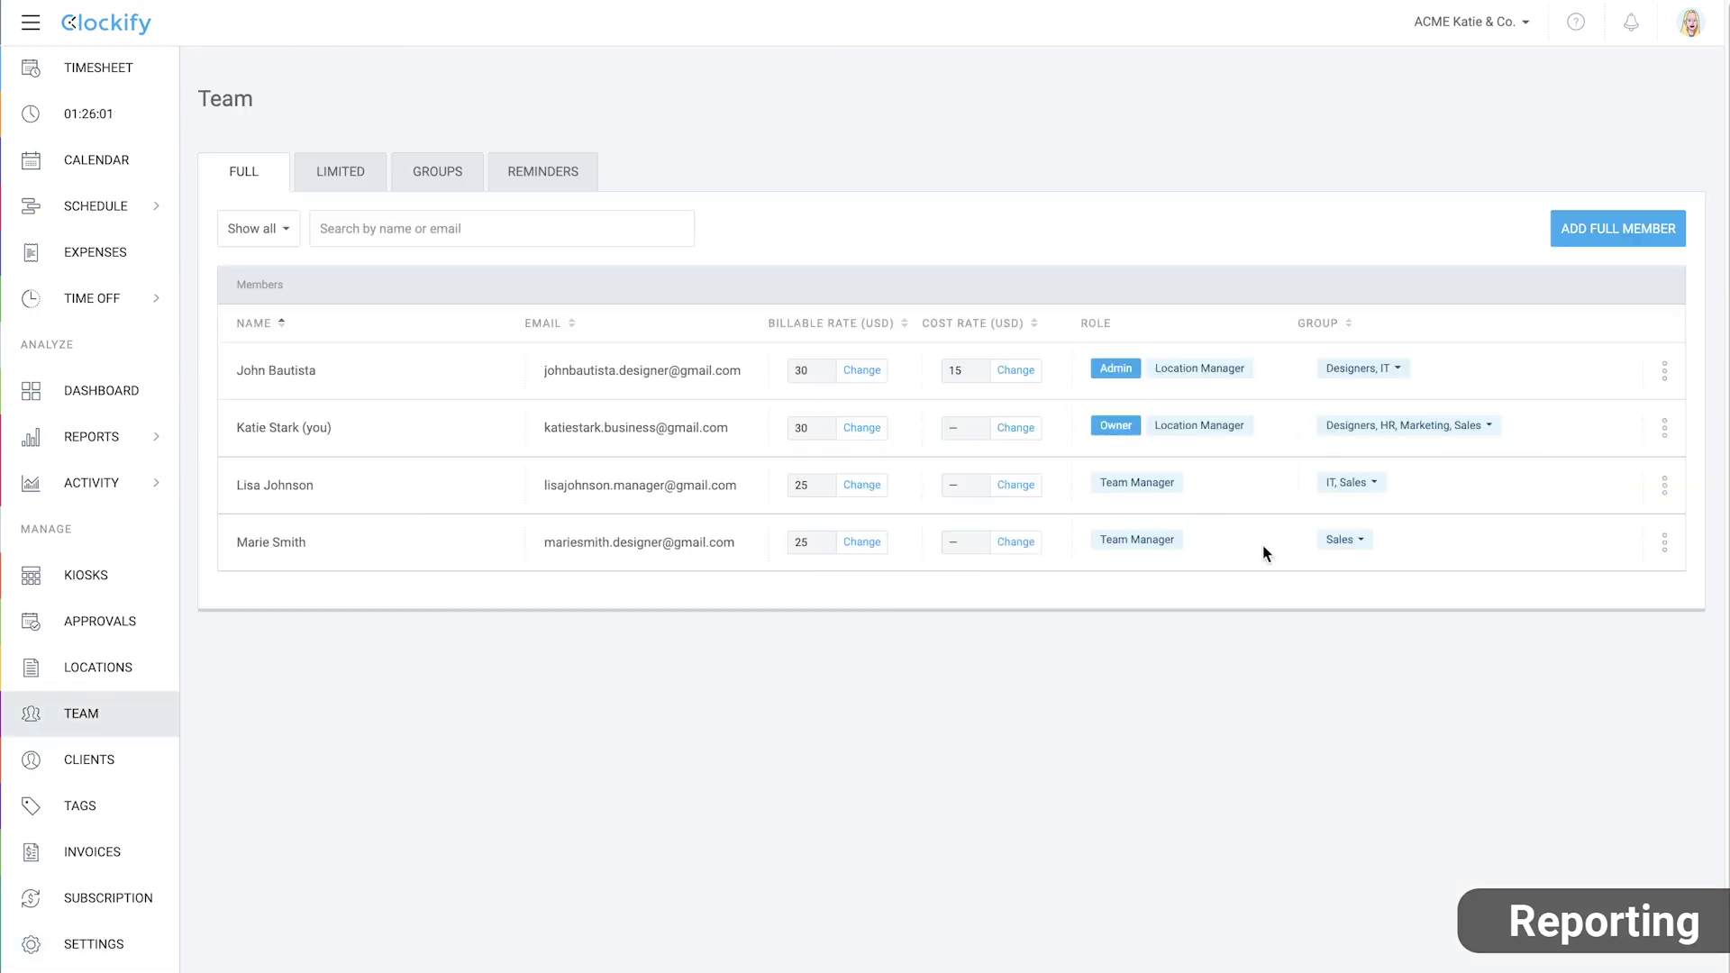
left_click(1662, 371)
left_click(1637, 411)
scroll(883, 792, "down", 2)
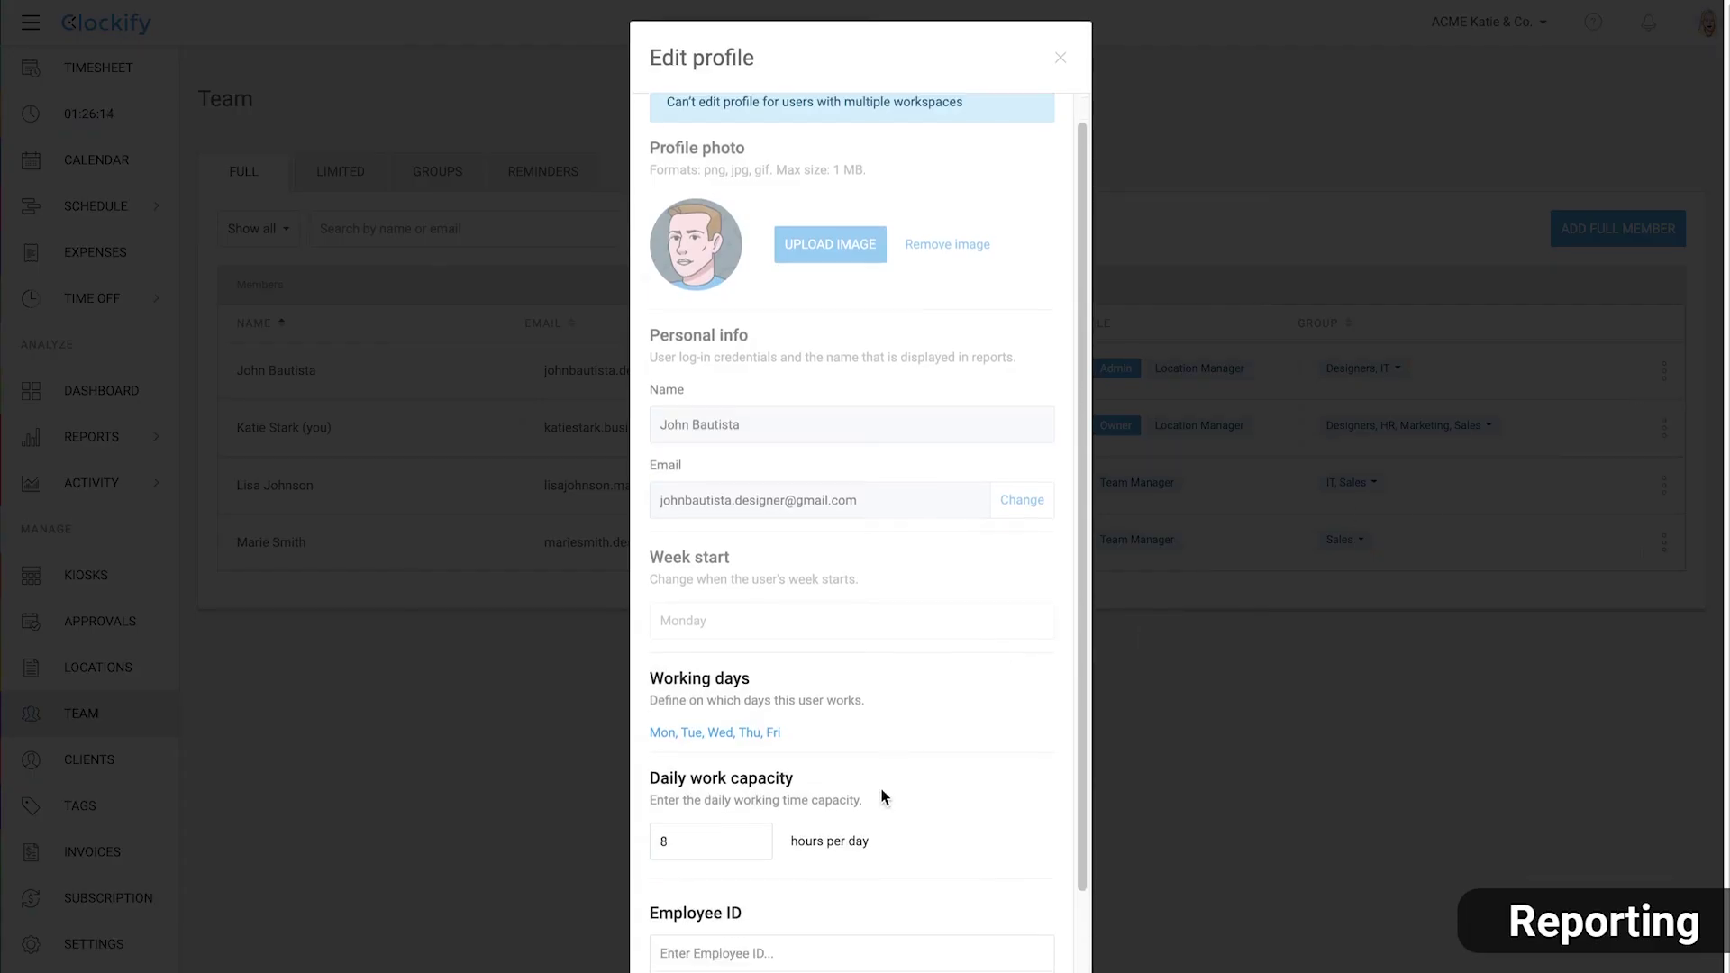
left_click(792, 901)
type("1234")
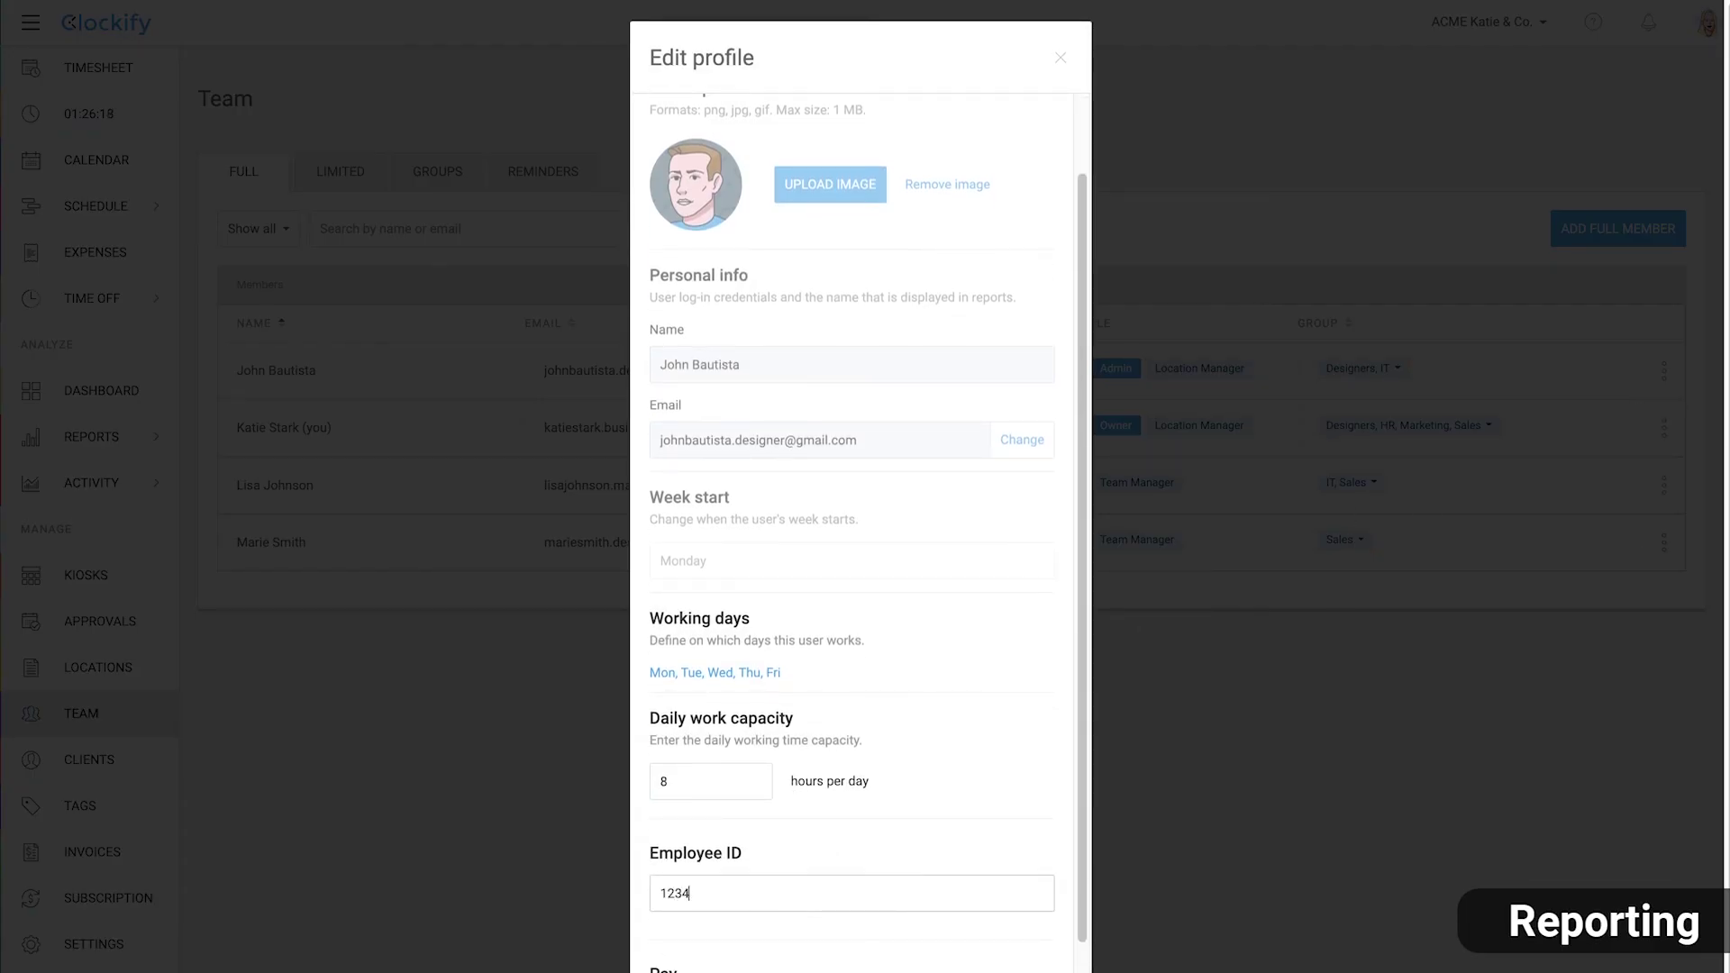
left_click(931, 932)
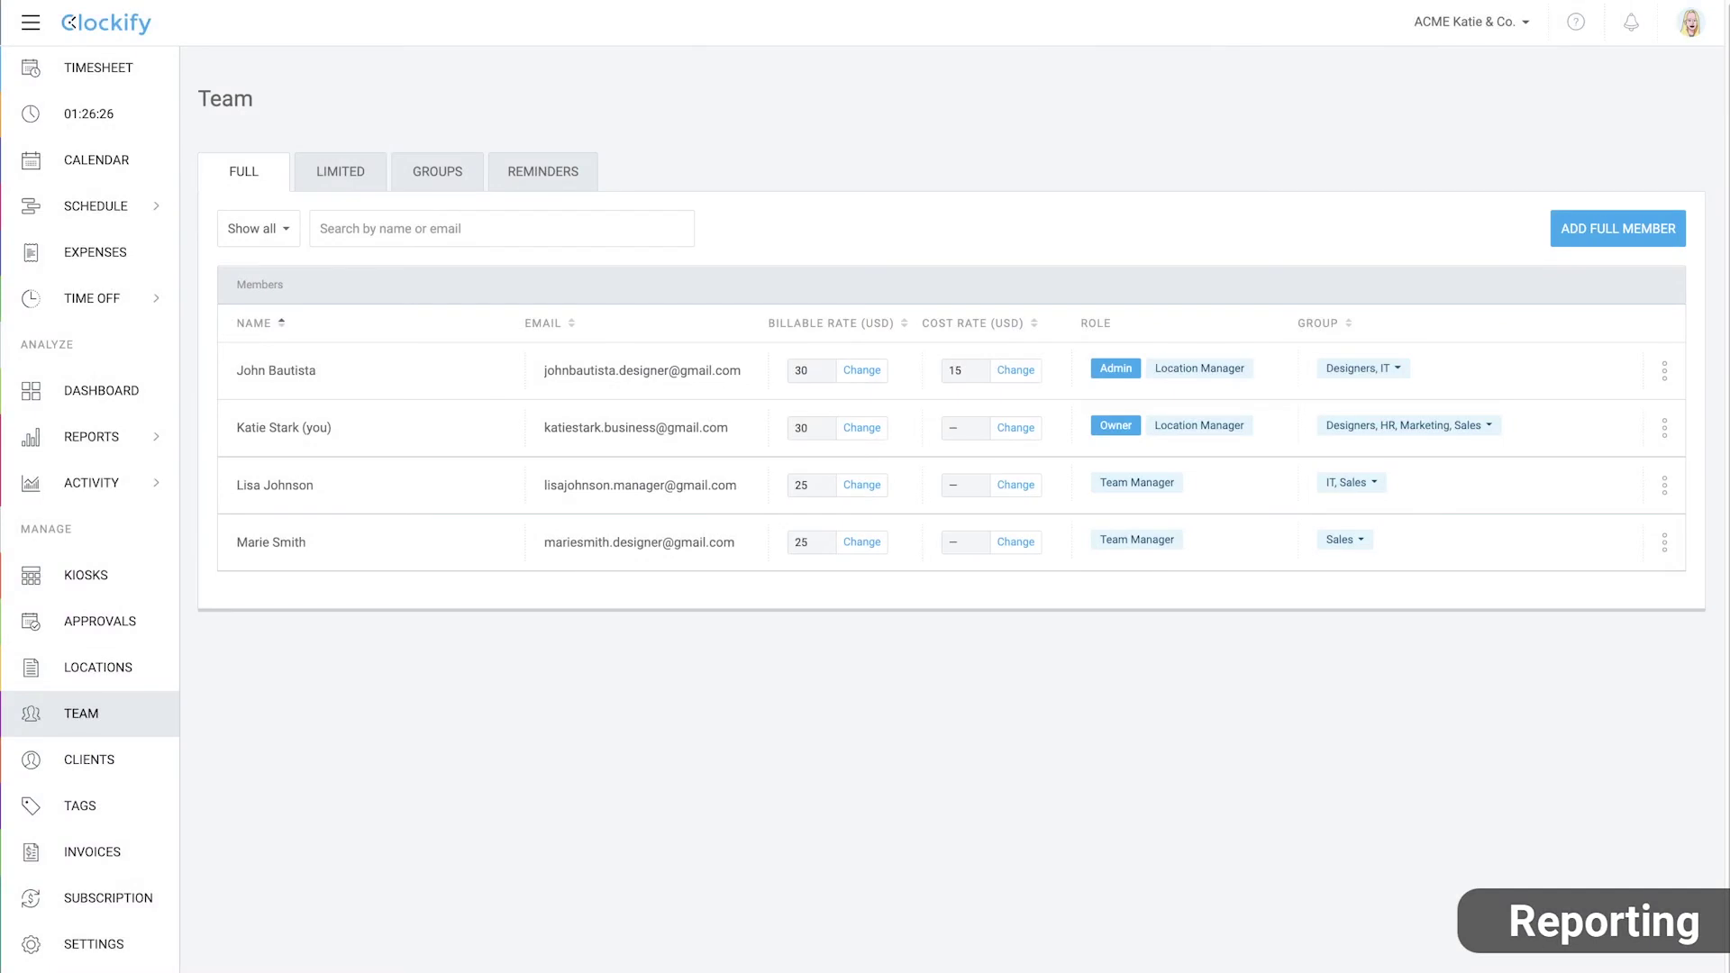
Reopen the Detailed report's custom export settings to find the Employee ID column
mouse_move(137, 450)
left_click(236, 505)
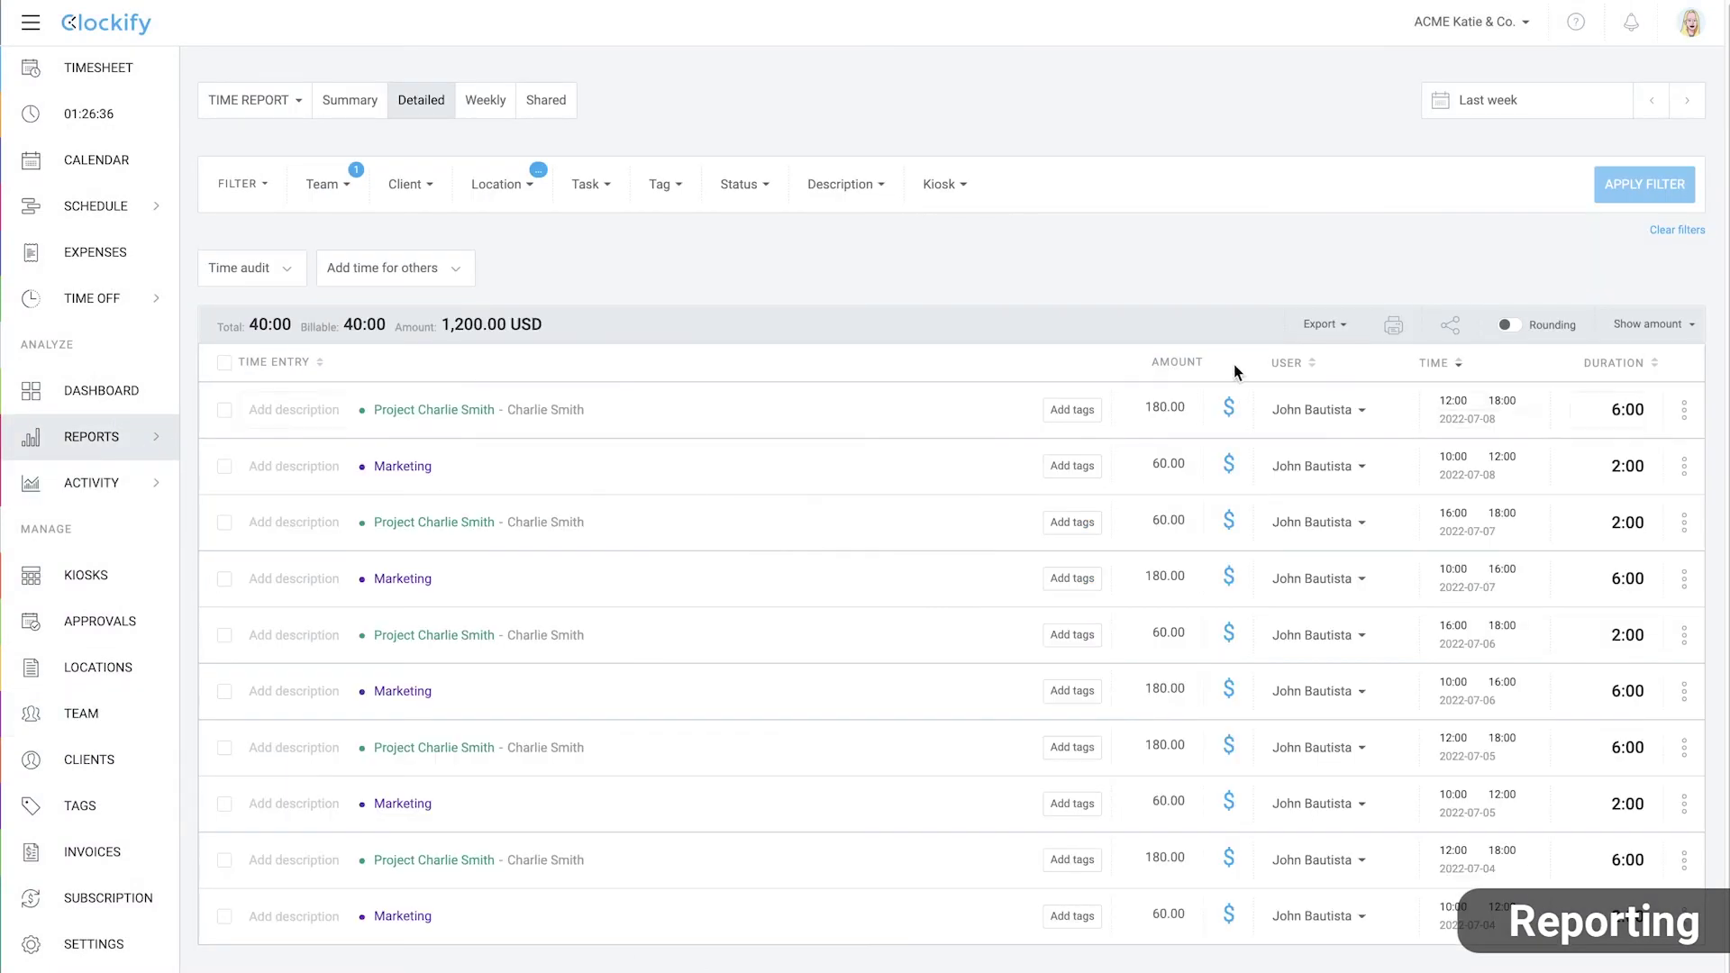
left_click(1343, 324)
left_click(1338, 480)
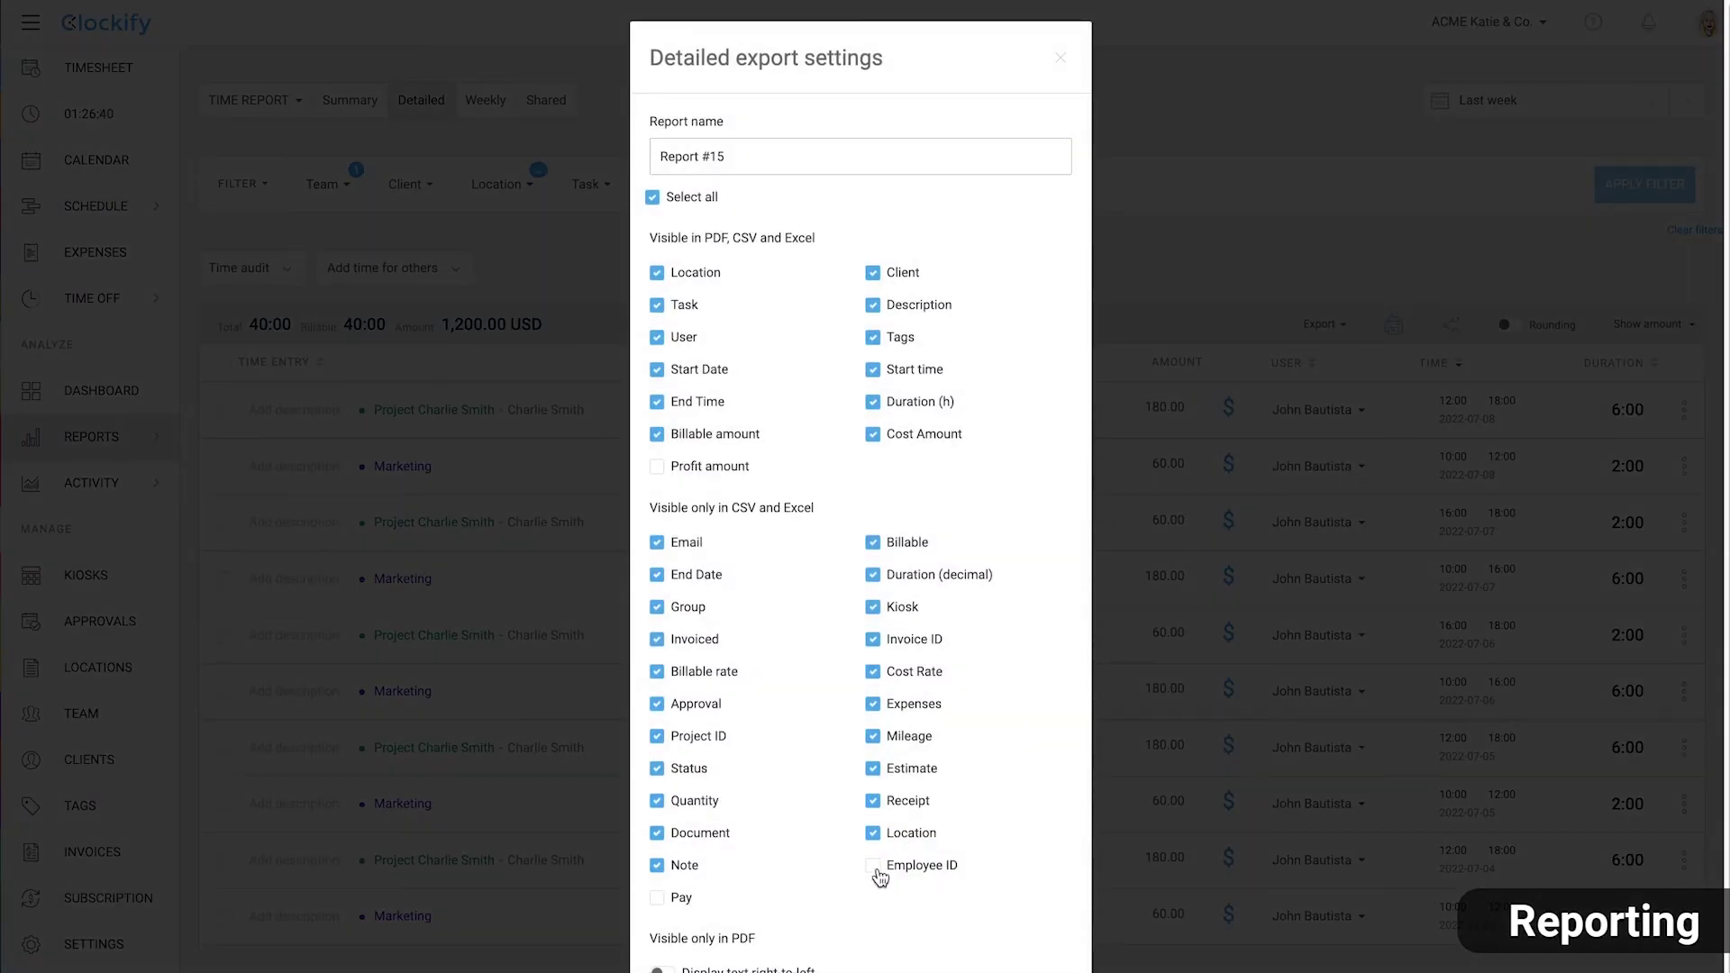